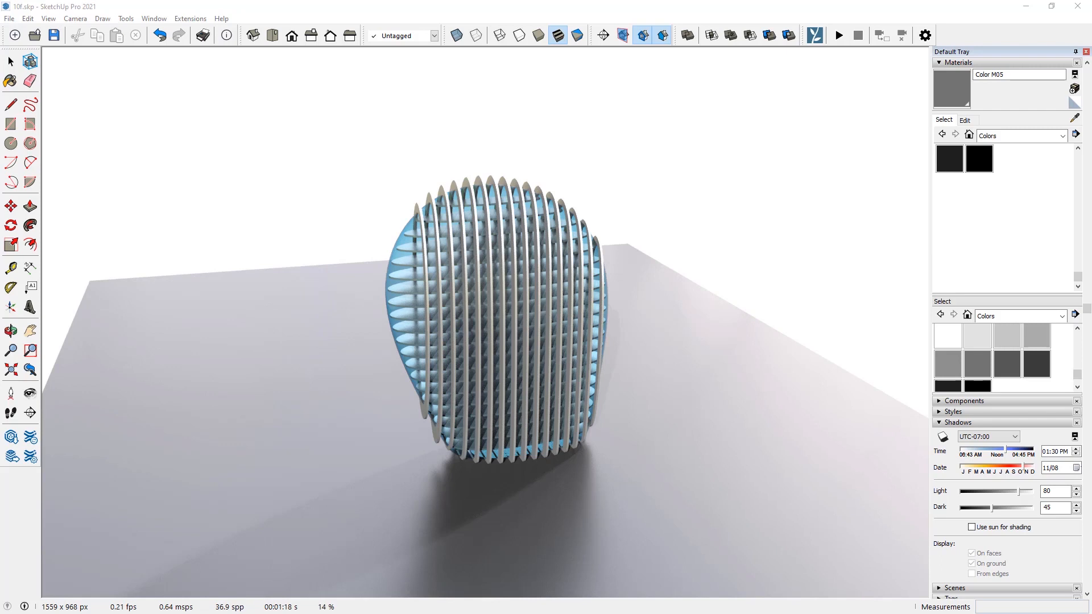
- Switch to IrfanView to view the Taipei Nangang Office Tower reference picture, and return to SketchUp
key("alt+Tab")
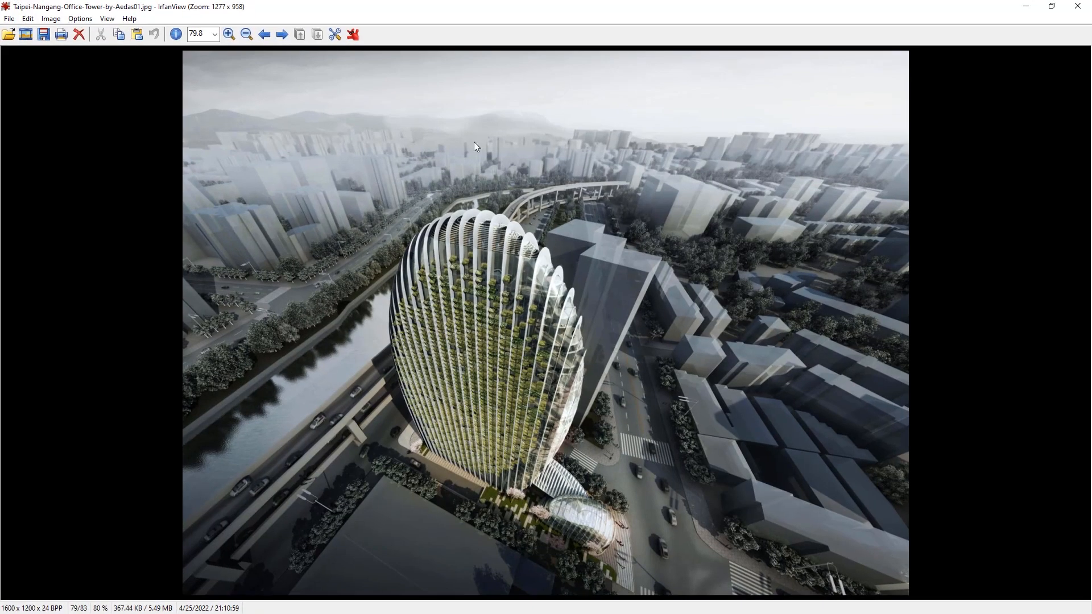
key("alt+Tab")
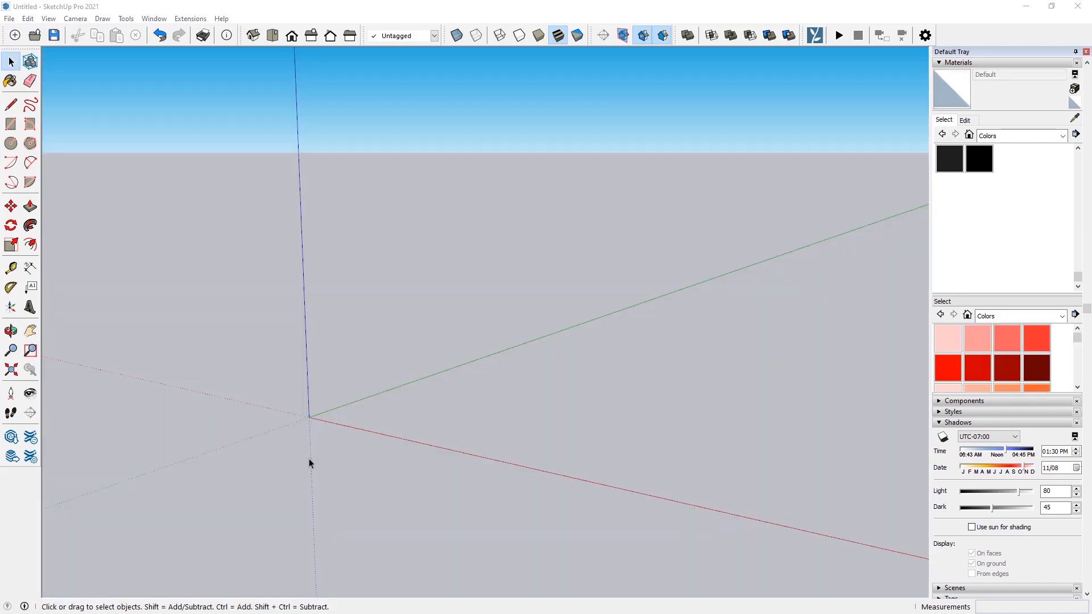
- Place a guide point on the blue axis directly above the origin, working in the front view
scroll(275, 404, "down", 2)
middle_click_drag(275, 405, 582, 264)
key("F4")
key("v")
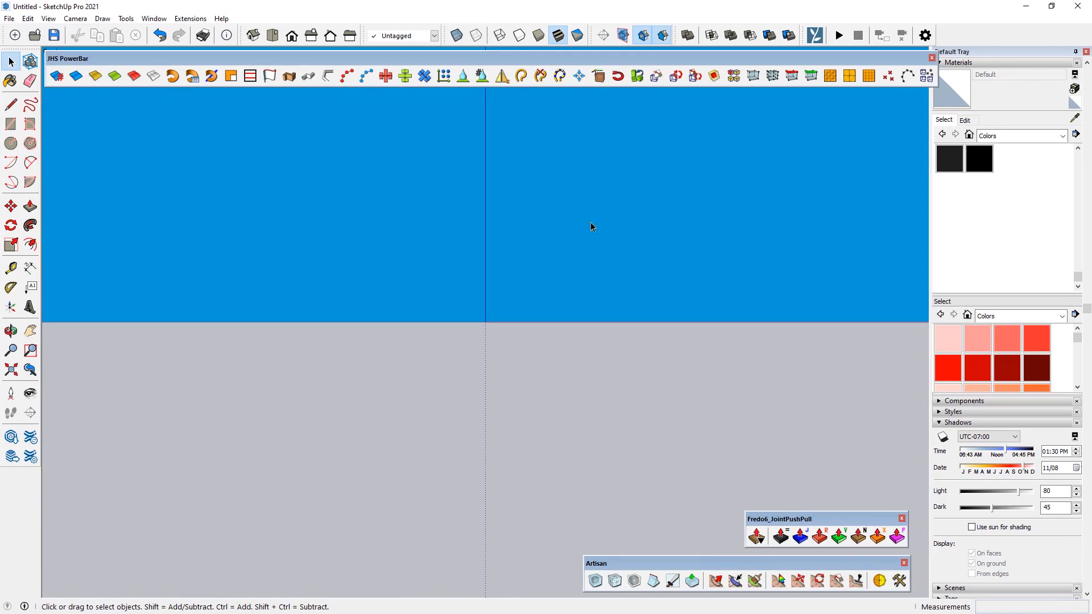
left_click(10, 268)
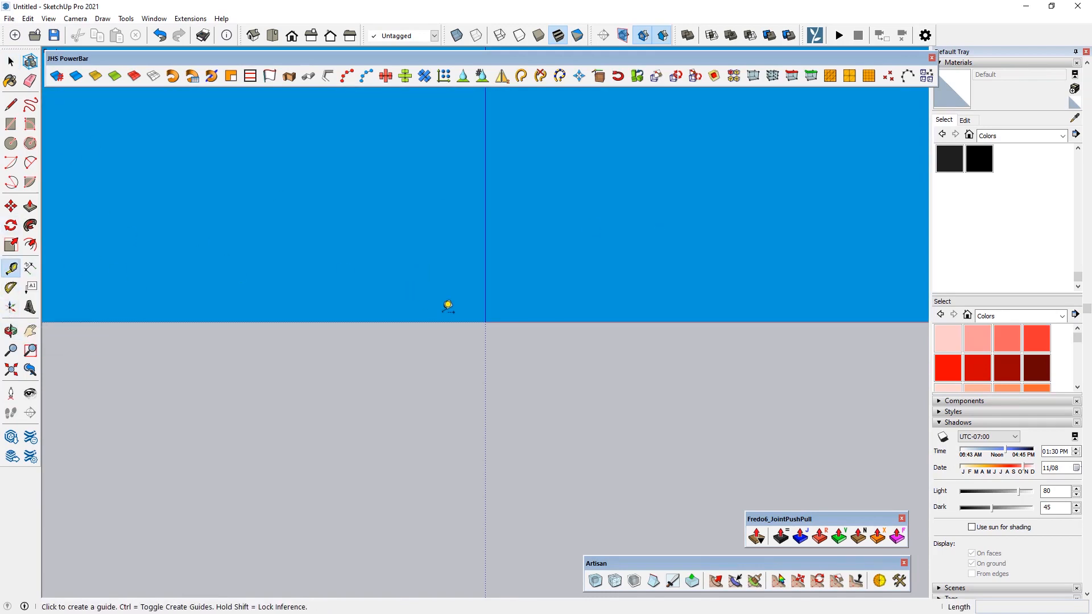
left_click(489, 316)
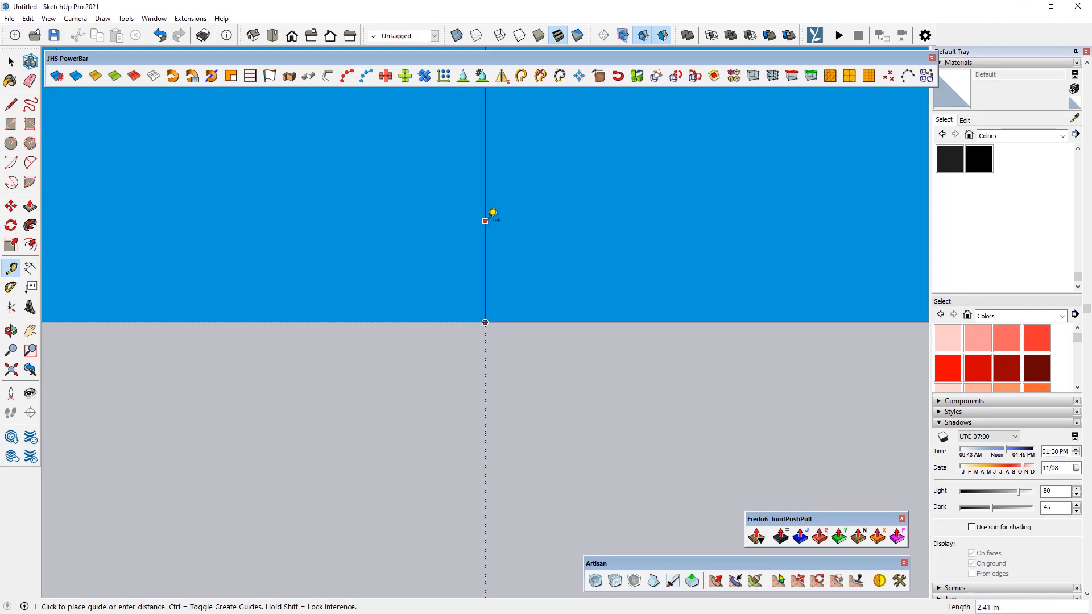
key("Return")
- Draw a horizontal reference line from the origin along the negative red axis
scroll(419, 383, "down", 10)
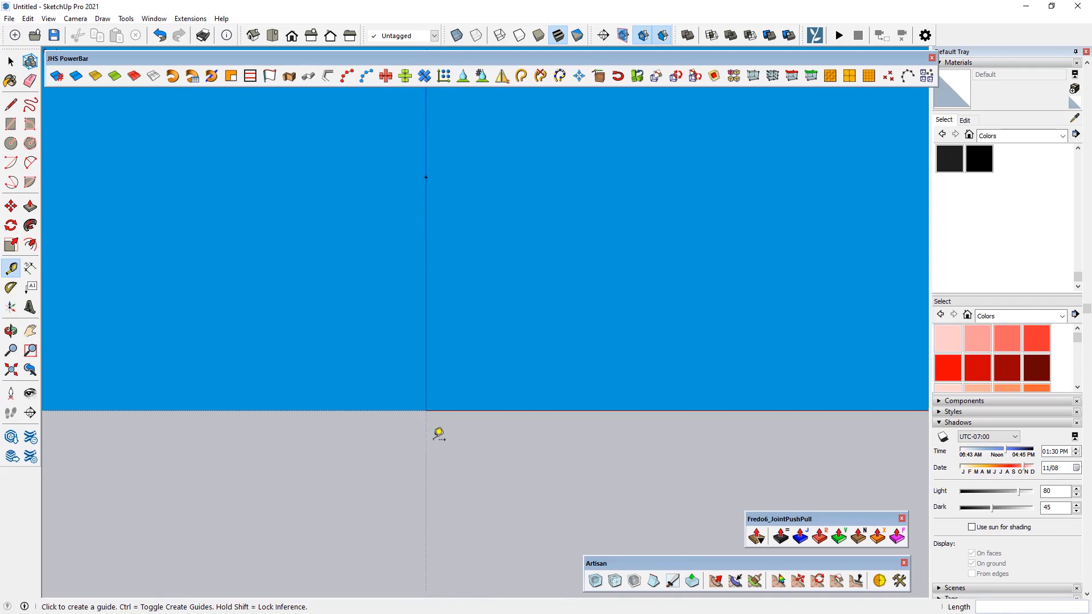
scroll(439, 434, "down", 3)
left_click(11, 105)
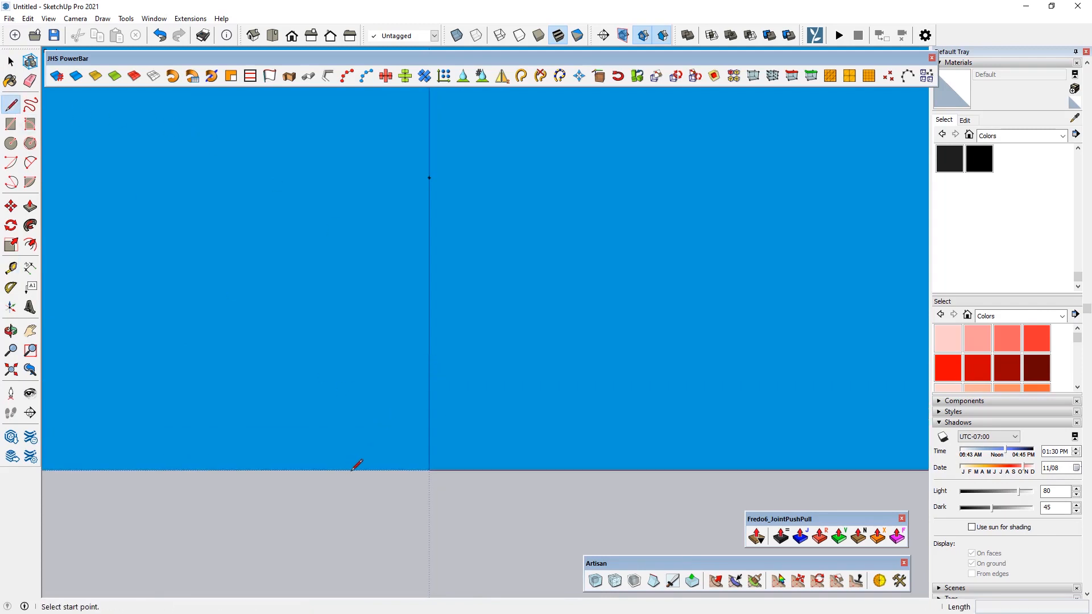
left_click_drag(429, 470, 247, 470)
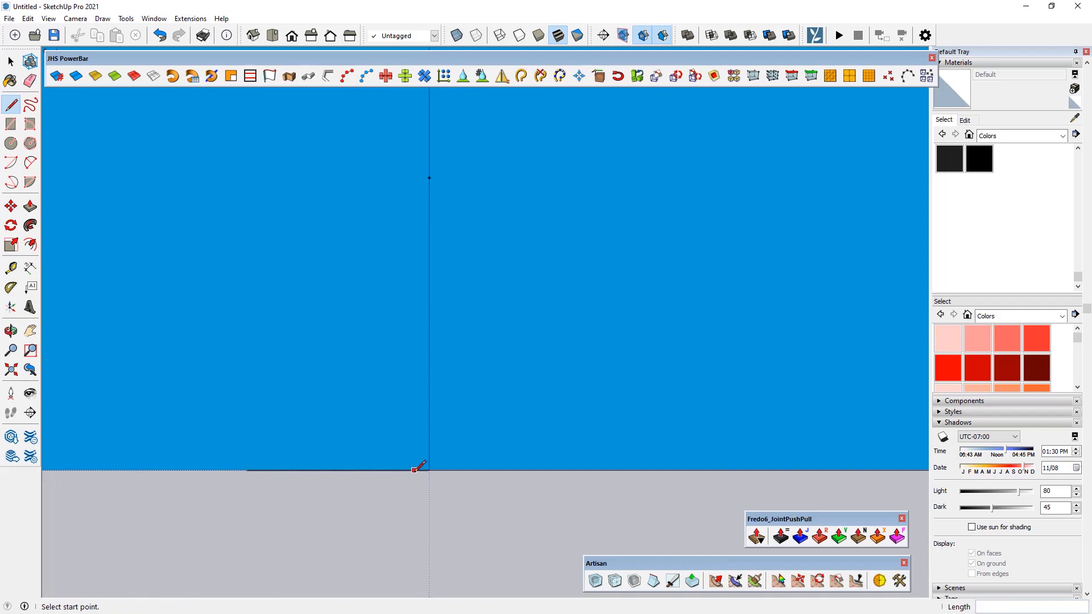
left_click(429, 470)
key("Escape")
- Draw an open, irregular five-cornered tower outline from the reference line back to the red axis, its first side about 68 m long
left_click(345, 470)
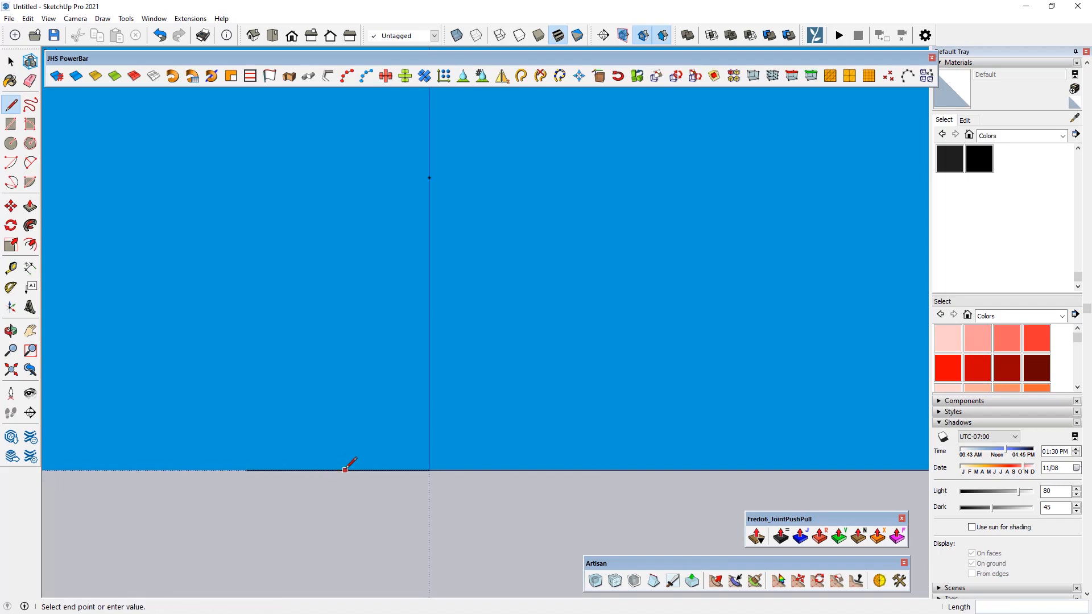
left_click(247, 291)
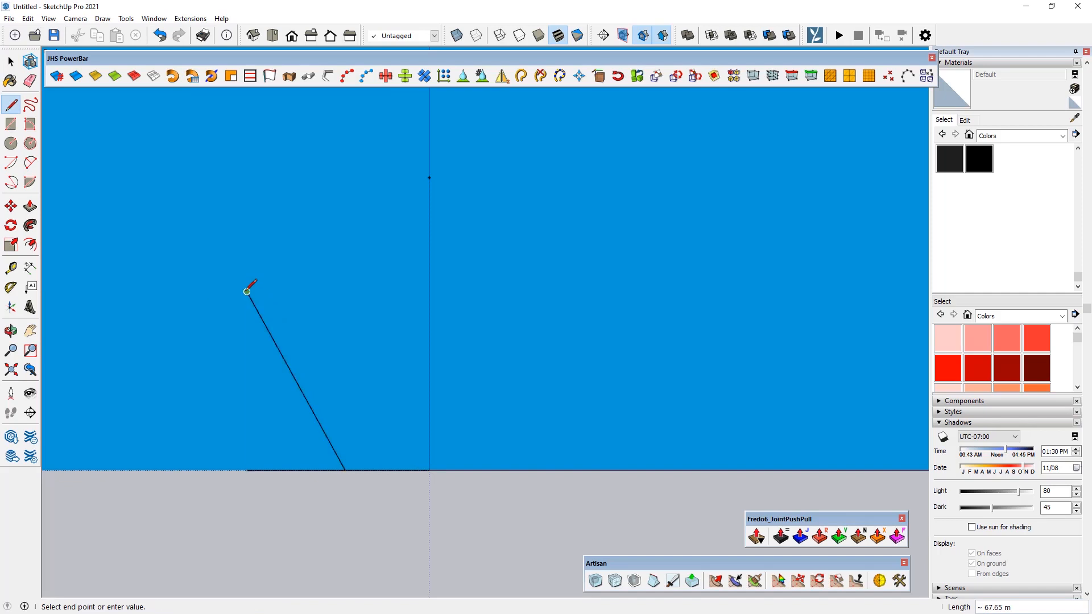
left_click(345, 173)
left_click(566, 244)
left_click(516, 470)
key("Escape")
- Delete the horizontal reference line and close the outline with a bottom edge along the red axis
key("space")
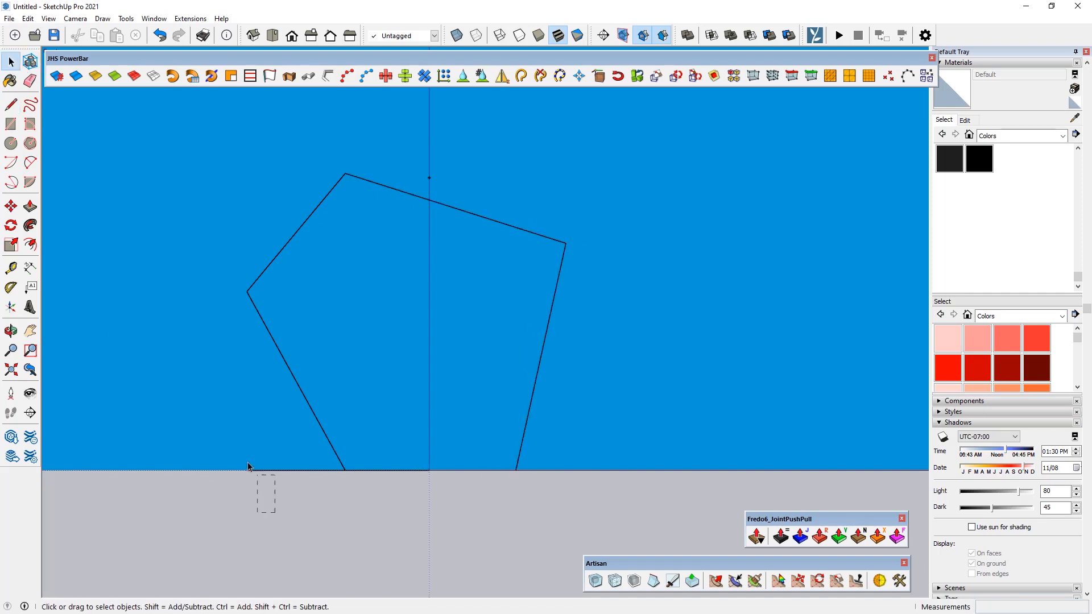
left_click(10, 104)
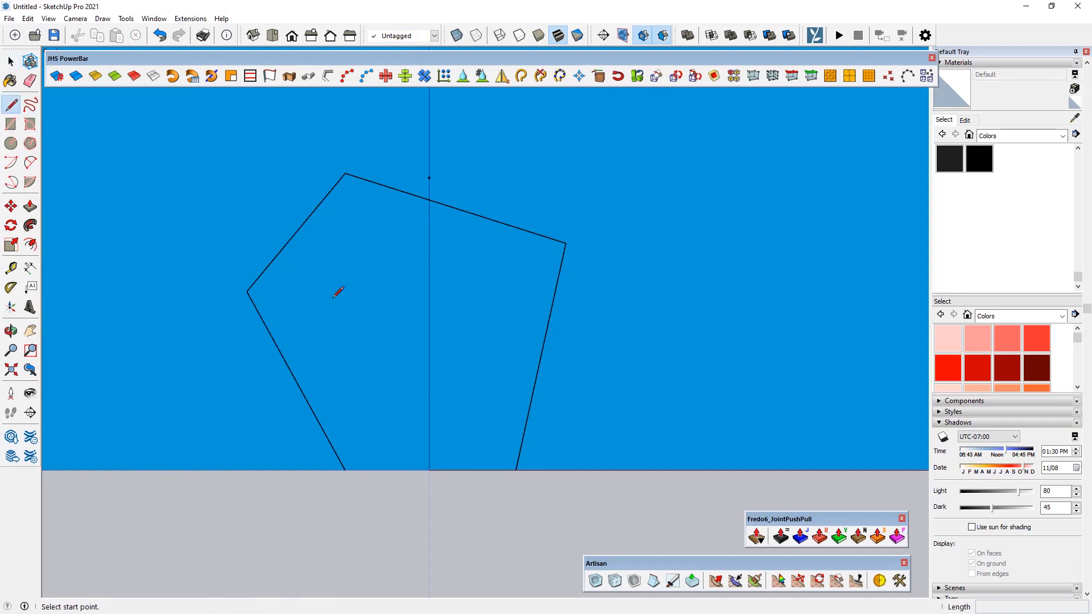
left_click(516, 470)
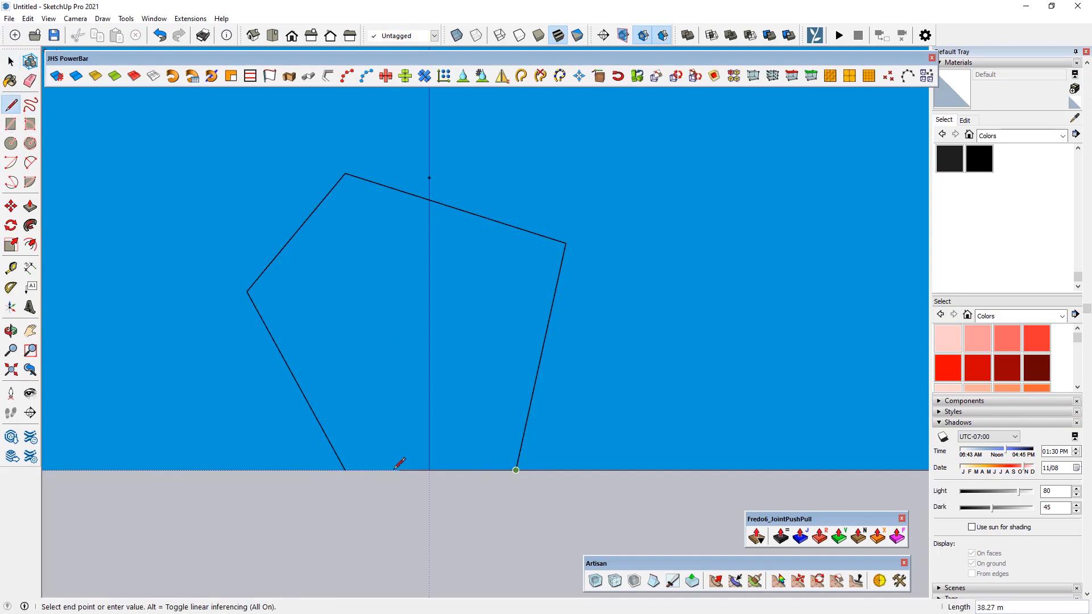
left_click(346, 470)
- Push/Pull the five-sided face into a solid 22.20 m thick
left_click(11, 61)
mouse_move(263, 327)
middle_mouse_down()
mouse_move(158, 343)
mouse_move(280, 383)
middle_mouse_up()
left_click(387, 304)
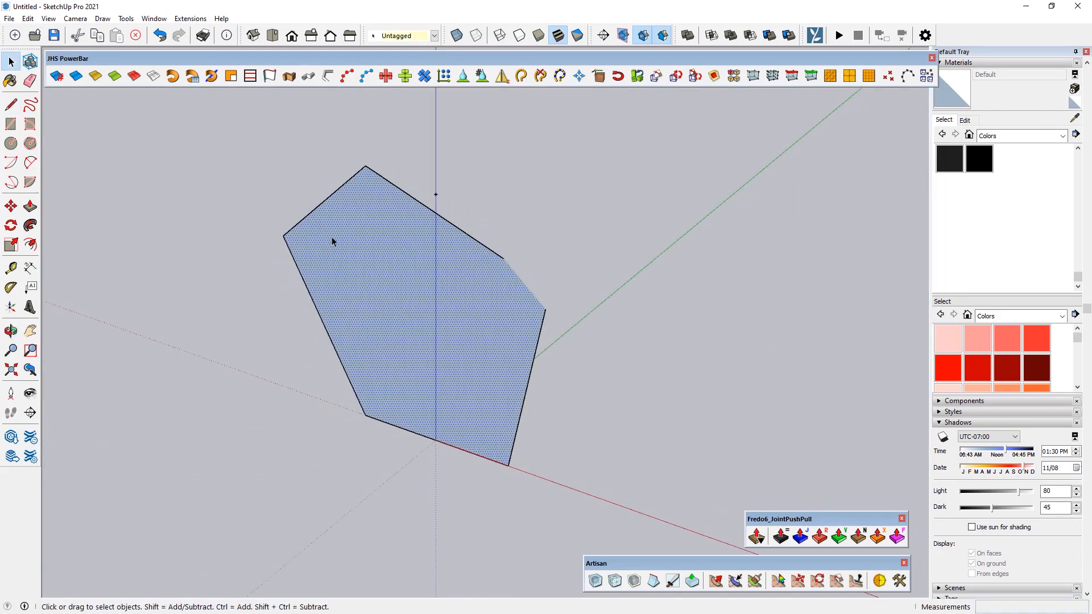
key("F3")
key("v")
middle_click_drag(420, 246, 335, 334)
scroll(336, 328, "down", 12)
scroll(341, 334, "up", 8)
scroll(335, 335, "down", 1)
scroll(350, 449, "down", 5)
middle_click_drag(353, 463, 334, 462)
left_click(30, 206)
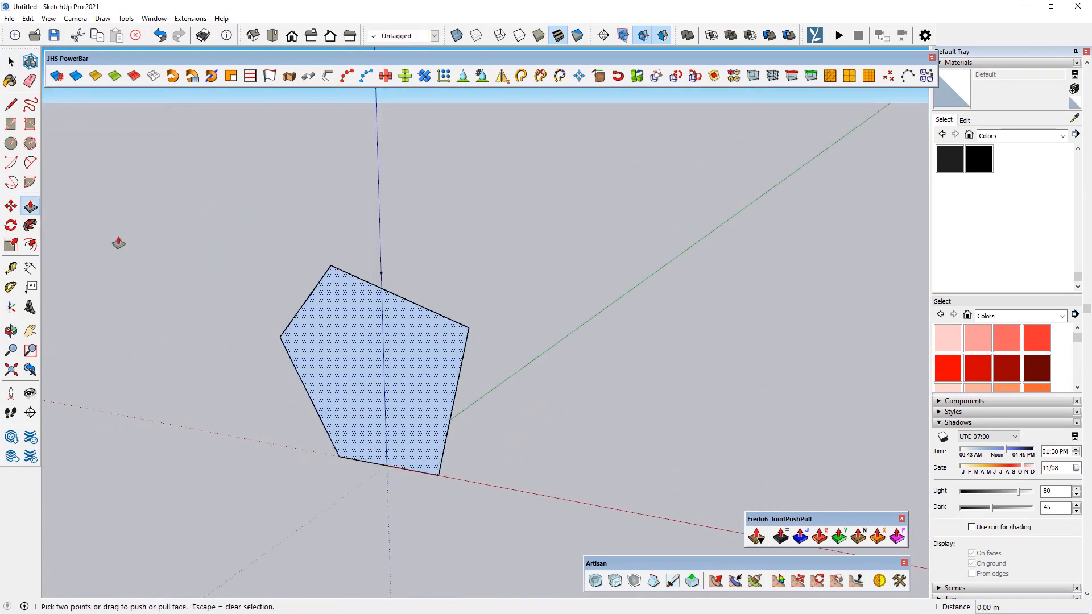
left_click(359, 343)
left_click(361, 343)
- Select all connected geometry of the solid and make it a group
left_click(11, 61)
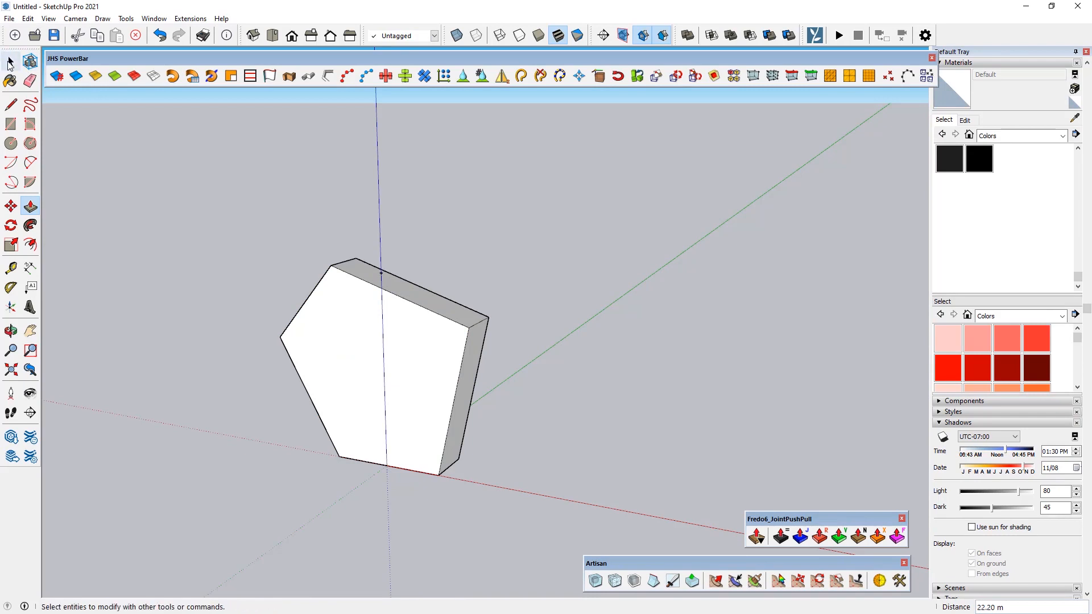
triple_click(344, 319)
right_click(344, 319)
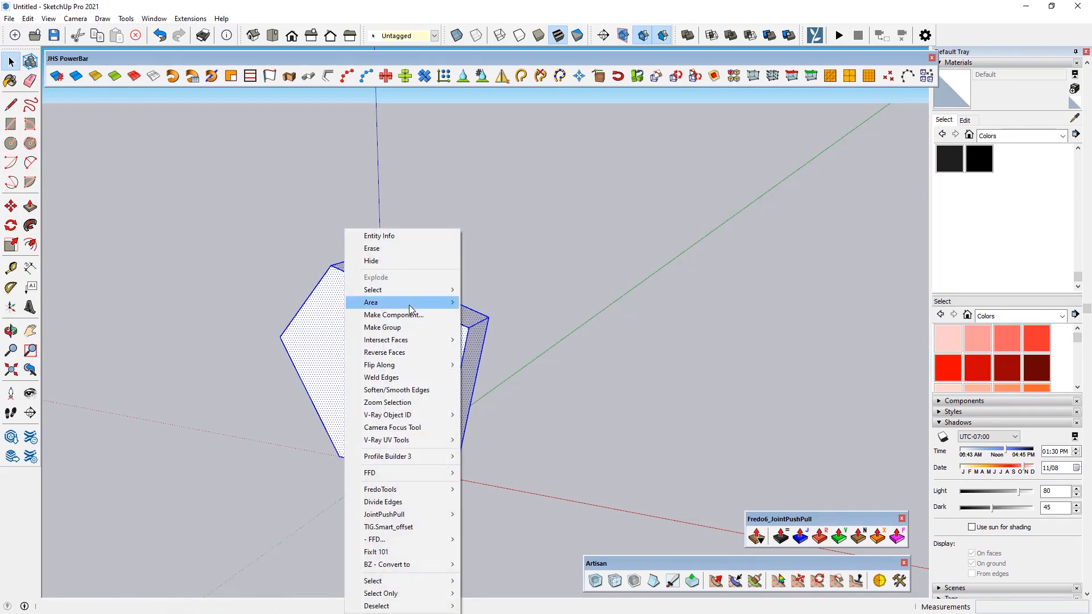
left_click(401, 328)
left_click(367, 360)
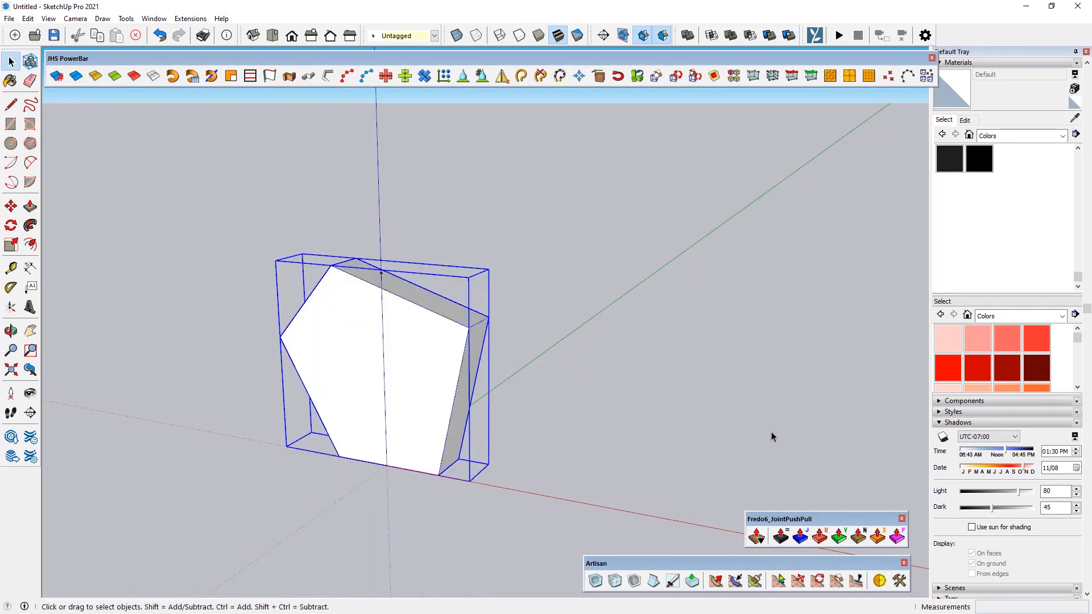
- Try to apply Artisan's selection subdivision to the tower group
double_click(405, 322)
left_click(418, 267)
left_click(426, 370)
left_click(615, 583)
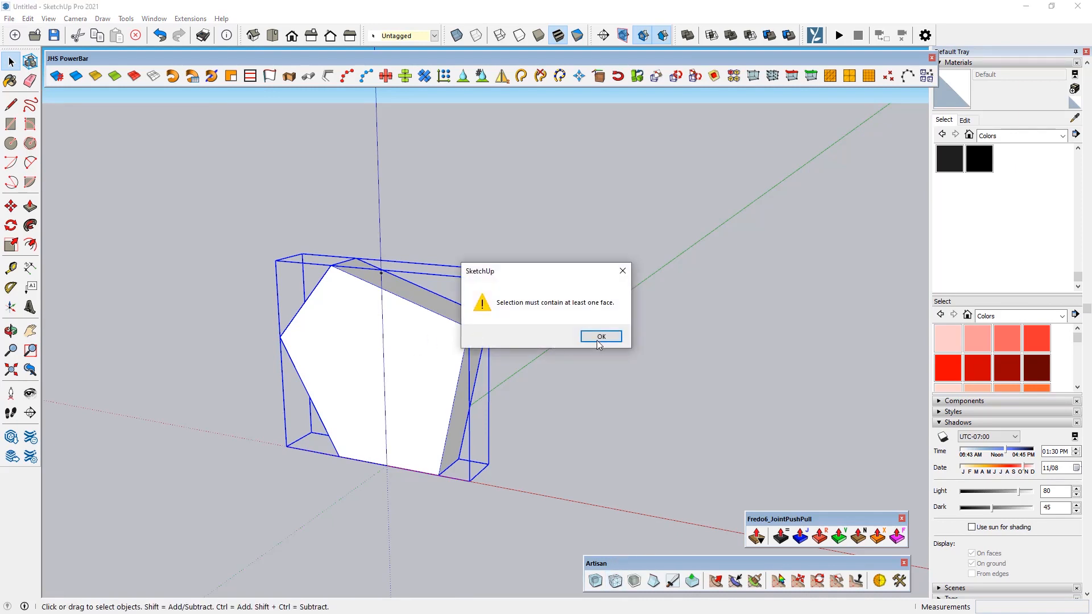
left_click(590, 340)
- Apply Artisan's Subdivide and Smooth to the tower group and open the group for editing
middle_click_drag(367, 424, 413, 353)
triple_click(414, 352)
left_click(574, 403)
left_click(458, 405)
left_click(596, 580)
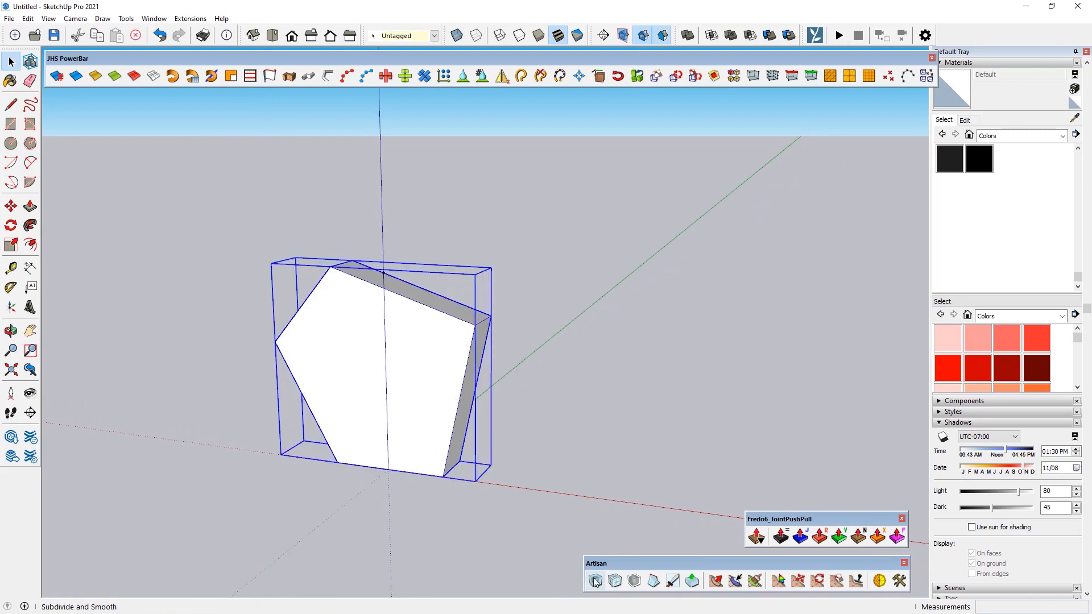
middle_click_drag(424, 387, 425, 369)
left_click(425, 369)
double_click(474, 316)
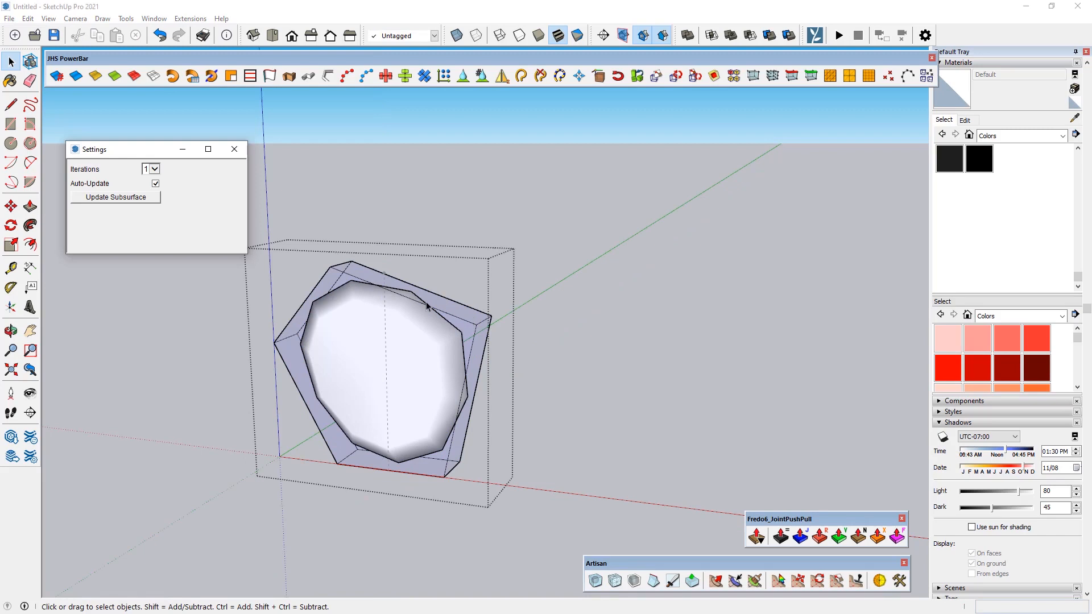
- Set the subdivision iterations to 4, check the rounded form from several sides, and close the settings
left_click(155, 170)
left_click(152, 195)
left_click(147, 202)
middle_click_drag(314, 371, 322, 324)
middle_click_drag(413, 326, 381, 318)
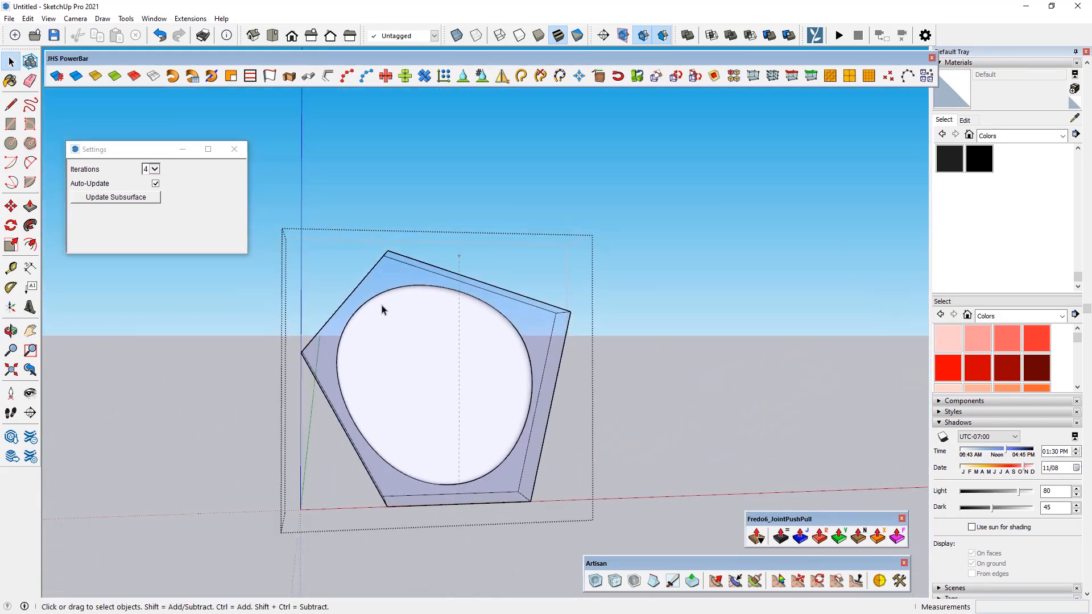
scroll(483, 460, "up", 2)
middle_click_drag(483, 460, 351, 596)
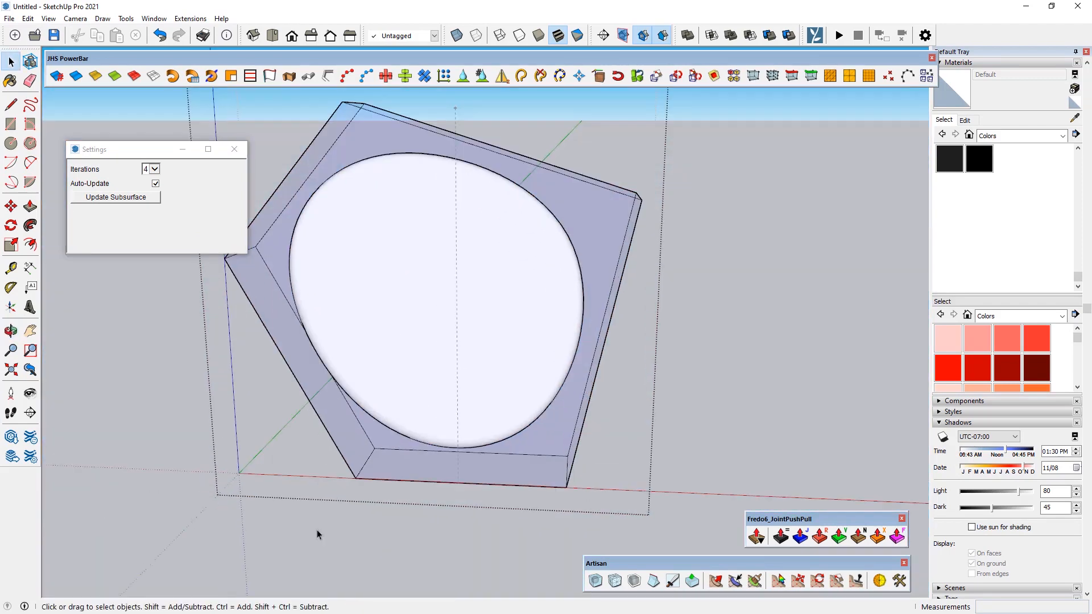
left_click(239, 149)
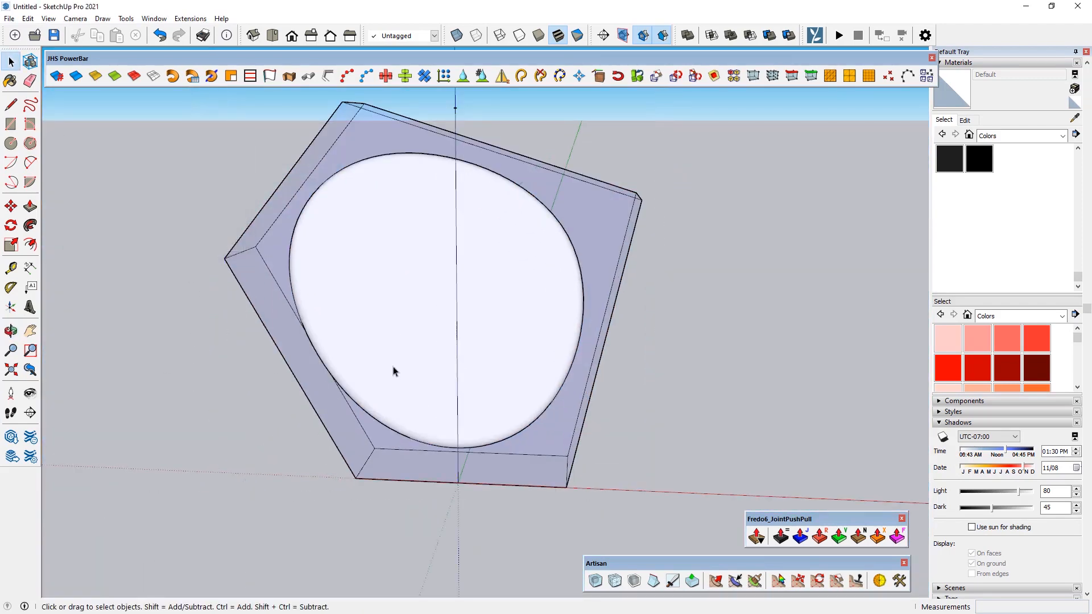
- Undo the iteration change and the Subdivide and Smooth operation on the tower group
double_click(444, 455)
key("ctrl+z")
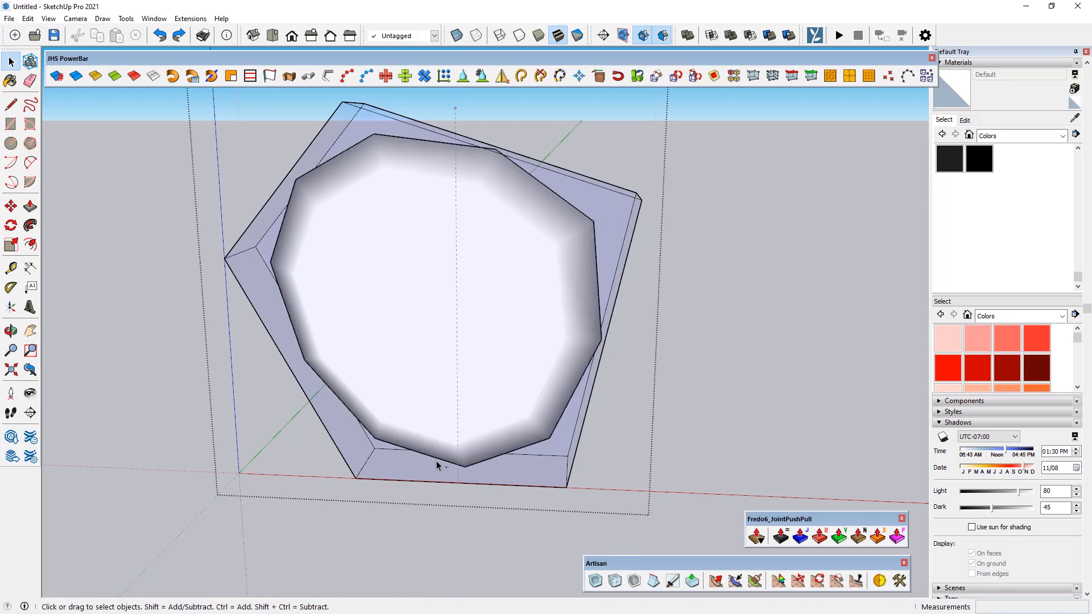
key("ctrl+z")
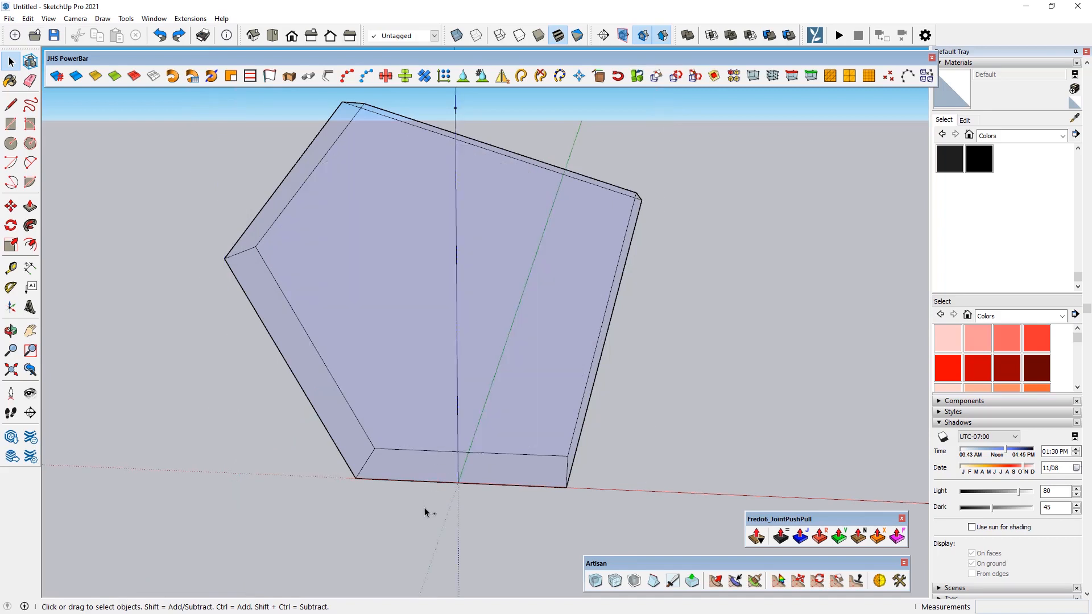
key("ctrl+z")
- Offset the bottom face's edges inward by about 1.4 m inside the tower group, and exit the group
middle_click_drag(423, 501, 447, 256)
double_click(416, 473)
left_click(414, 477)
left_click(402, 482)
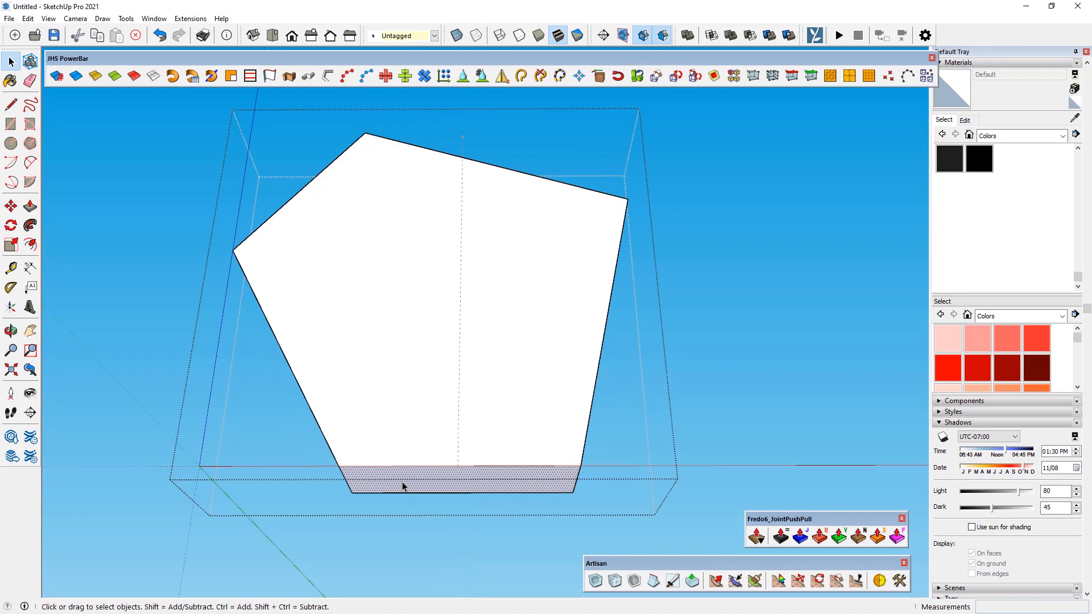
left_click(30, 244)
left_click(373, 482)
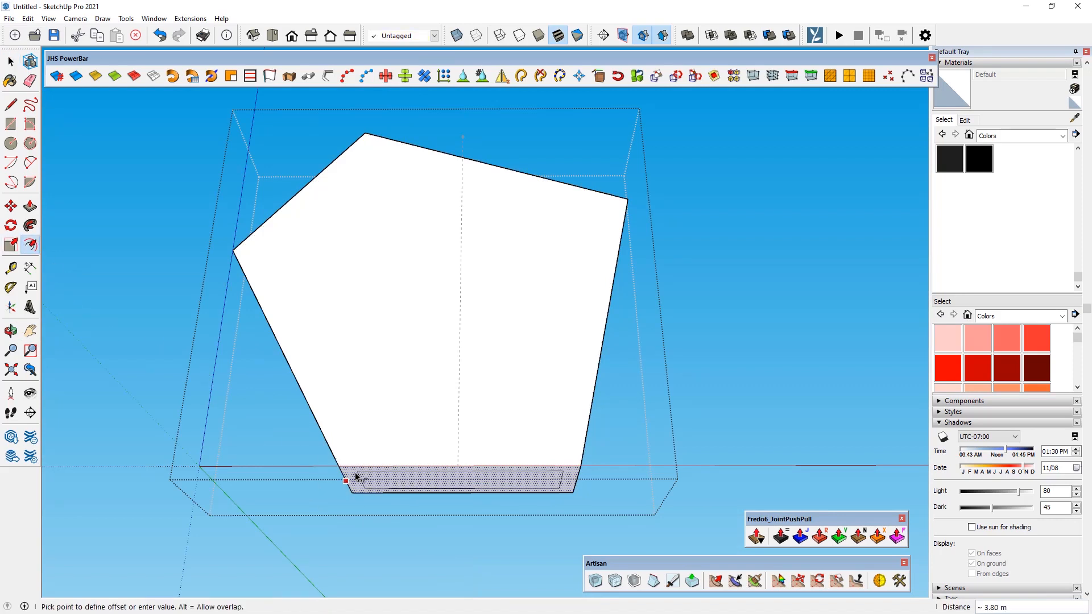
middle_click_drag(348, 472, 373, 252)
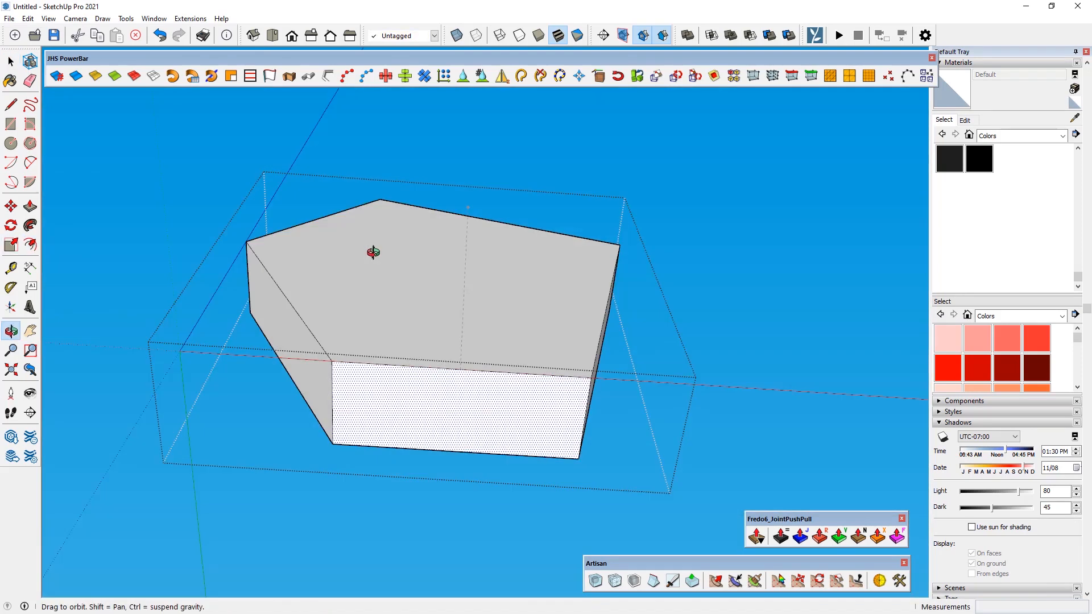
left_click(345, 367)
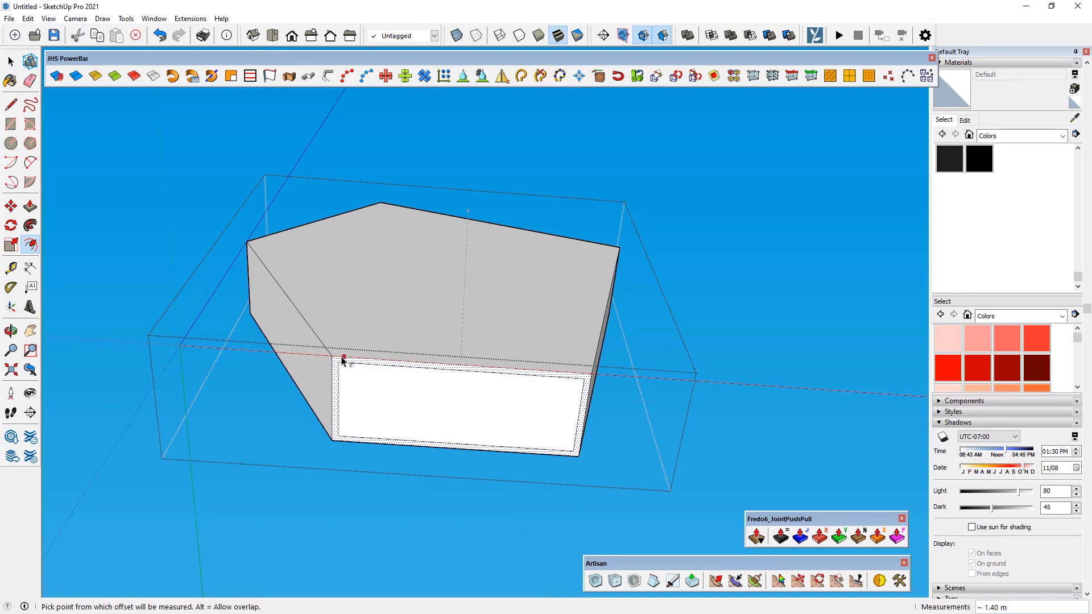
left_click(11, 61)
middle_click_drag(162, 186, 152, 447)
left_click(152, 447)
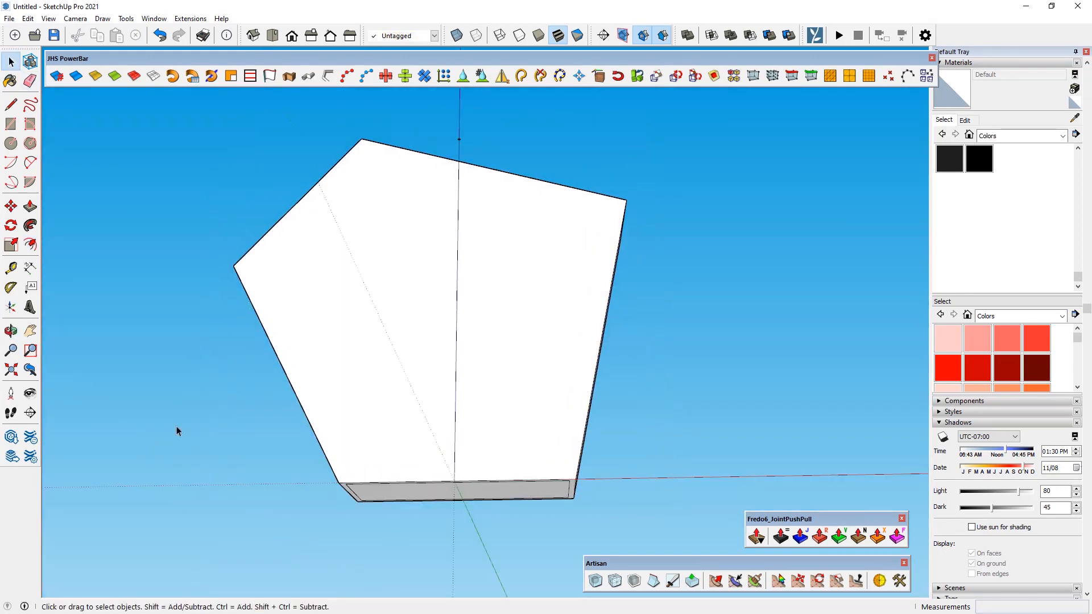
- Apply Subdivide and Smooth to the tower group with 4 iterations
left_click(434, 494)
left_click(595, 580)
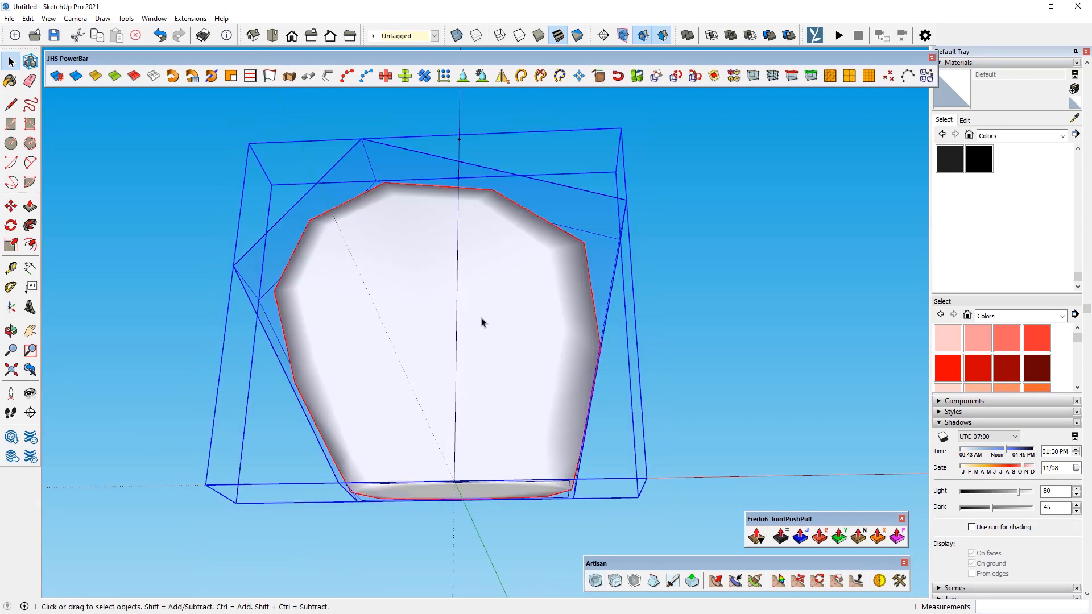
left_click(152, 169)
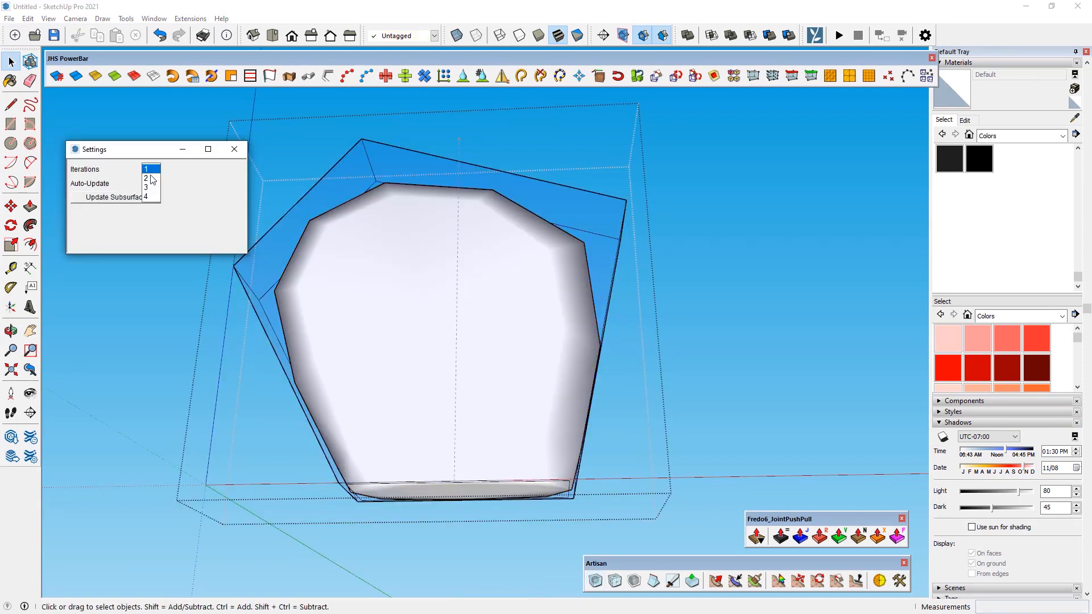
left_click(147, 197)
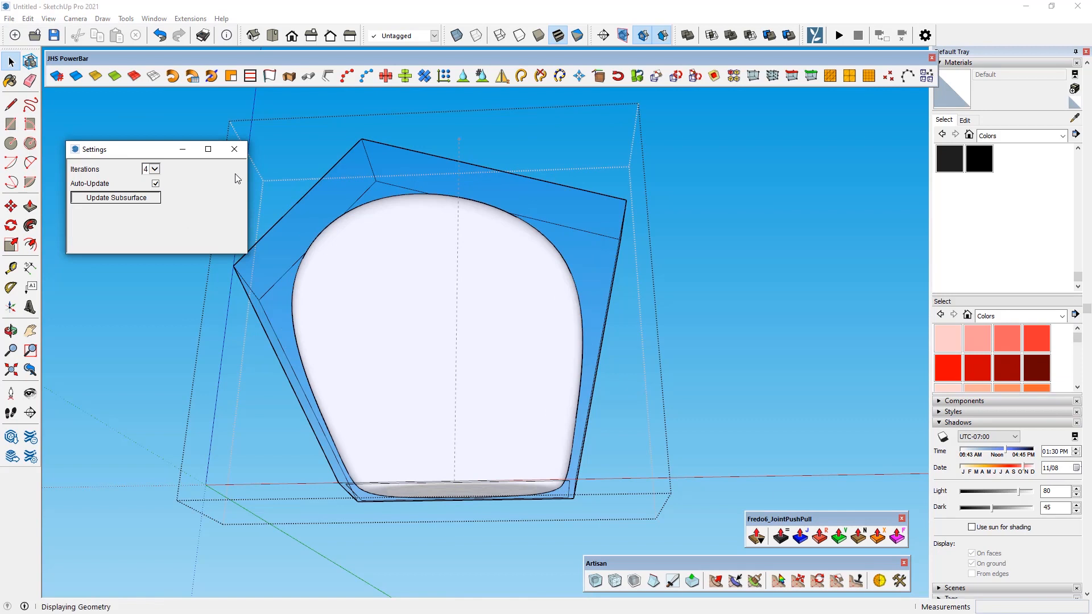
left_click(235, 150)
left_click(234, 150)
left_click(176, 258)
- Delete the angular outer control cage so that only the rounded tower body remains
middle_click_drag(179, 266, 280, 489)
scroll(247, 317, "down", 2)
middle_click_drag(248, 319, 637, 380)
left_click(455, 227)
right_click(442, 249)
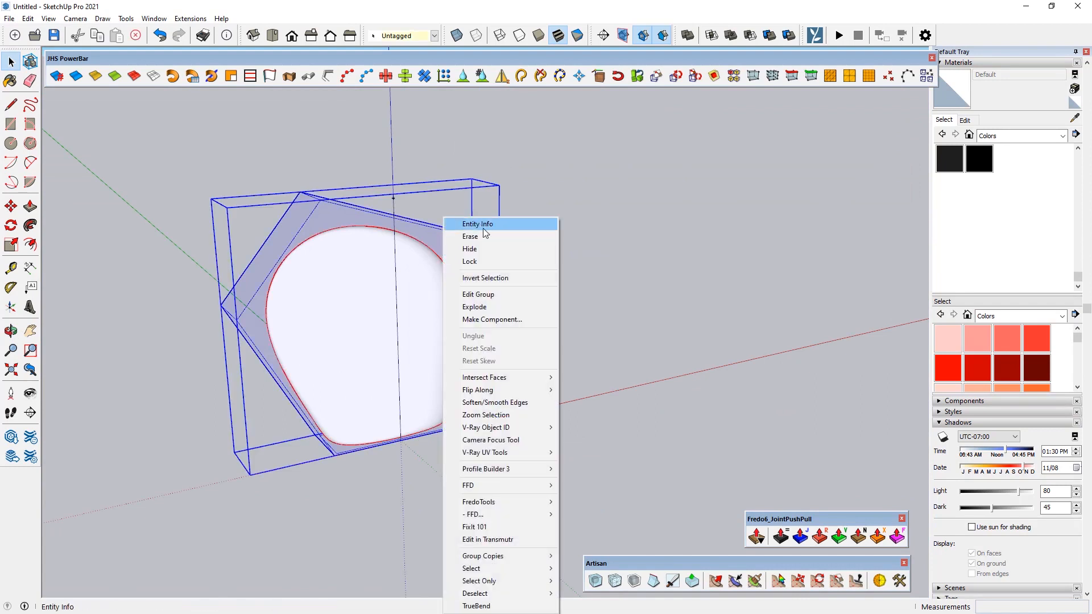
left_click(486, 278)
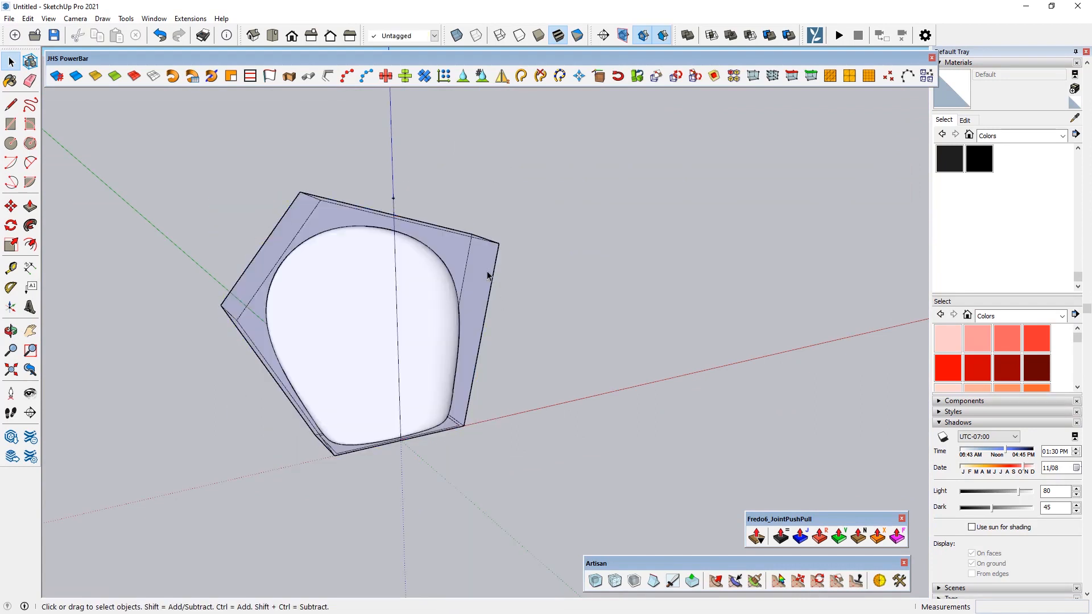
key("Delete")
middle_click_drag(476, 261, 311, 257)
mouse_move(414, 263)
middle_mouse_down()
mouse_move(435, 215)
mouse_move(417, 273)
mouse_move(397, 263)
middle_mouse_up()
- Unlock the rounded tower body
left_click(358, 270)
left_click(10, 245)
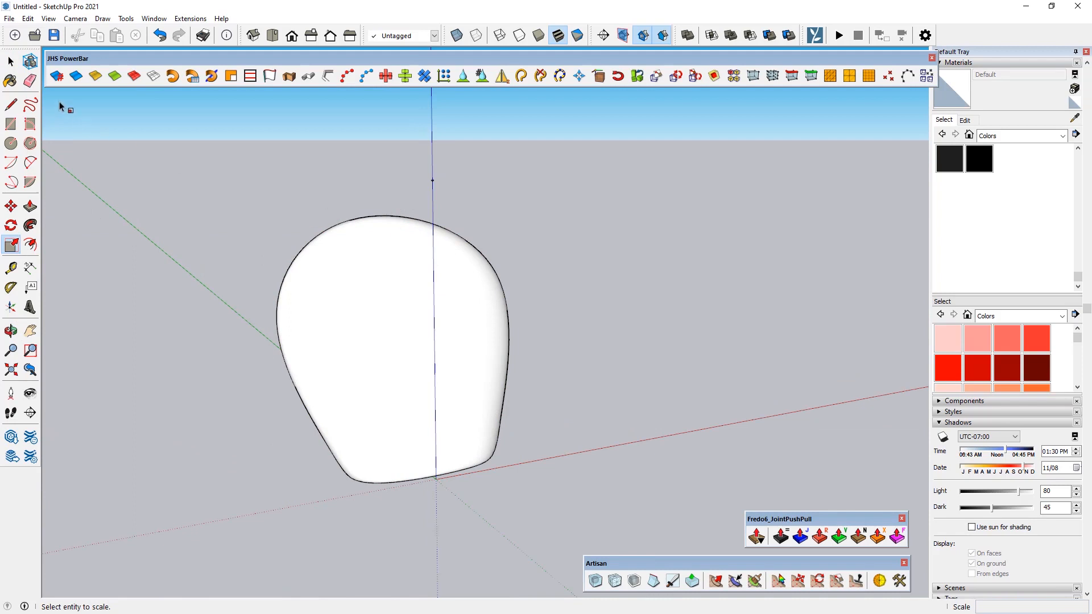
key("space")
right_click(368, 306)
left_click(398, 192)
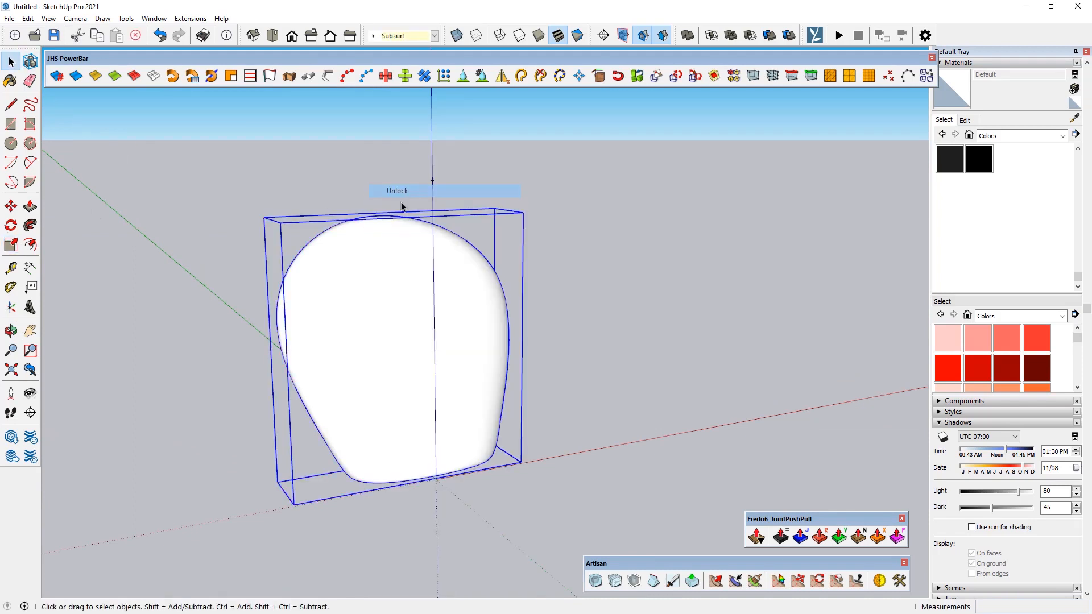
- Scale the tower body upward along the blue axis by about 1.13 and deselect it
left_click(11, 245)
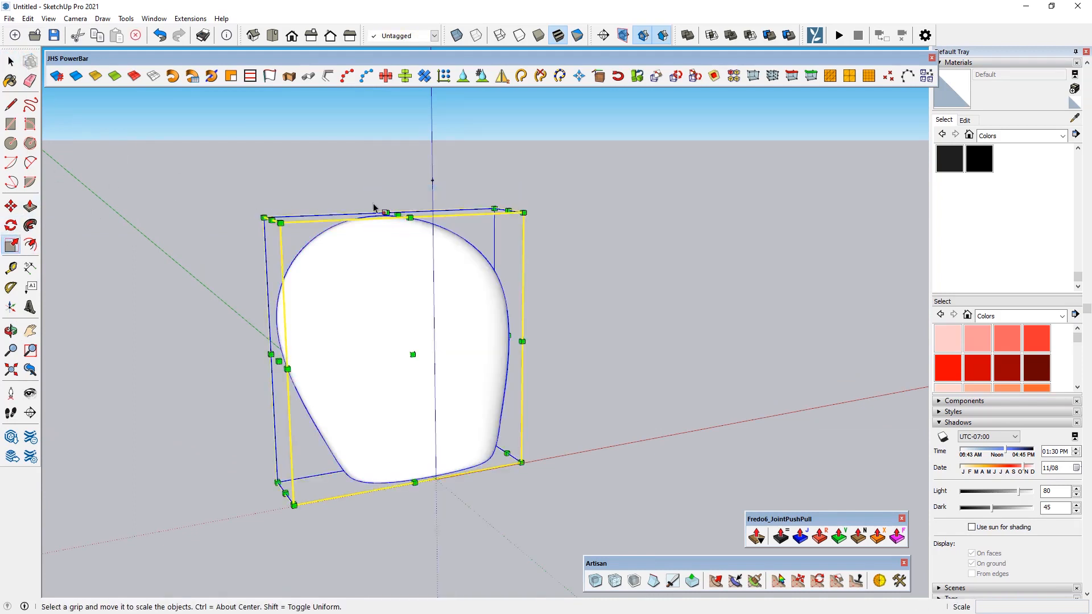
left_click_drag(397, 210, 432, 181)
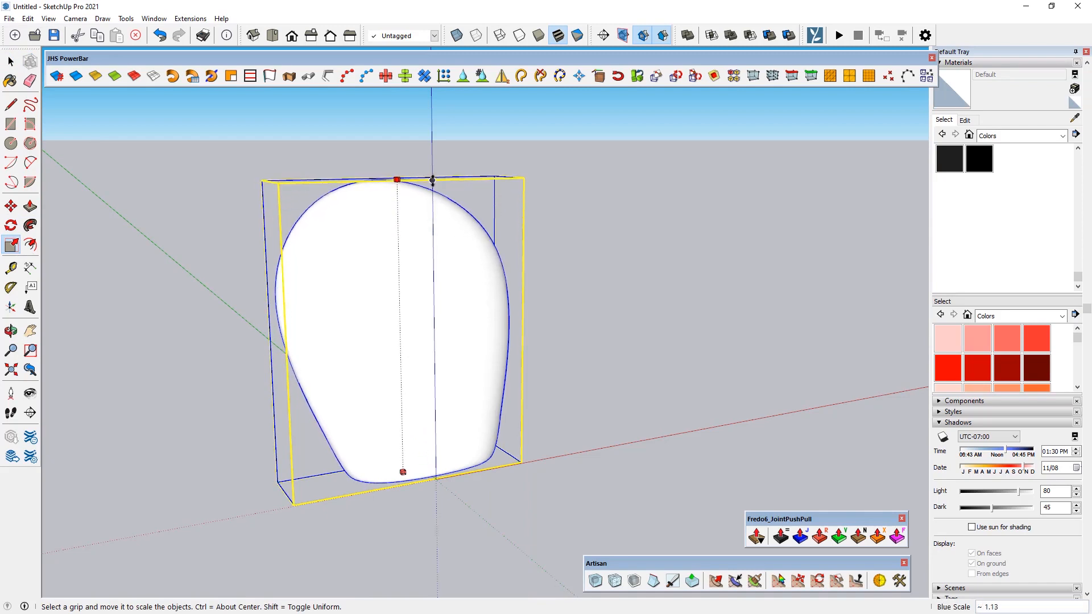
middle_click_drag(433, 185, 332, 243)
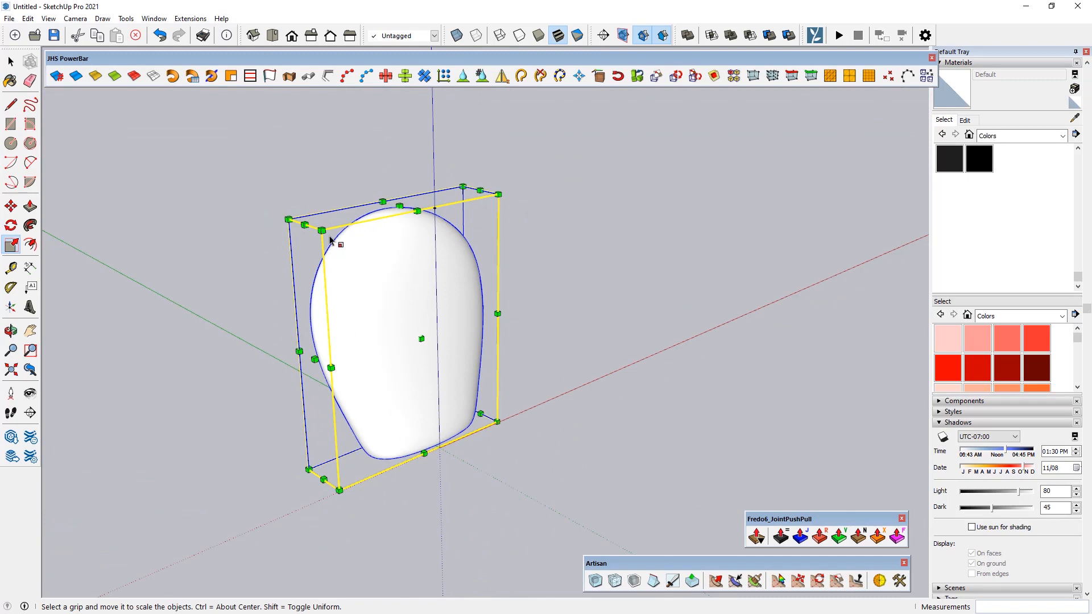
middle_click_drag(278, 196, 73, 102)
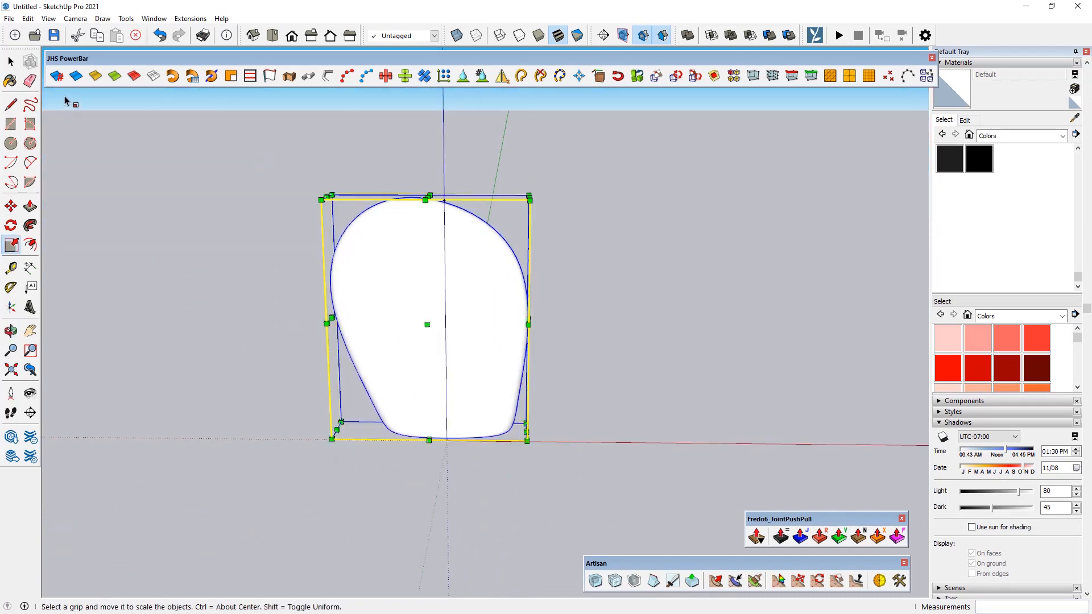
left_click(16, 67)
left_click(206, 235)
left_click(421, 308)
scroll(257, 271, "down", 2)
middle_click_drag(257, 272, 600, 335)
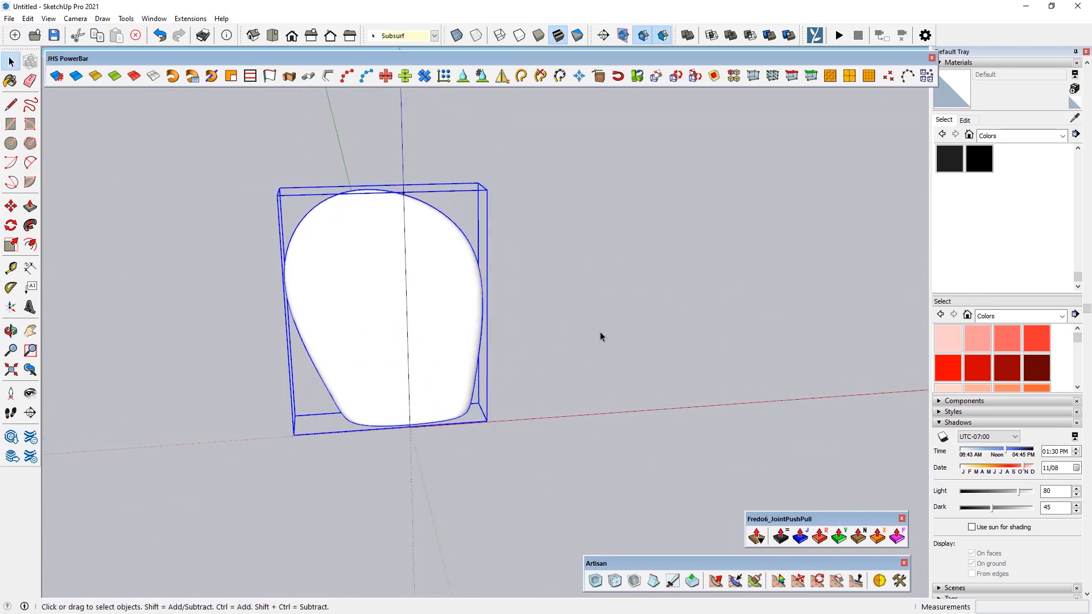
left_click(617, 282)
- Draw a large upright rectangle, perpendicular to the red axis, beside the tower body
left_click(10, 125)
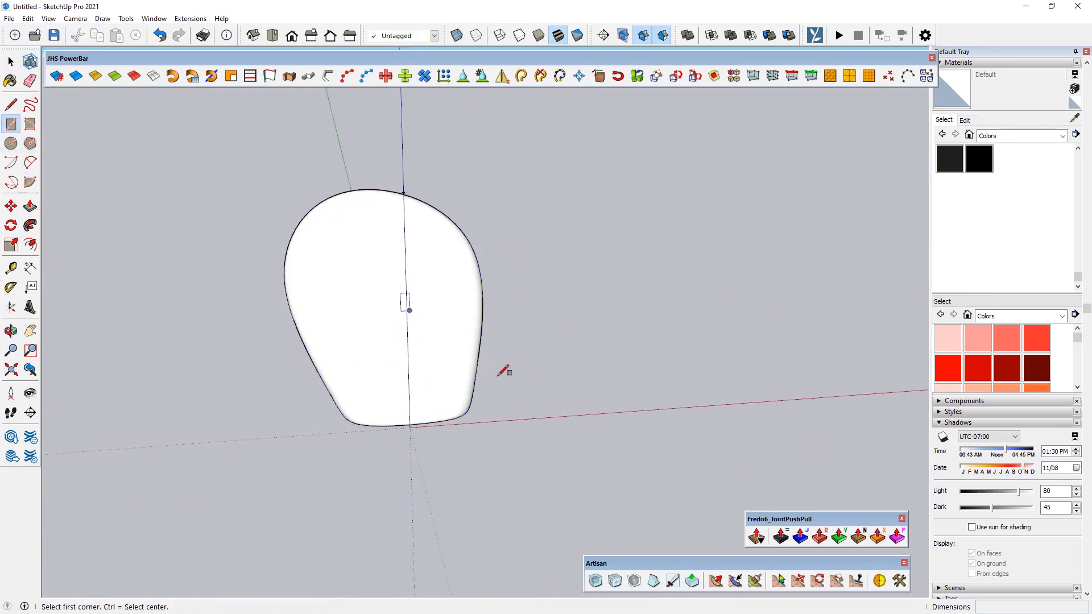
left_click(540, 376)
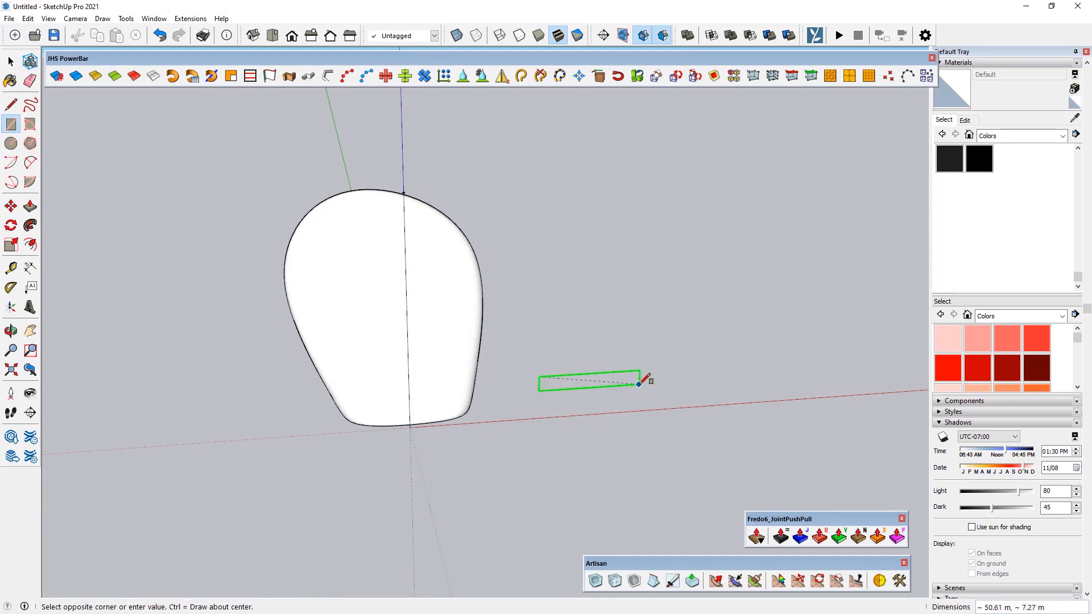
left_click(629, 213)
middle_click_drag(638, 190, 84, 119)
- Move the upright rectangle about 39.8 m toward the tower so it cuts through the near side of the body
key("space")
left_click(545, 275)
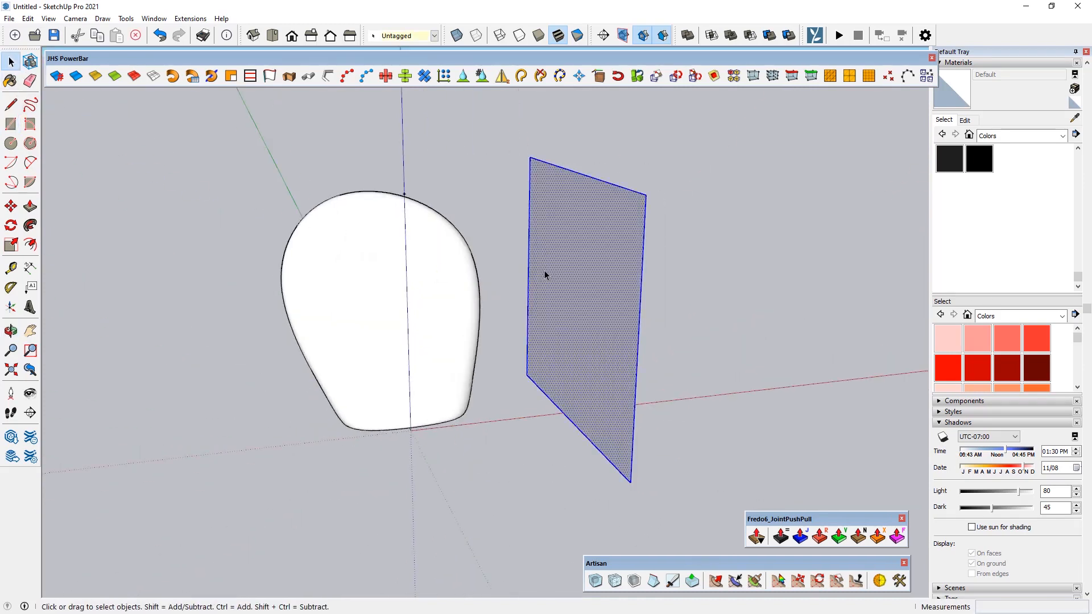
left_click(11, 207)
middle_click_drag(597, 319, 488, 327)
left_click(576, 316)
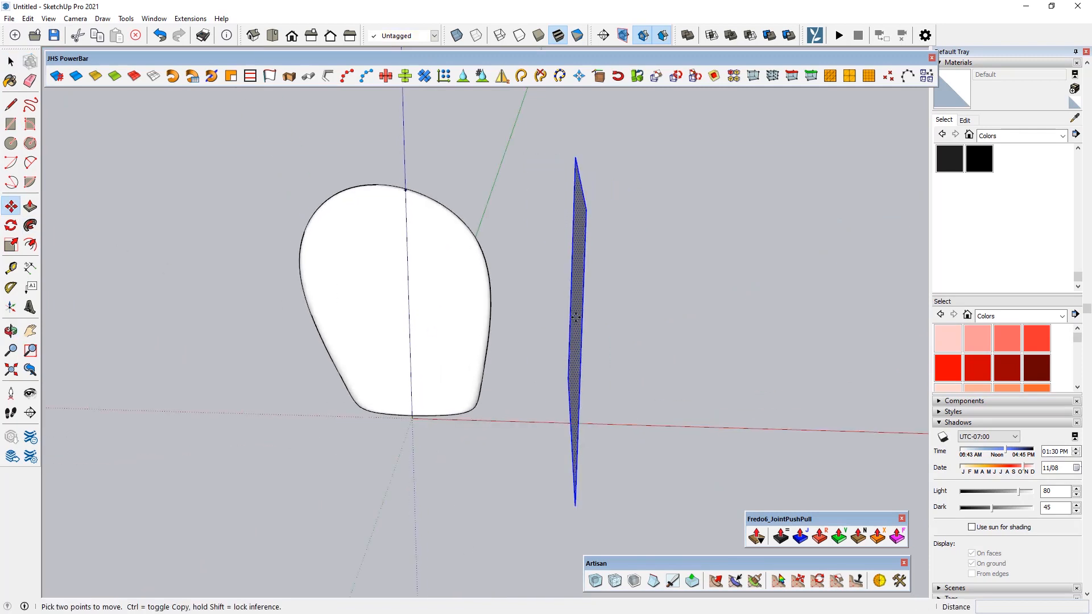
left_click(472, 309)
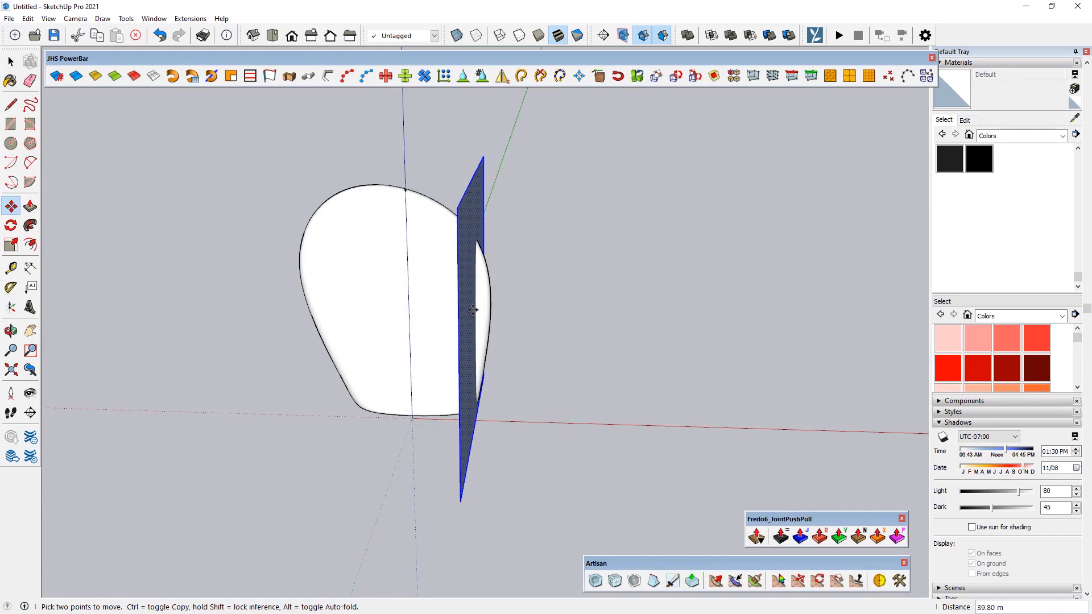
- Try to copy the rectangle across to the tower's far side and divide the distance into evenly spaced copies
key("ctrl")
left_click(470, 306)
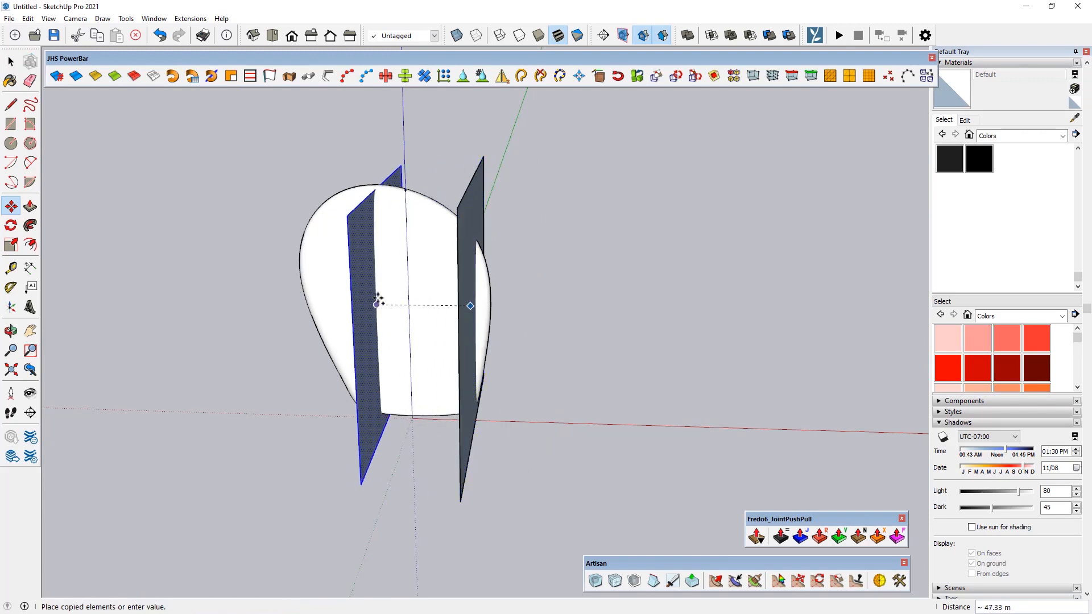
middle_click_drag(329, 298, 317, 317)
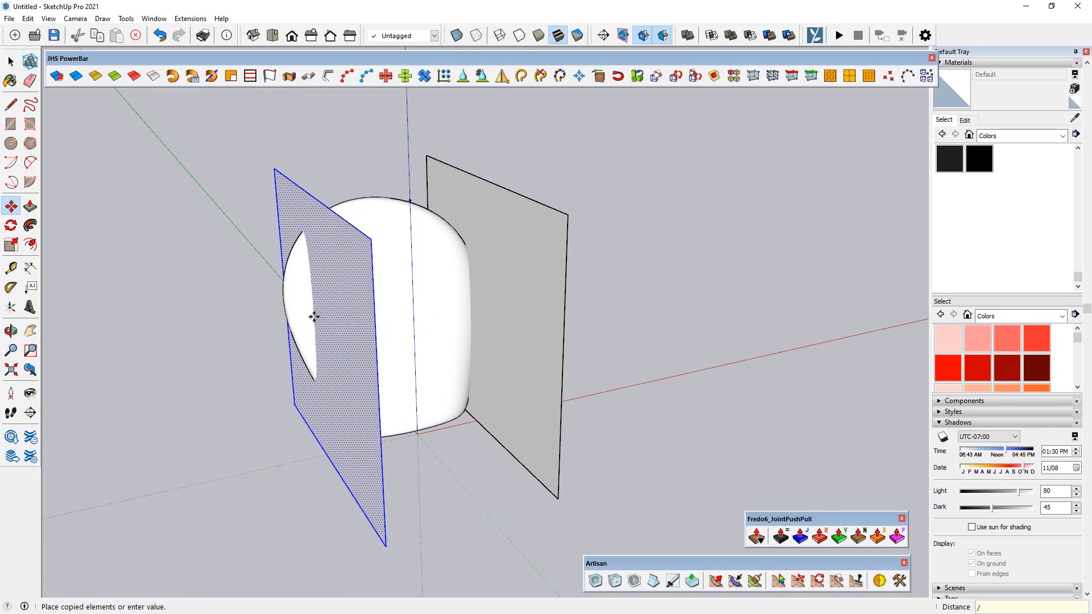
type("0")
key("Return")
middle_click_drag(415, 366, 376, 256)
key("ctrl+t")
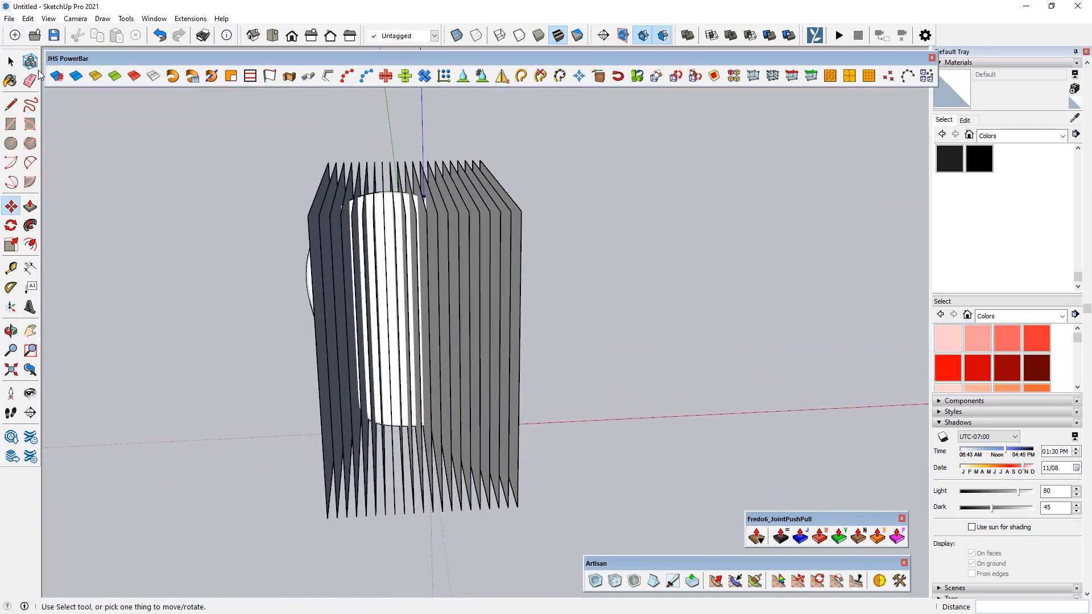
- Copy the rectangle along the red axis to the tower's far side and divide the distance into 15 equal intervals
left_click(11, 61)
left_click(514, 228)
key("p")
key("m")
key("ctrl")
left_click(503, 213)
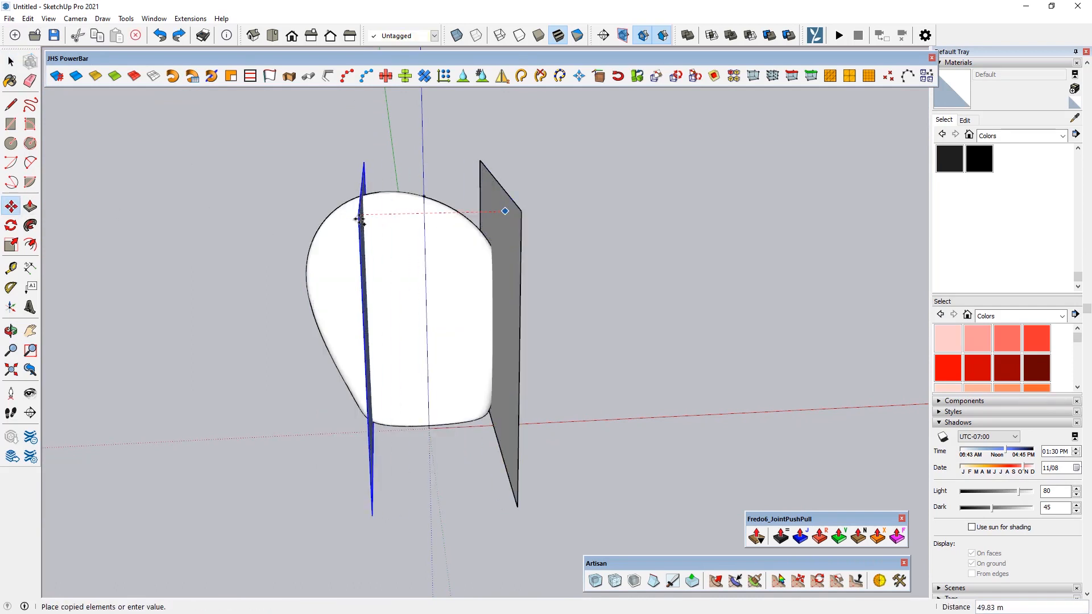
middle_click_drag(341, 220, 405, 222)
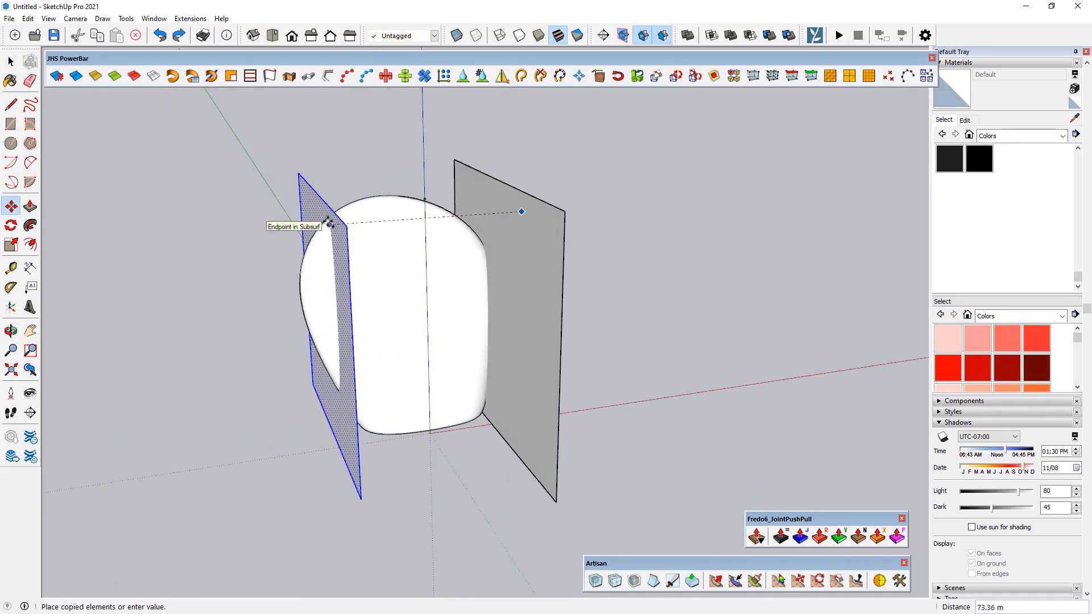
type("/15")
key("Return")
- Select the tower body with all the vertical planes and intersect their faces
middle_click_drag(331, 222, 441, 188)
scroll(374, 200, "up", 6)
middle_click_drag(374, 201, 453, 229)
scroll(547, 256, "down", 5)
middle_click_drag(604, 346, 559, 317)
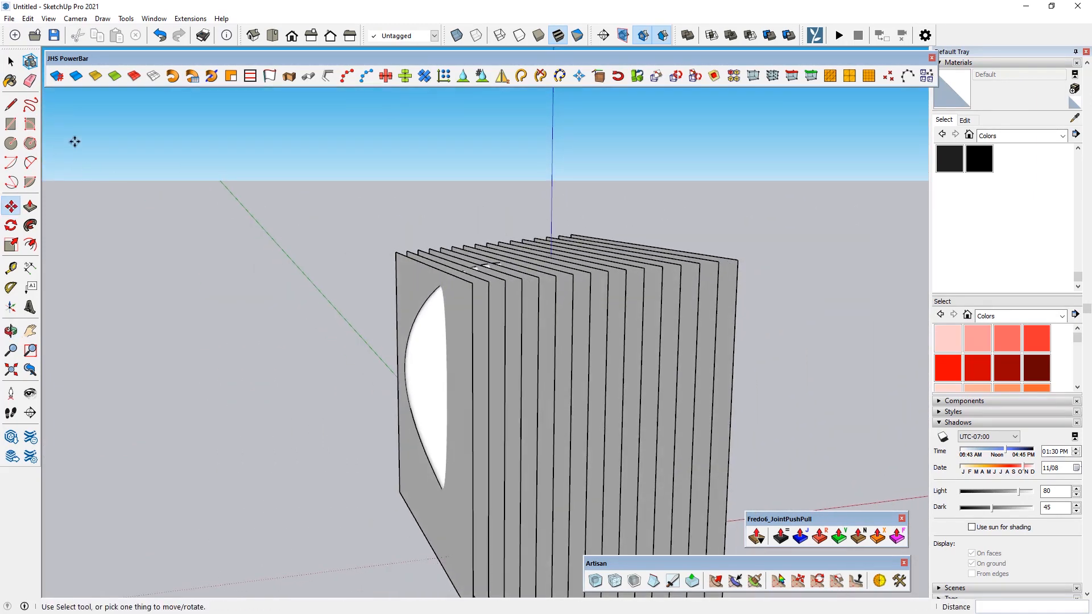
left_click(11, 64)
middle_click_drag(281, 366, 470, 291)
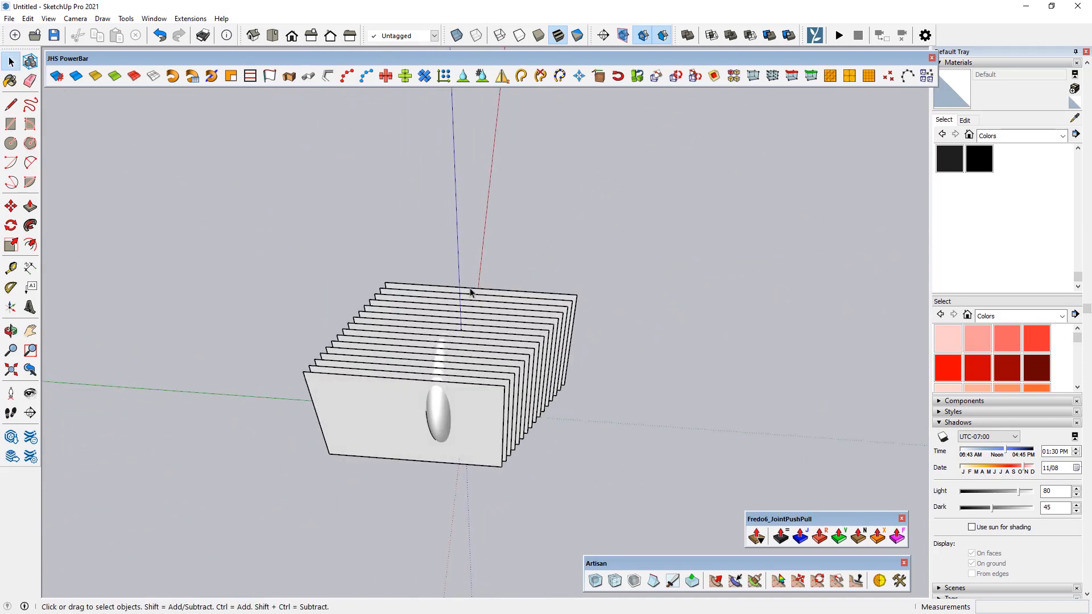
middle_click_drag(586, 400, 483, 417)
left_click_drag(548, 501, 325, 167)
right_click(374, 204)
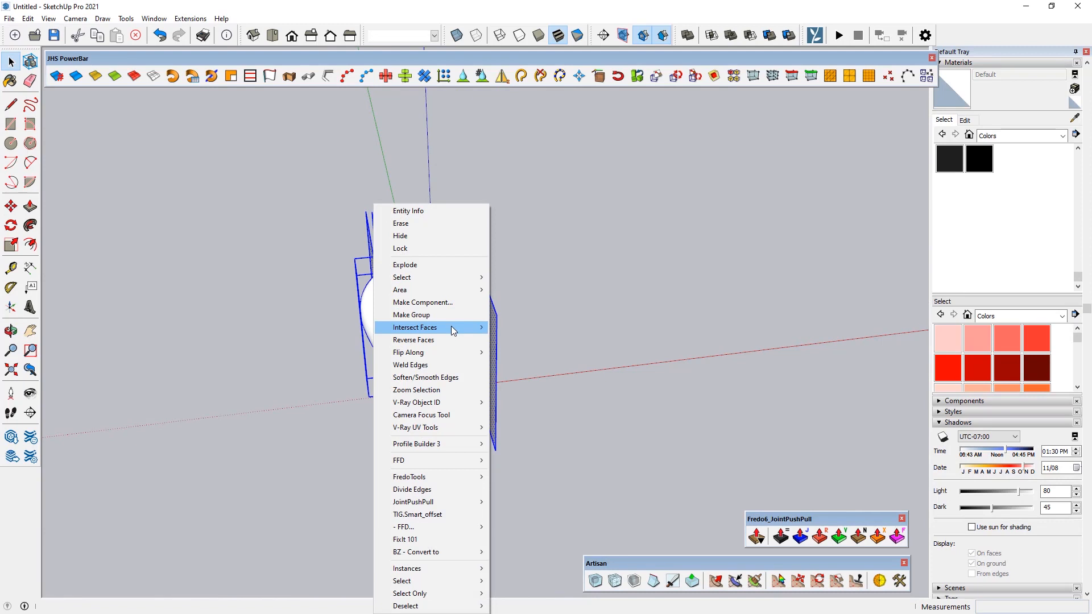
mouse_move(452, 329)
left_click(527, 340)
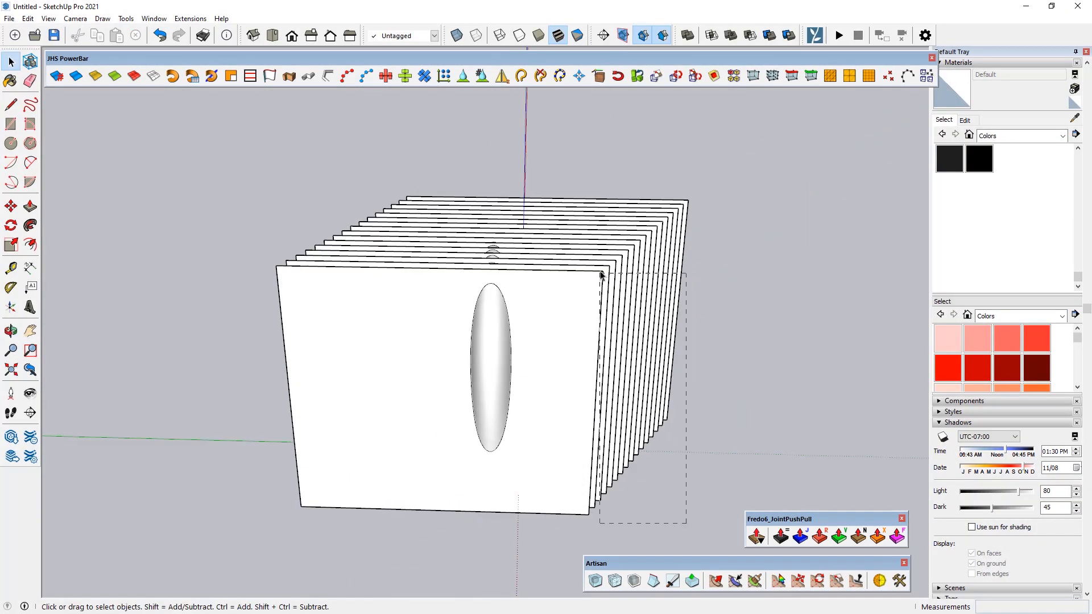
- Delete the leftover plane faces and edges outside the tower, keeping the slices that follow its body
left_click_drag(601, 275, 575, 184)
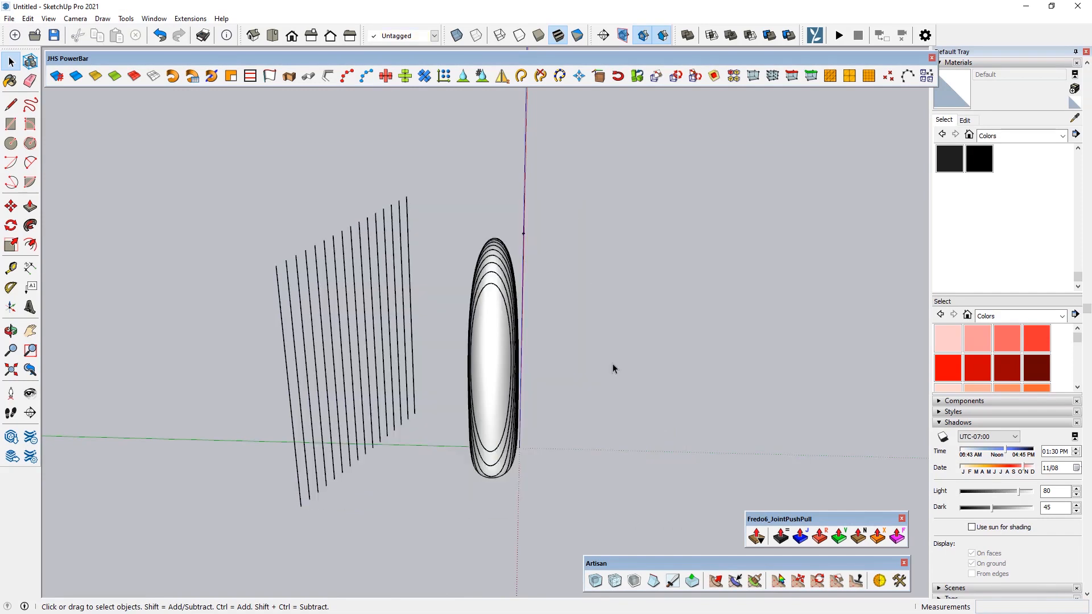
middle_click_drag(613, 363, 425, 419)
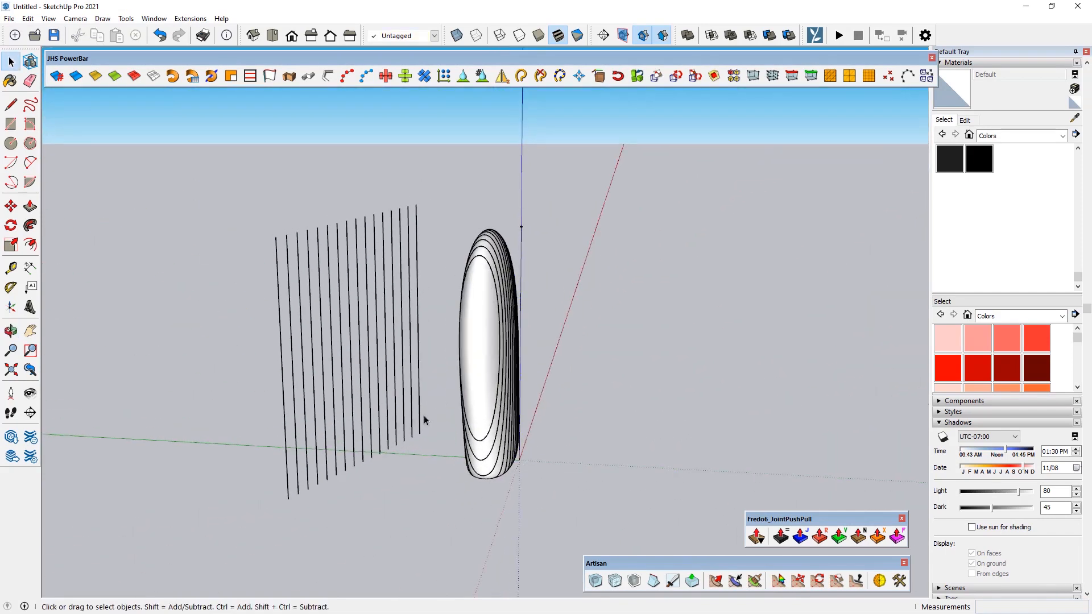
left_click_drag(240, 185, 223, 155)
key("Delete")
middle_click_drag(392, 467, 508, 271)
scroll(508, 270, "up", 2)
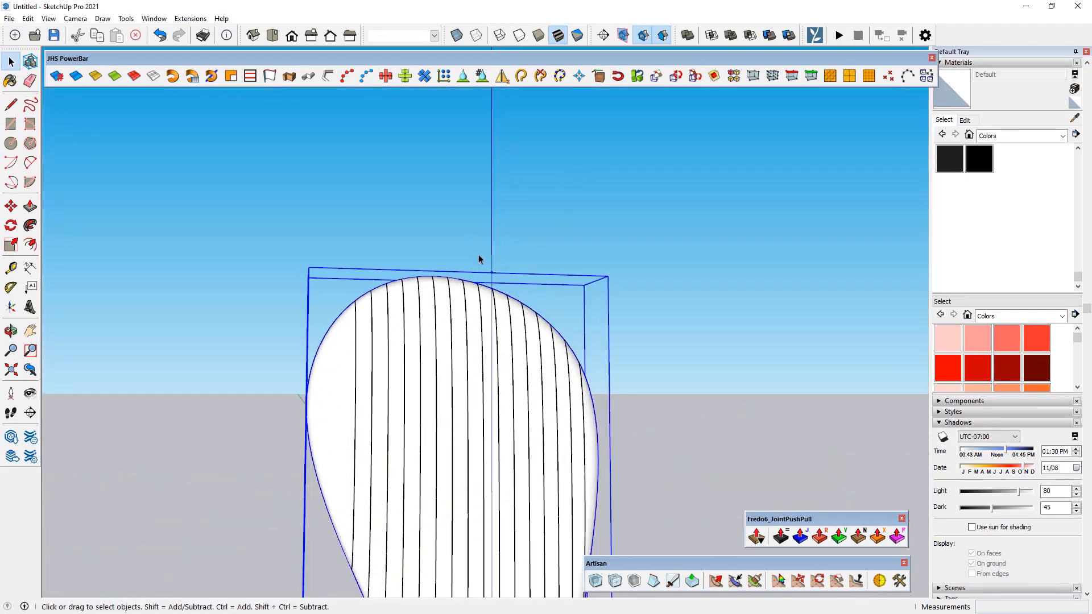
key("Delete")
middle_click_drag(545, 292, 430, 335)
scroll(458, 343, "down", 4)
- Select the whole model and deselect the grouped tower body so that only the vertical slices stay selected
left_click_drag(542, 549, 284, 224)
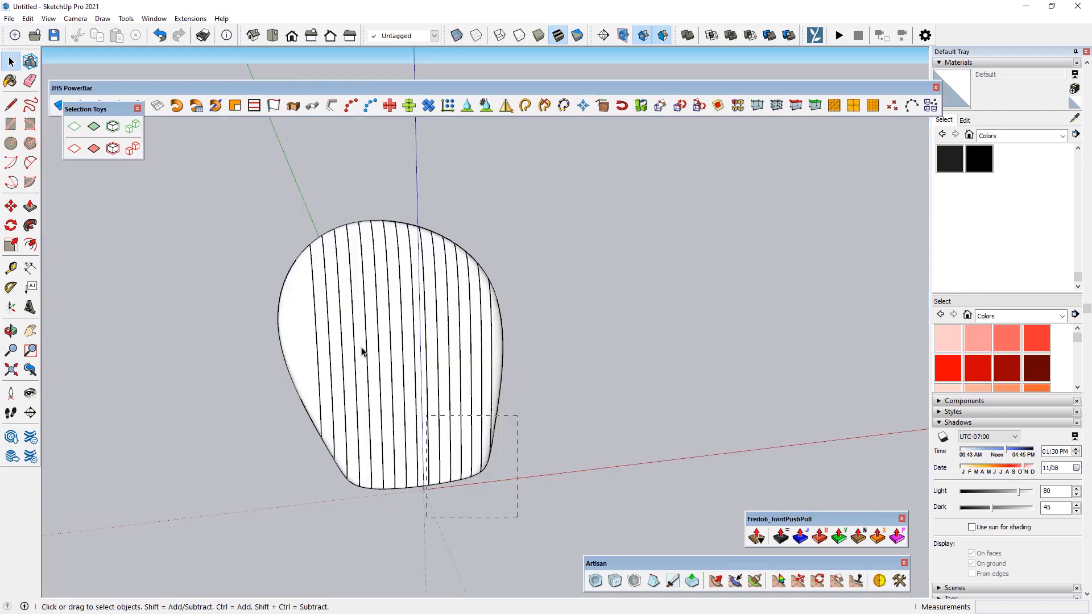
left_click(362, 351)
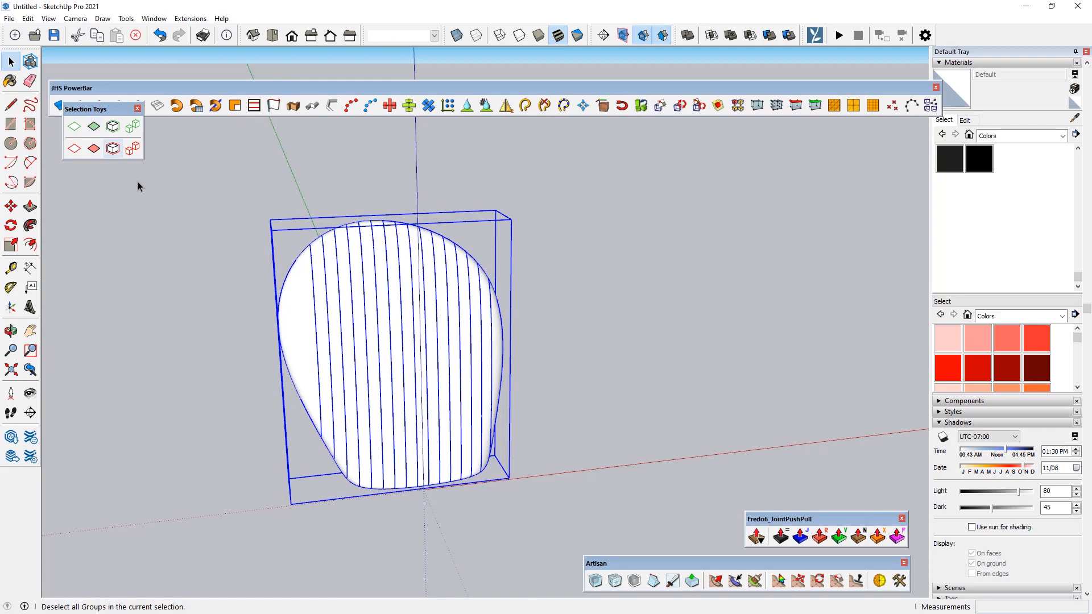
left_click_drag(86, 109, 99, 162)
left_click(378, 205)
scroll(396, 229, "up", 3)
middle_click_drag(395, 229, 506, 226)
scroll(505, 226, "down", 3)
scroll(473, 425, "up", 2)
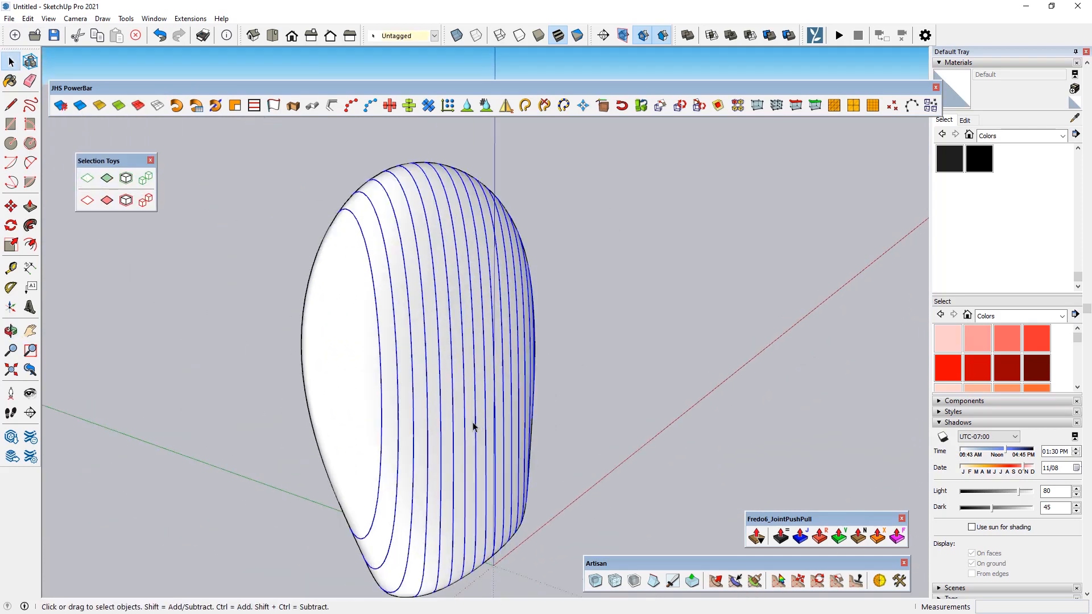
- Scale the selected slices along the blue axis by 1.03 so they project above the body as ribs, and deselect them
left_click(17, 248)
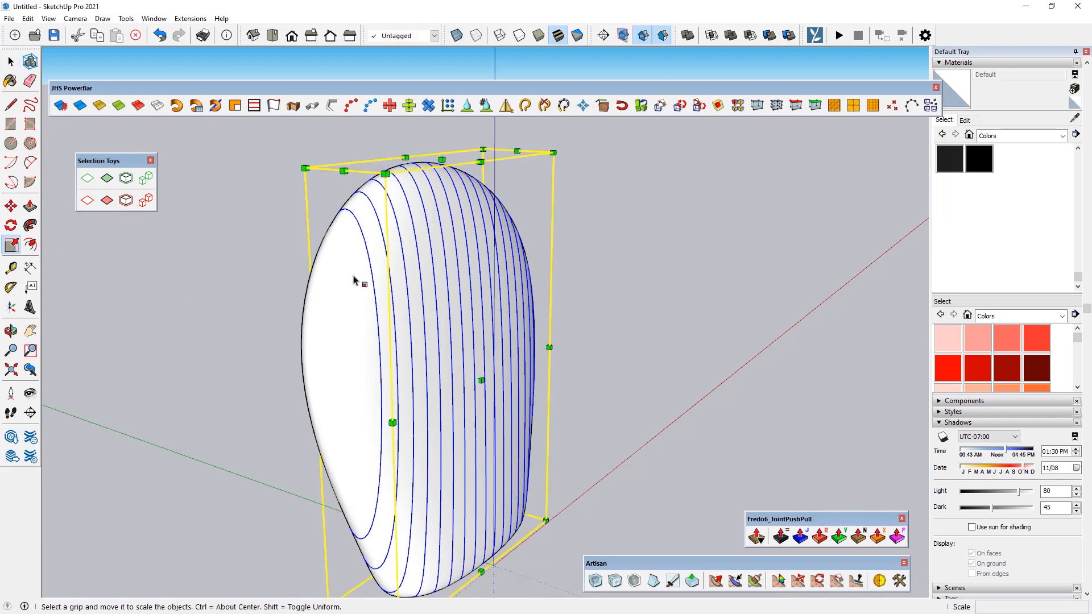
left_click_drag(442, 163, 442, 144)
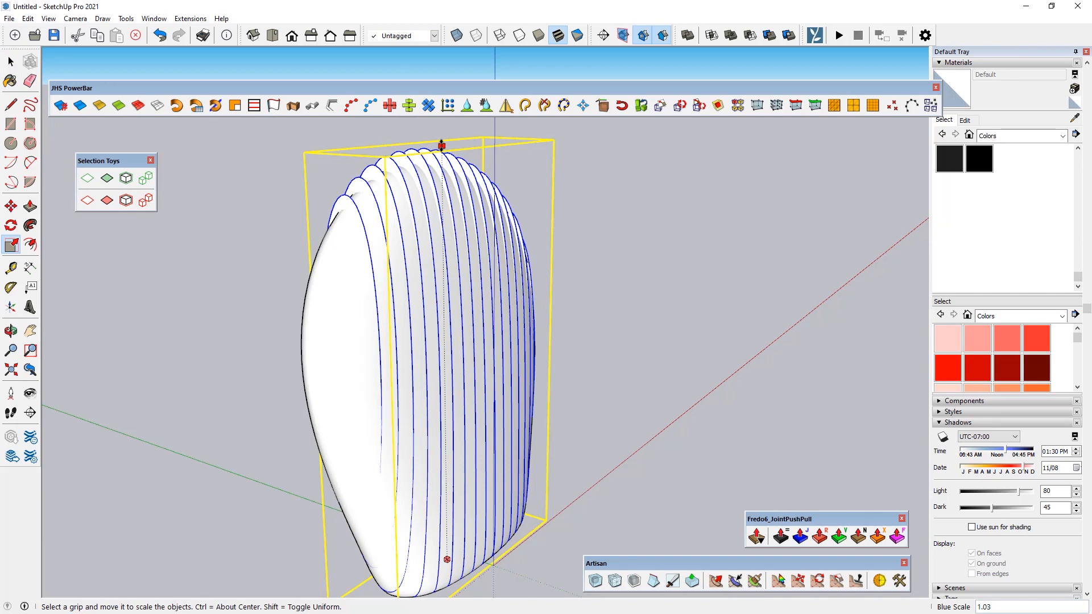
left_click_drag(441, 144, 441, 144)
middle_click_drag(482, 373, 397, 349)
key("s")
left_click(10, 61)
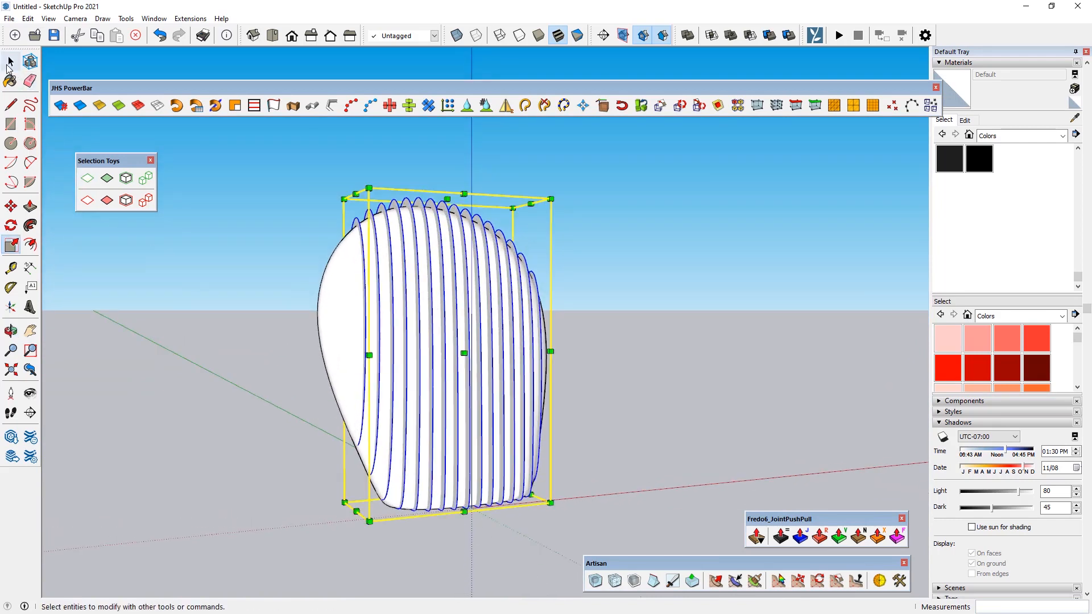
left_click(262, 412)
middle_click_drag(262, 412, 356, 488)
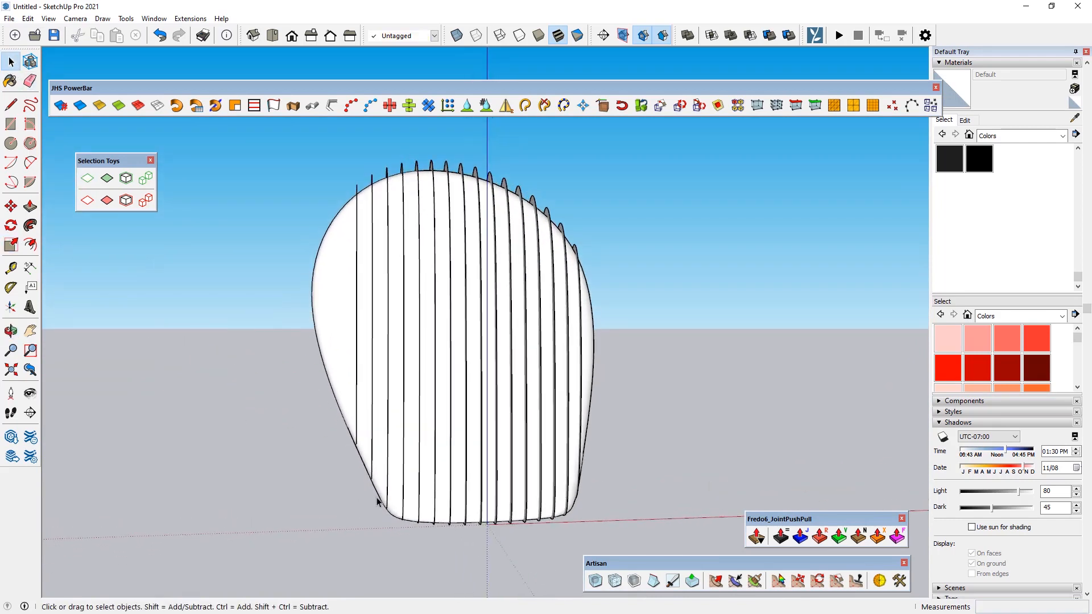
- Lock the rounded tower body and clear the selection
left_click_drag(340, 182, 340, 180)
left_click(258, 426)
right_click(325, 293)
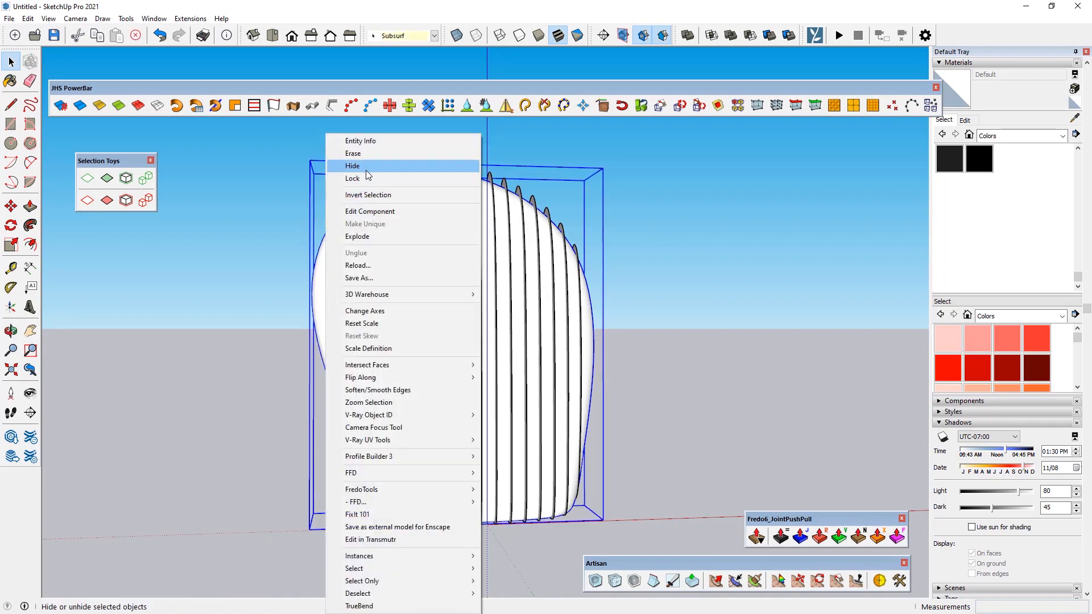
left_click(365, 179)
left_click(306, 481)
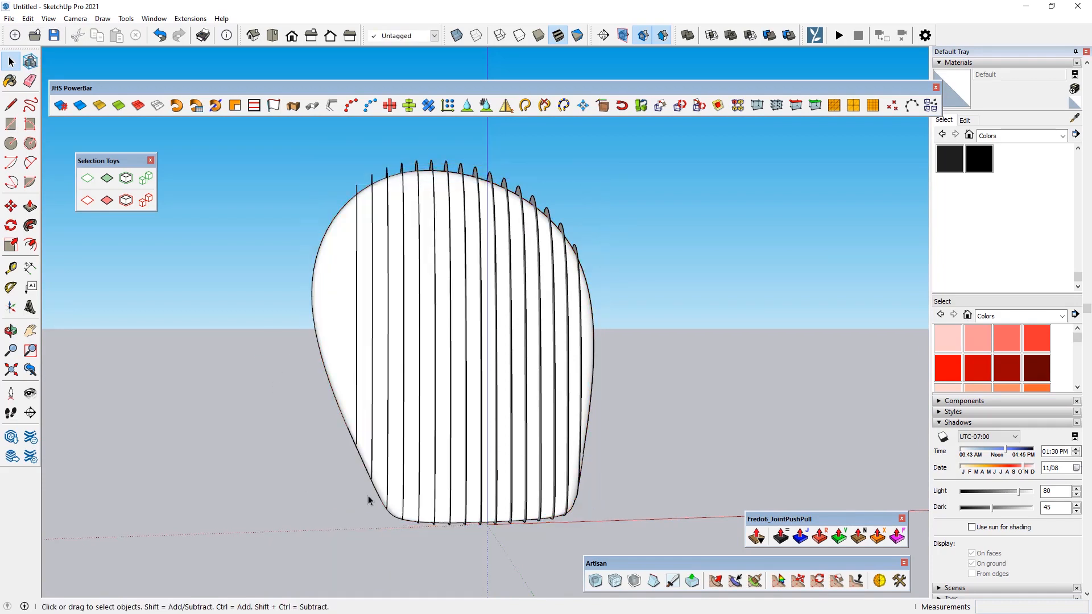
- Select the two ribs at the tower's overhanging end, scale them along the blue axis by 1.06, and deselect them
left_click_drag(310, 182, 319, 165)
middle_click_drag(265, 350, 110, 283)
left_click(11, 245)
scroll(394, 510, "up", 3)
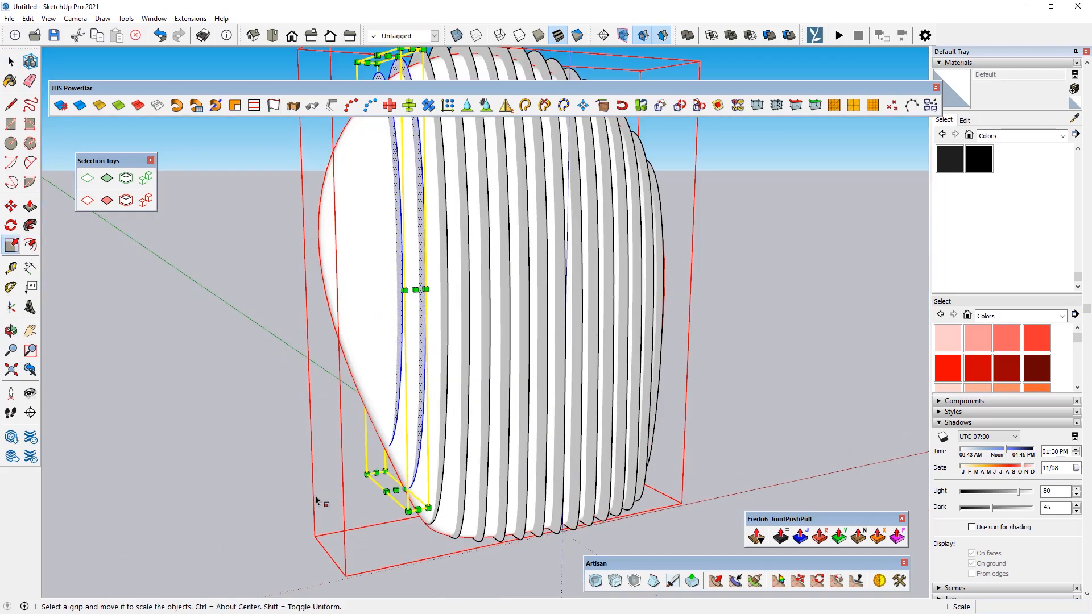
scroll(397, 493, "down", 3)
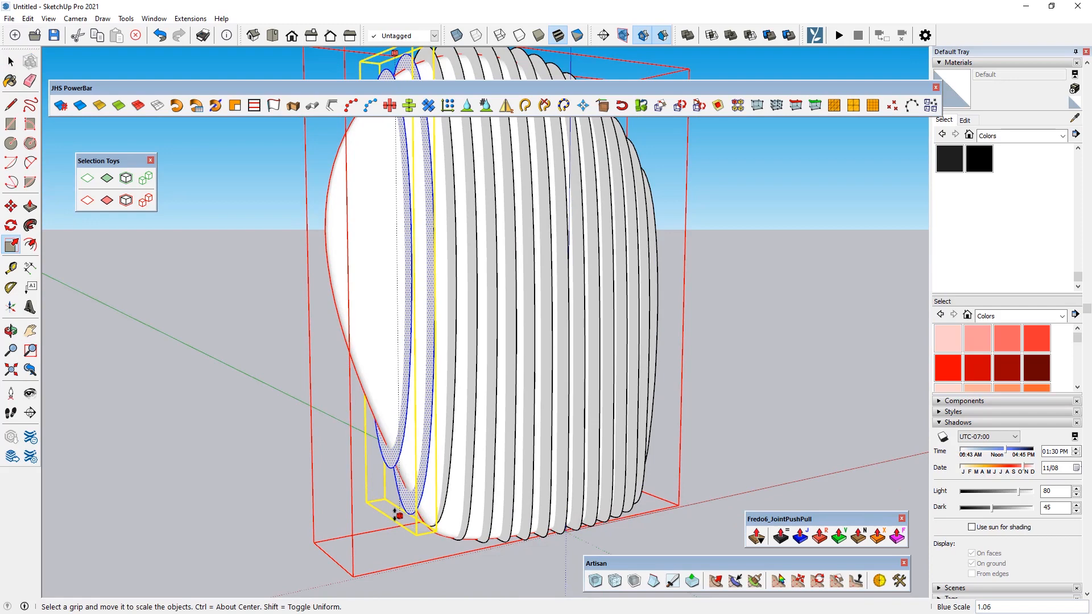
middle_click_drag(314, 487, 216, 260)
left_click(18, 61)
left_click(260, 360)
middle_click_drag(260, 361, 138, 319)
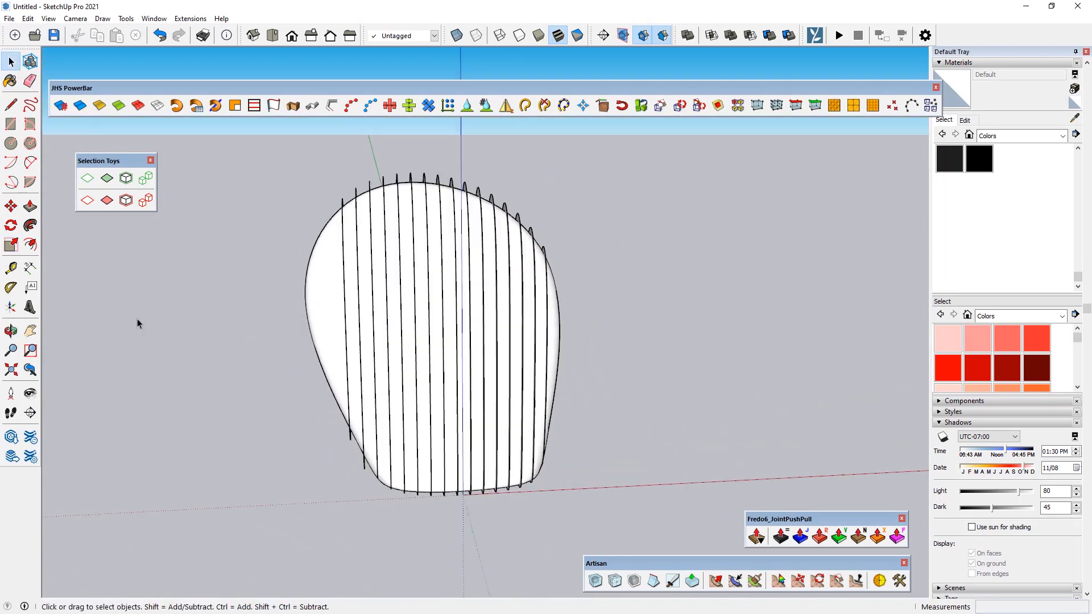
- Select everything, filter the selection to rib faces only, and thicken them by about 0.72 m with Round Push Pull
left_click_drag(277, 183, 276, 181)
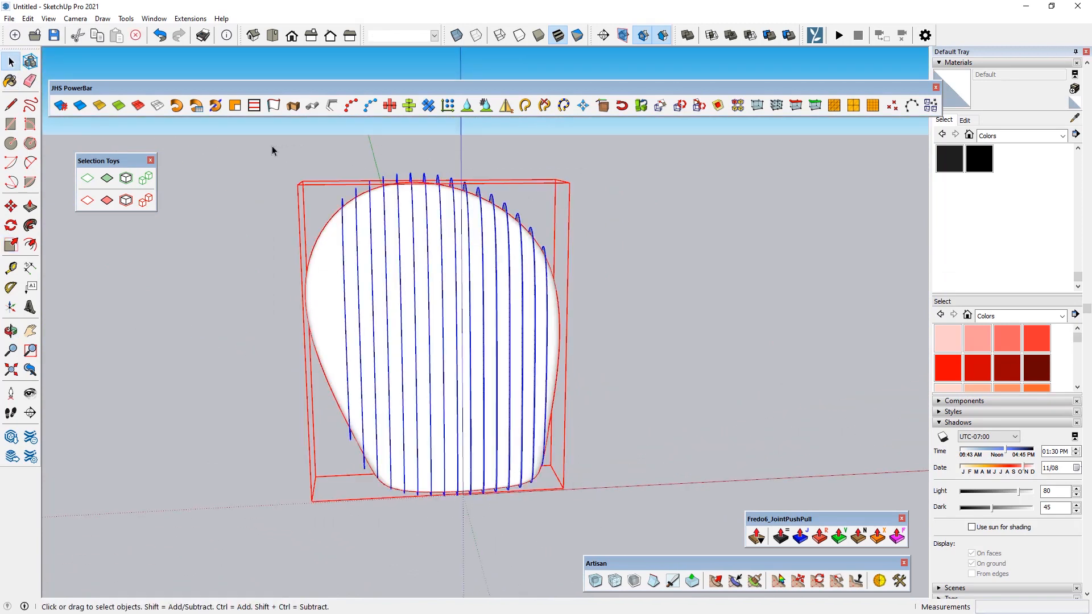
left_click(108, 181)
middle_click_drag(336, 286, 526, 253)
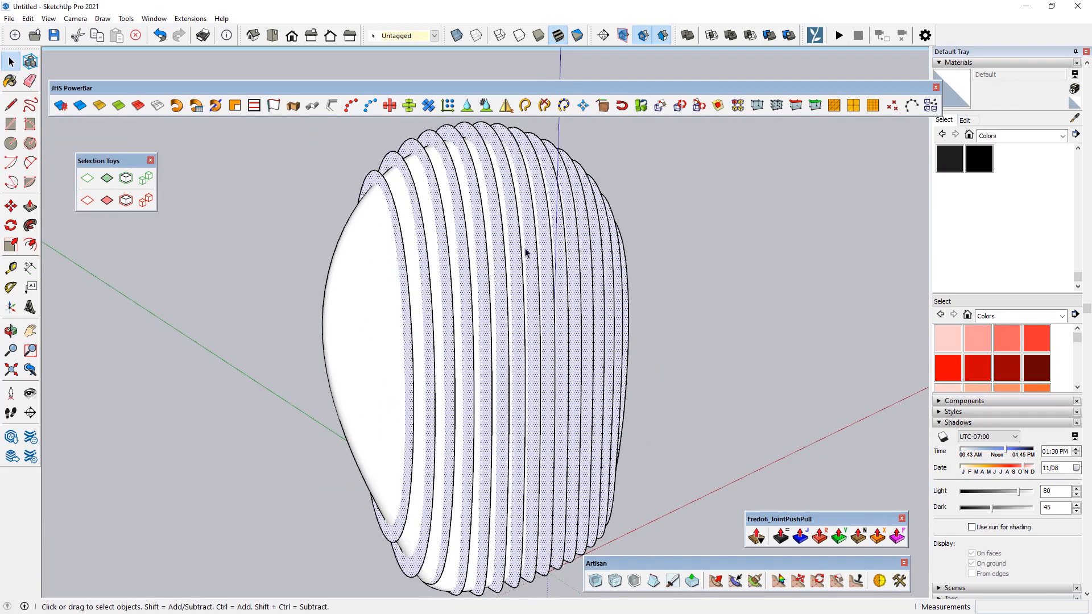
scroll(370, 151, "up", 2)
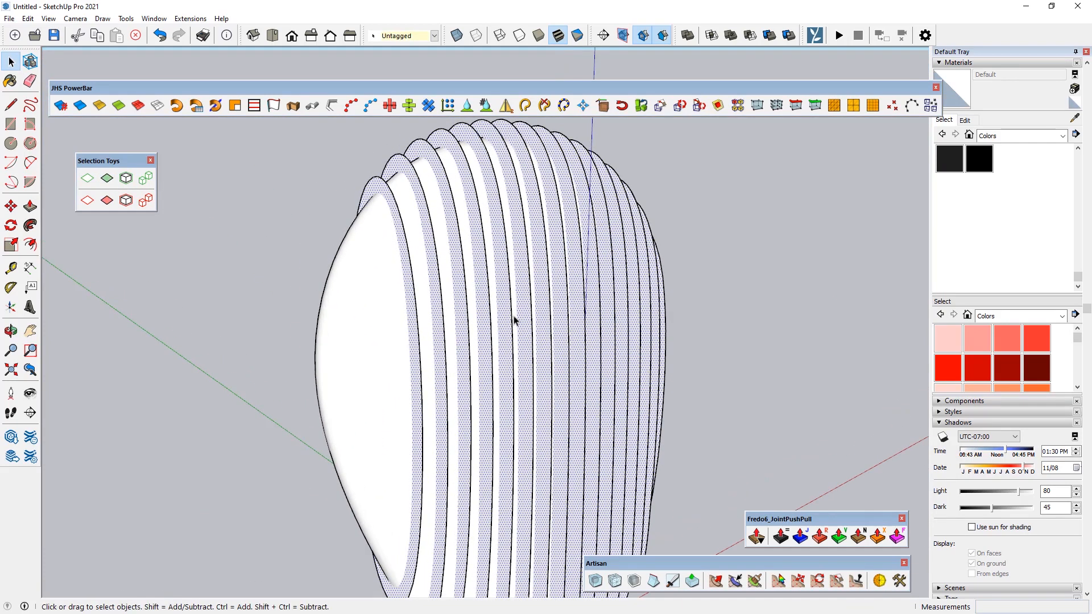
left_click(819, 536)
scroll(398, 187, "up", 5)
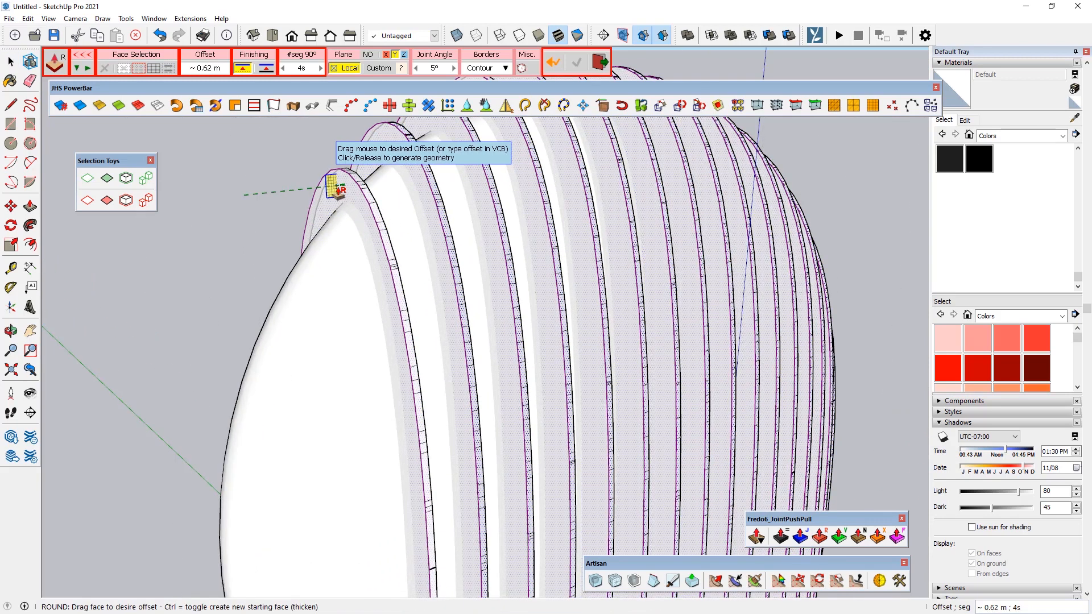
left_click(332, 187)
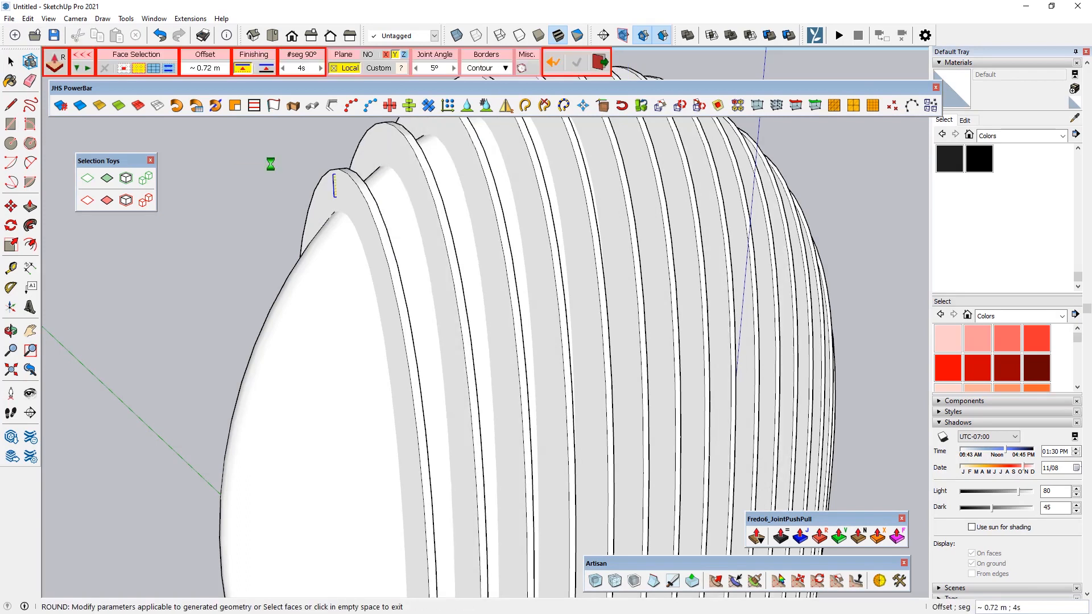
scroll(287, 232, "down", 5)
middle_click_drag(343, 339, 411, 290)
key("space")
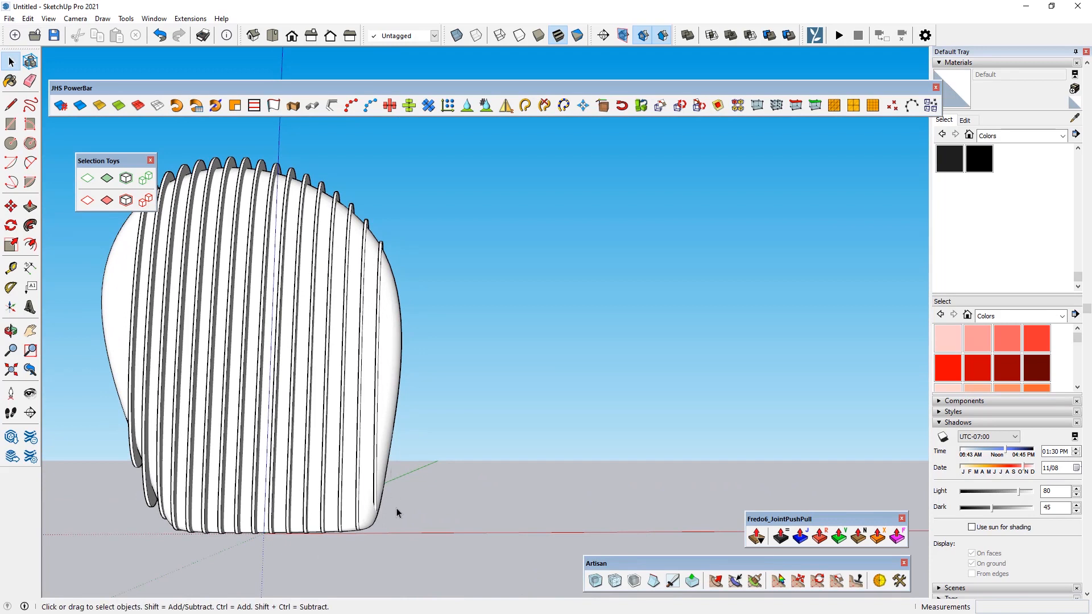
- Move the outermost rib at the end opposite the overhang by about 0.70 m
left_click(373, 239)
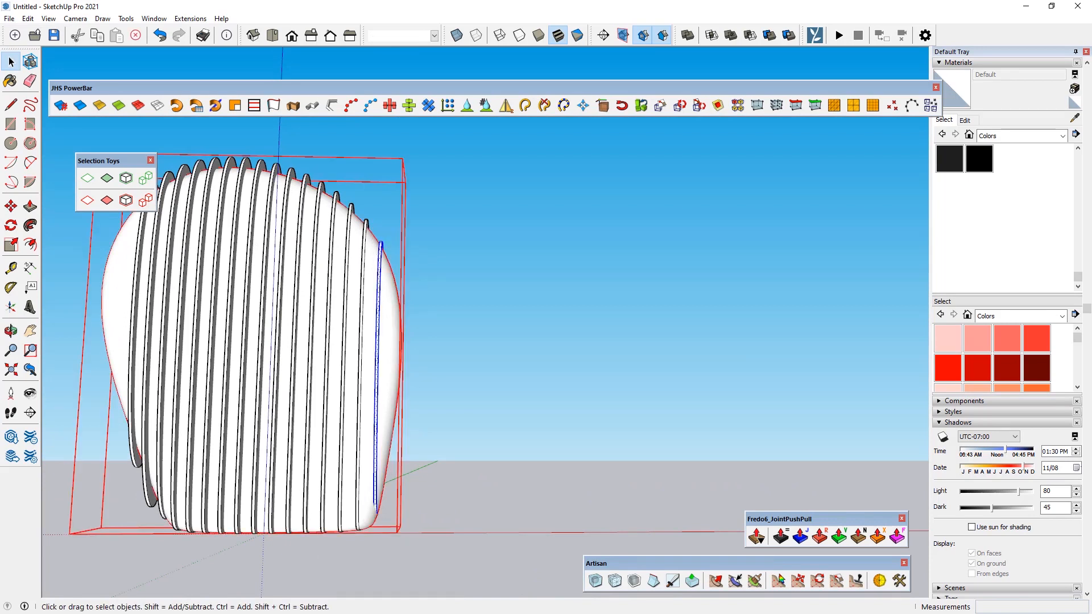
left_click(11, 206)
scroll(378, 341, "up", 5)
left_click(374, 361)
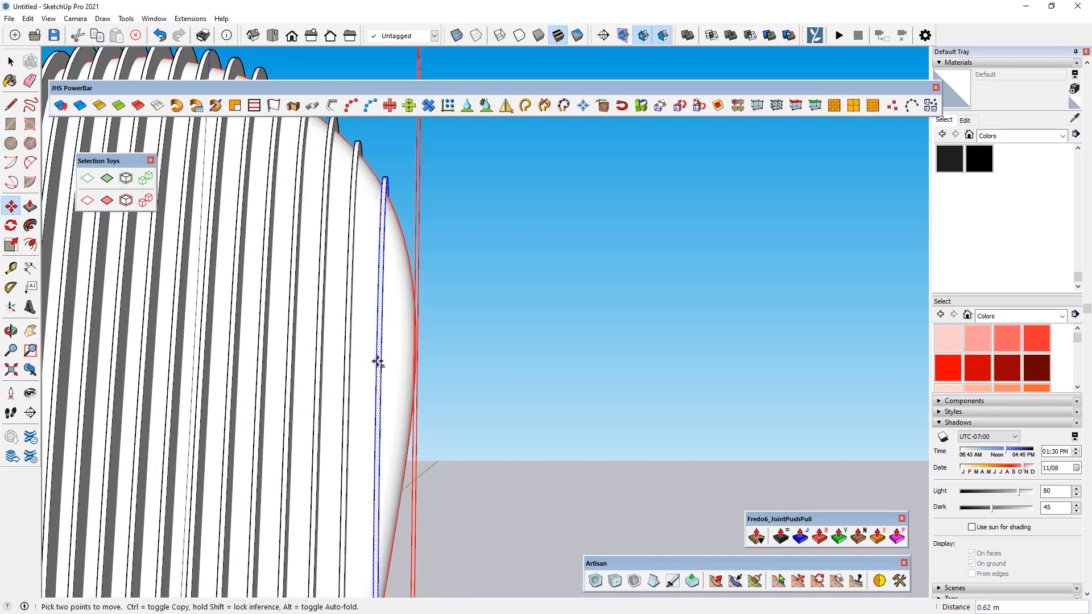
scroll(378, 362, "down", 2)
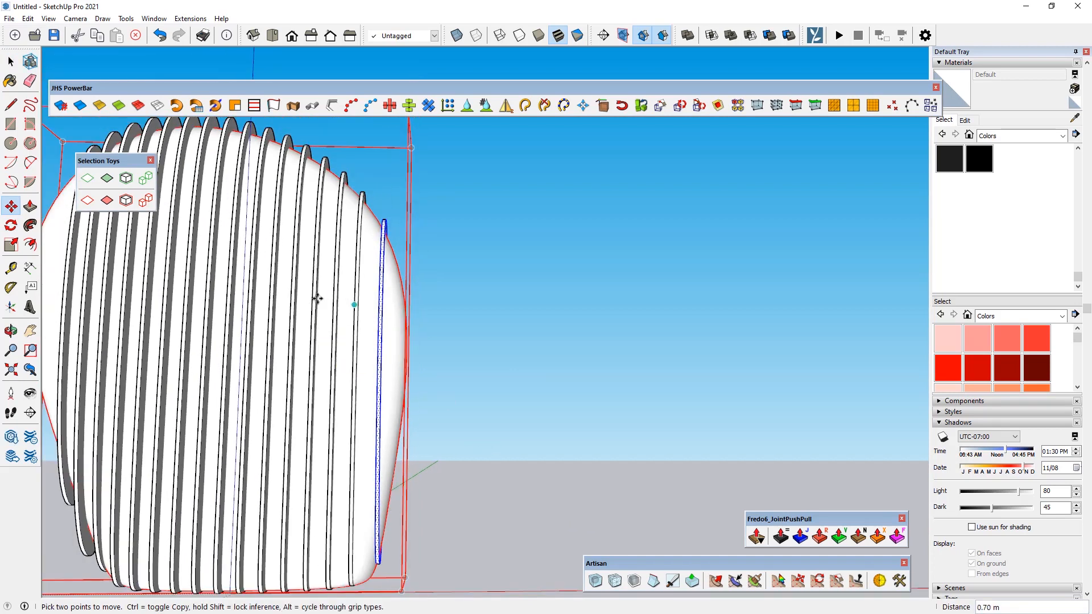
key("space")
- Place the Round Corner toolbar below the Selection Toys toolbar
middle_click_drag(410, 233, 288, 243)
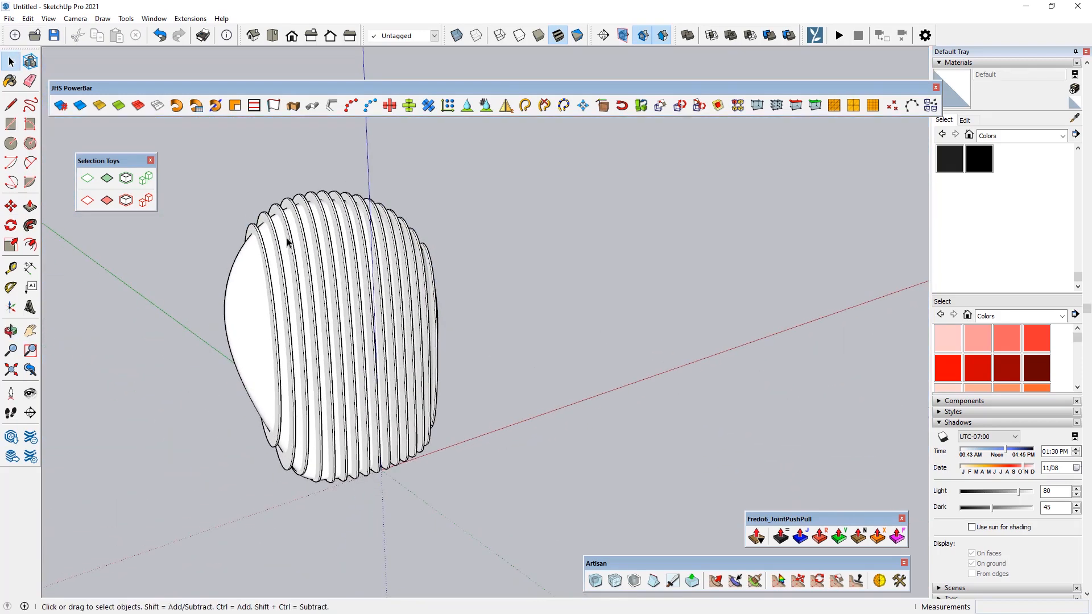
left_click_drag(0, 449, 83, 236)
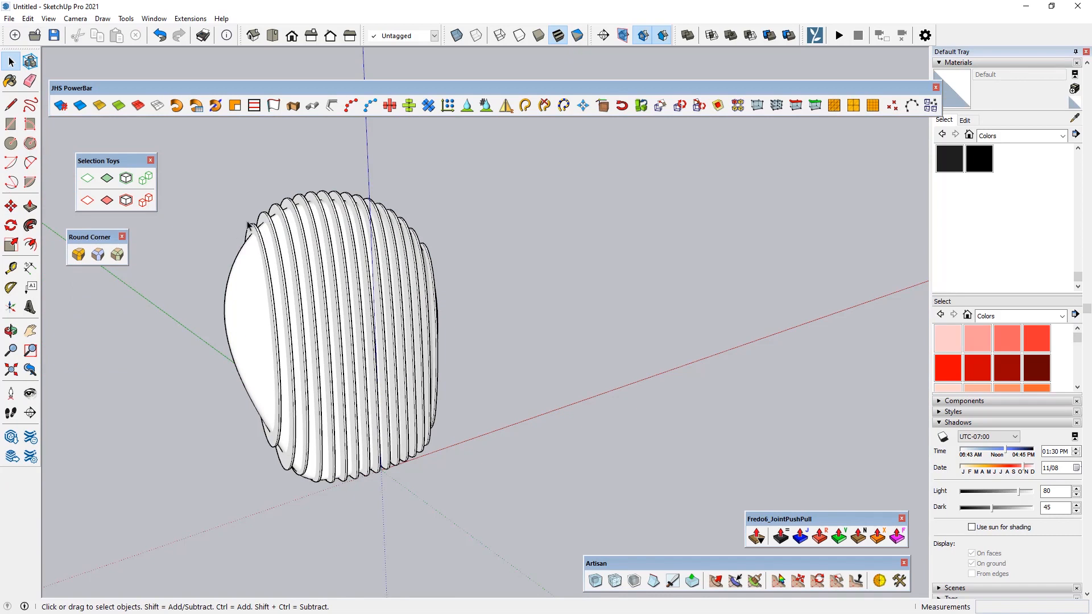
middle_click_drag(268, 249, 458, 323)
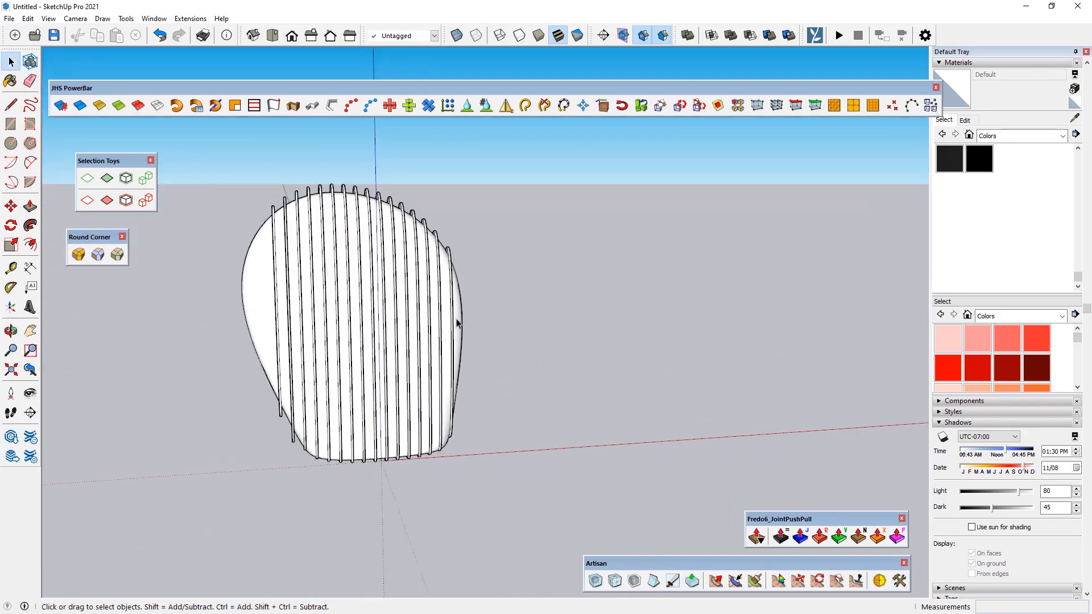
- Turn all the ribs into one component, leaving out the locked body, and hide it
right_click(245, 274)
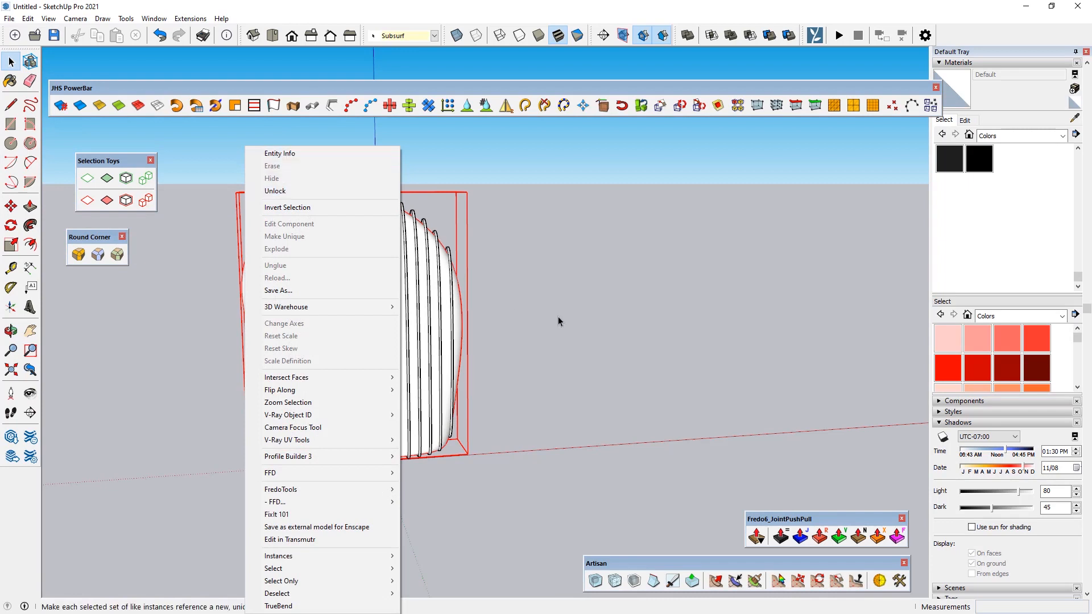
left_click(497, 483)
left_click_drag(220, 152, 222, 154)
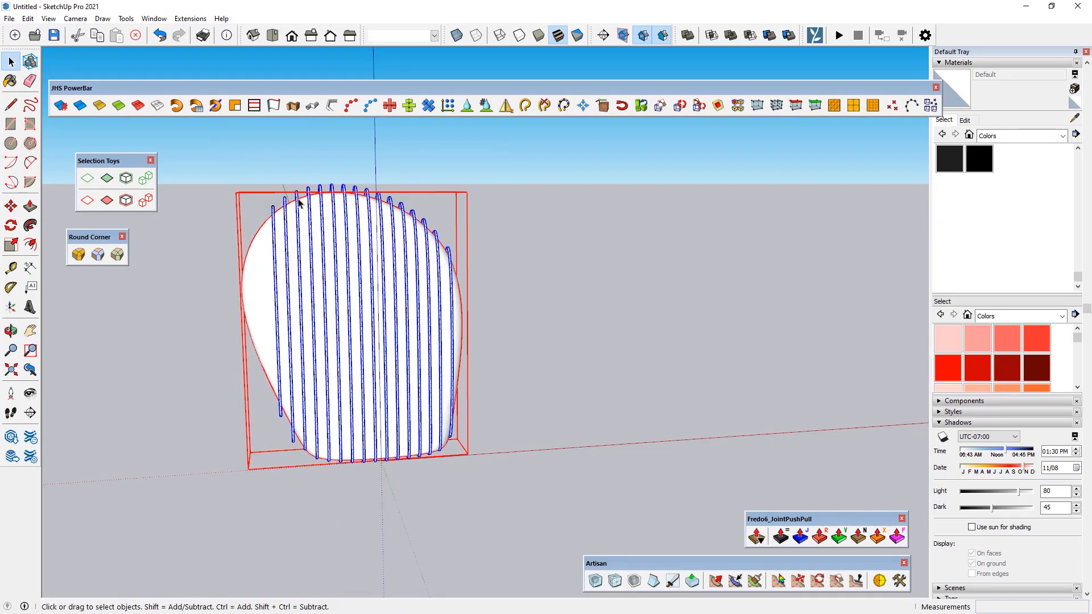
right_click(299, 202)
left_click(328, 296)
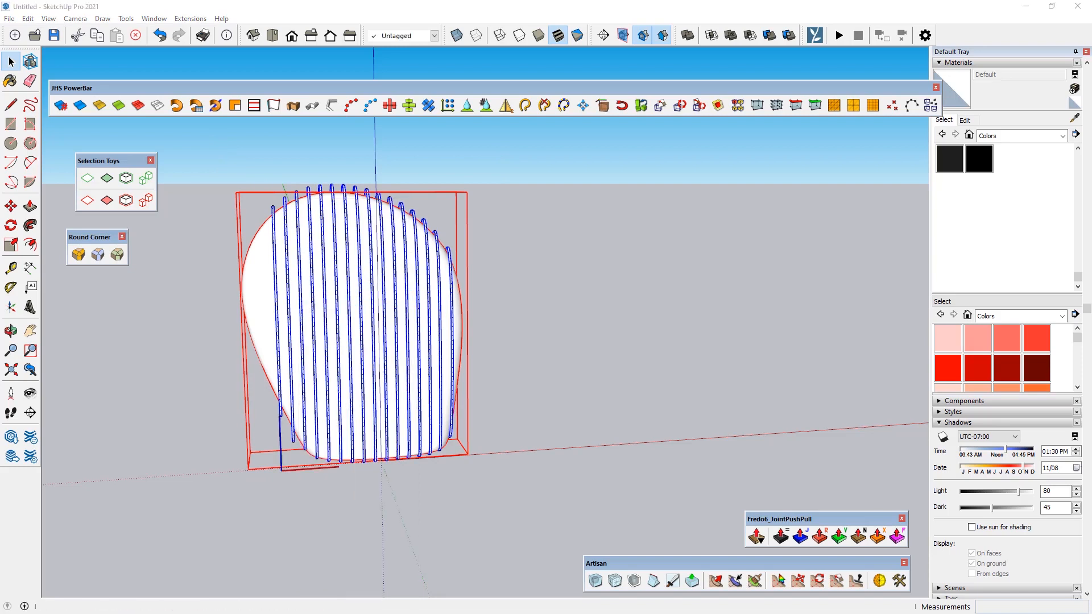
key("Return")
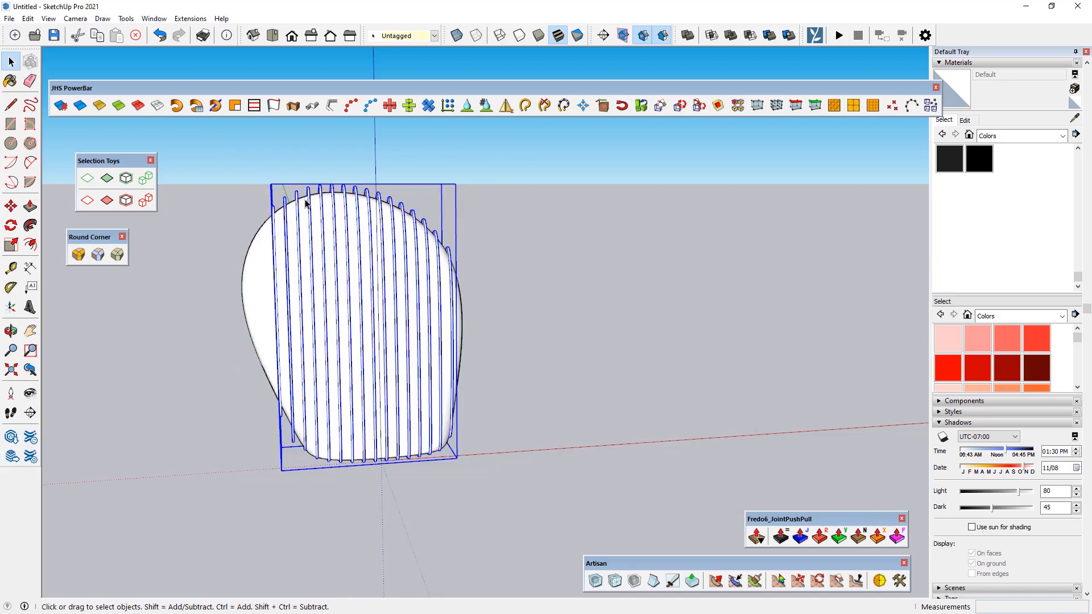
right_click(309, 198)
left_click(336, 166)
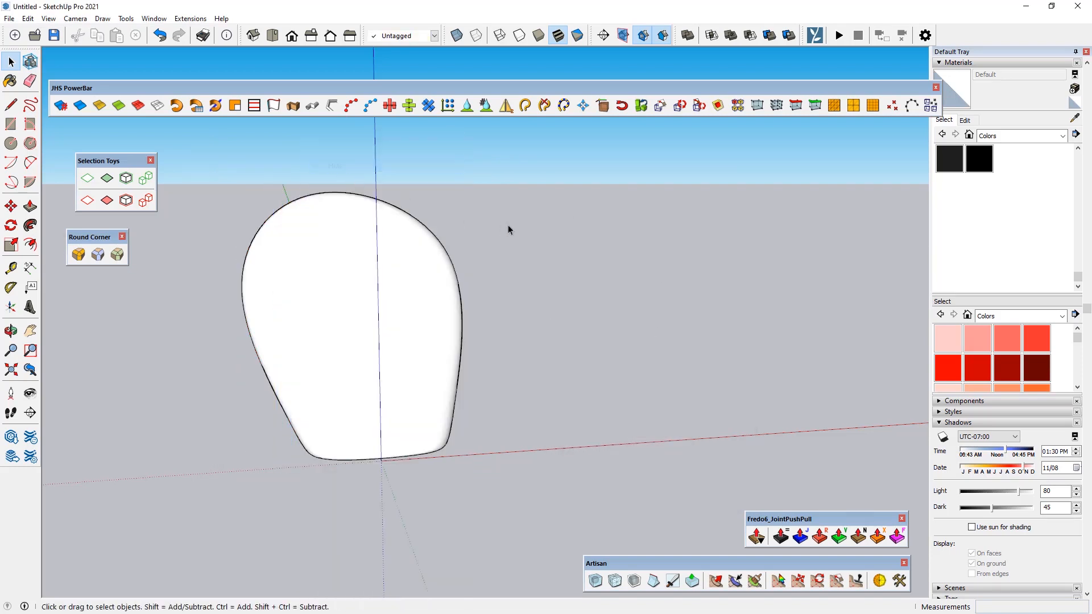
- Unlock the tower body and paint it with Translucent Glass Blue from the Glass and Mirrors collection
left_click(1016, 316)
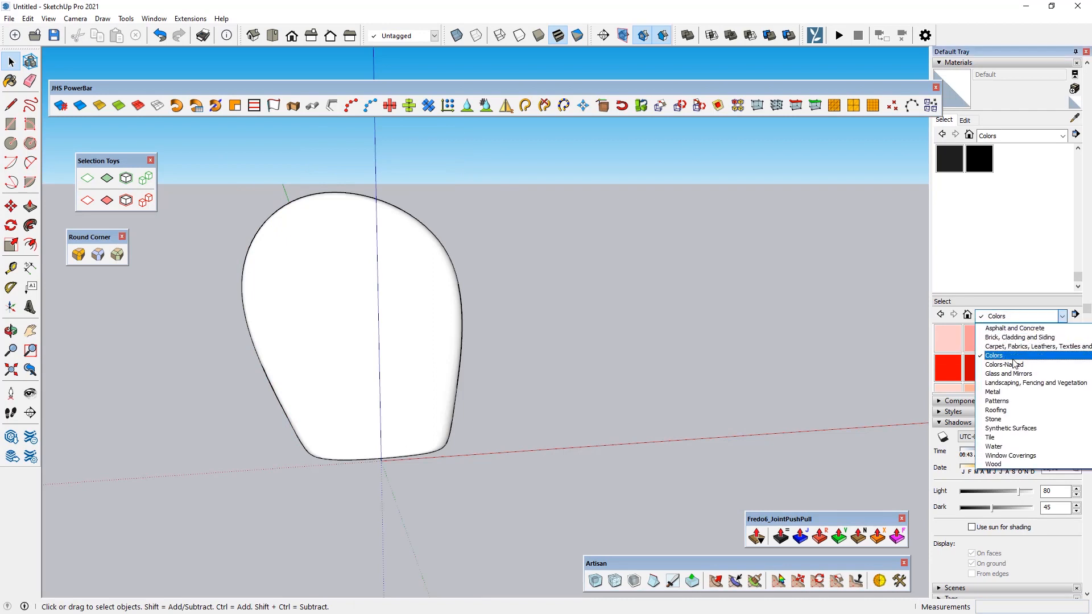
left_click(1017, 380)
left_click(1037, 338)
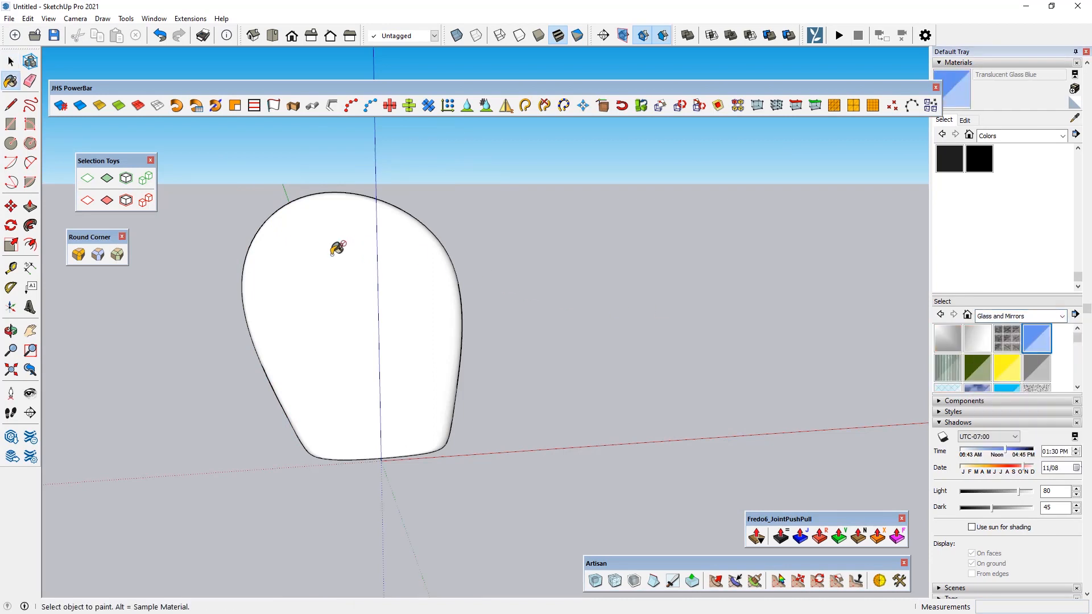
left_click(10, 64)
right_click(317, 273)
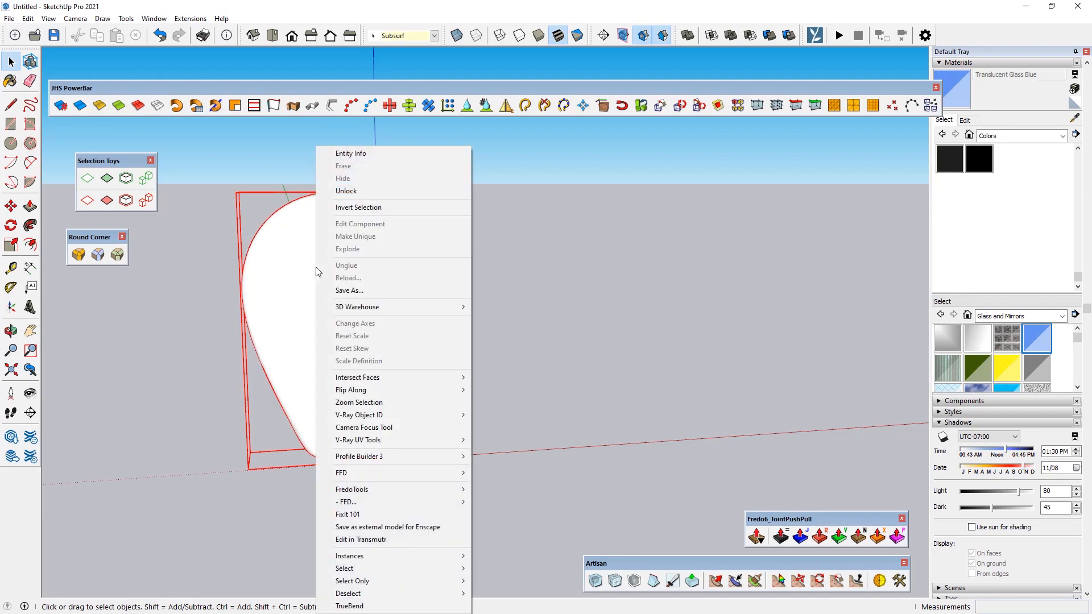
left_click(341, 191)
left_click(1036, 333)
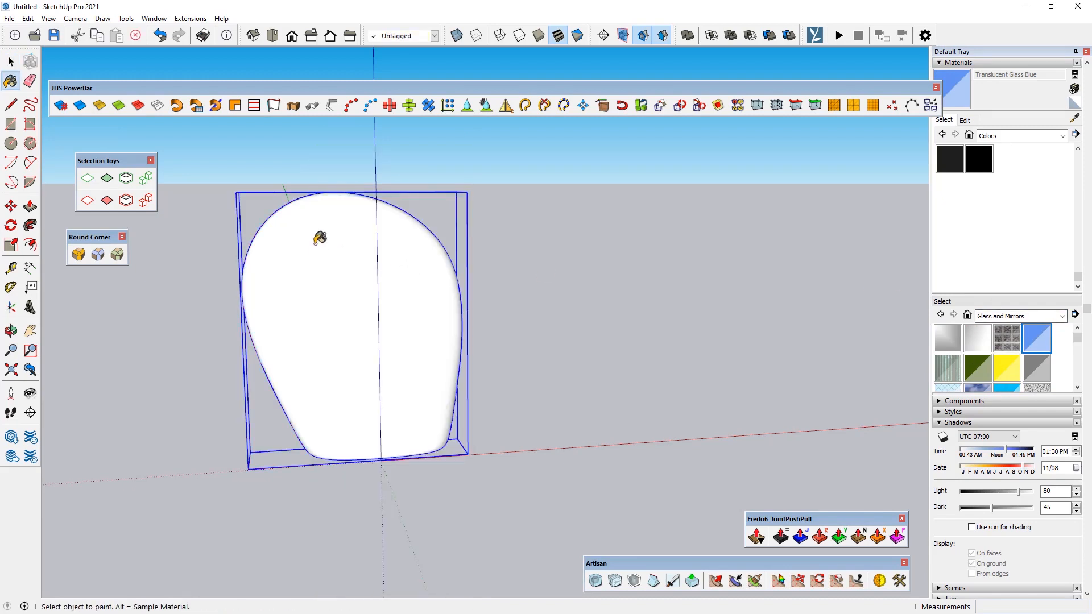
left_click(319, 237)
- Lock the glass tower body again
left_click(10, 61)
left_click(200, 219)
triple_click(306, 277)
left_click(673, 258)
left_click(674, 258)
left_click(350, 275)
right_click(349, 276)
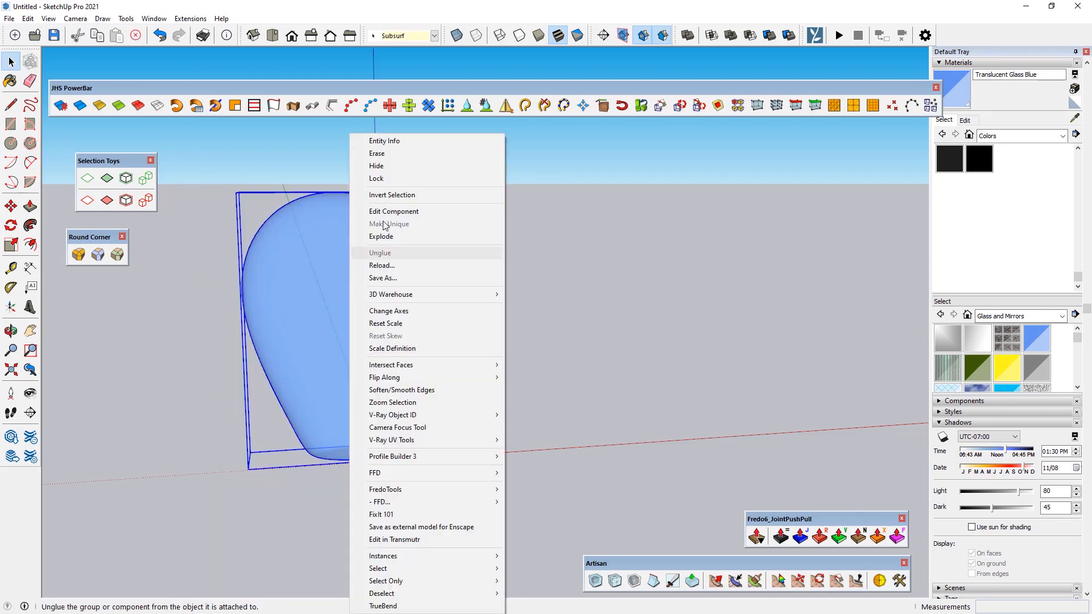
left_click(404, 180)
- Draw a ground rectangle of about 173.28 m by 124.53 m that surrounds the tower's base
middle_click_drag(212, 317, 219, 252)
middle_click_drag(391, 423, 307, 494)
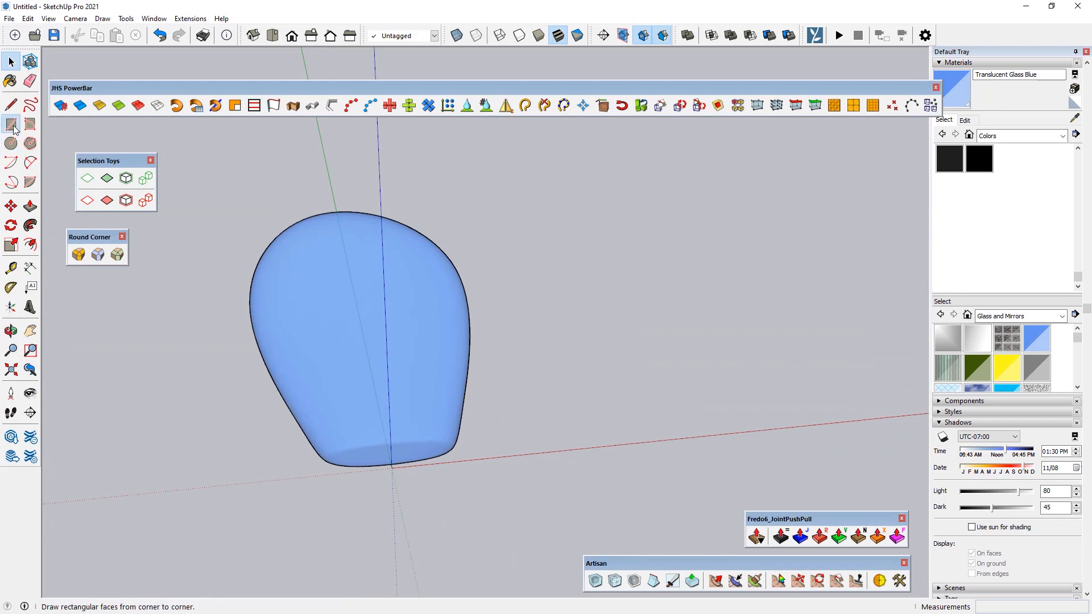
left_click(162, 387)
left_click(615, 486)
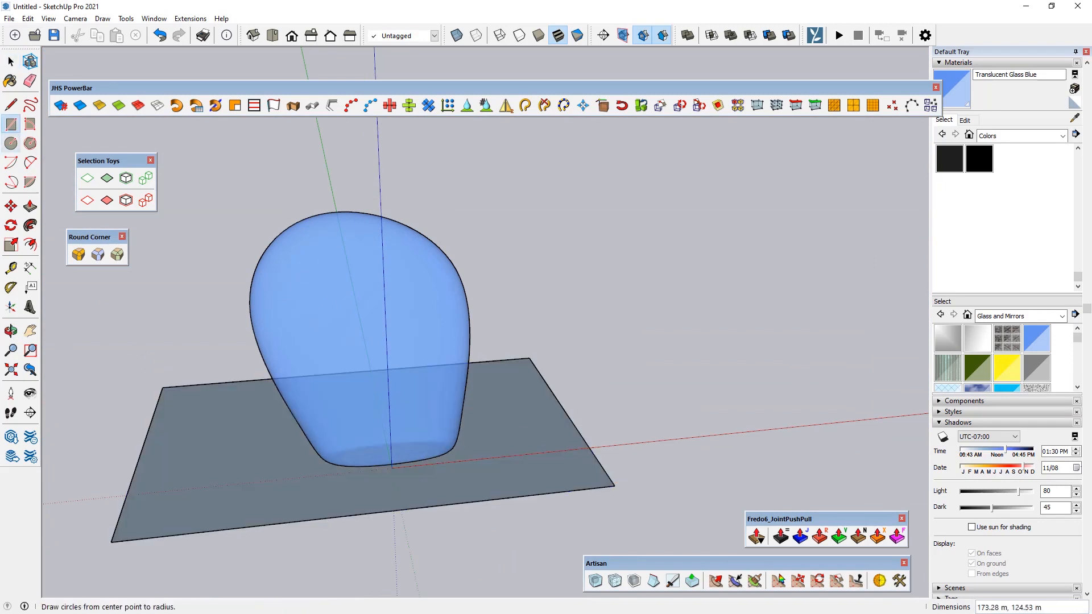
- Copy the ground rectangle vertically to the tower's top, divide the distance by 20 for evenly spaced floor planes, and clear the selection
left_click(10, 61)
left_click(202, 405)
left_click(11, 205)
left_click(232, 472)
key("ctrl")
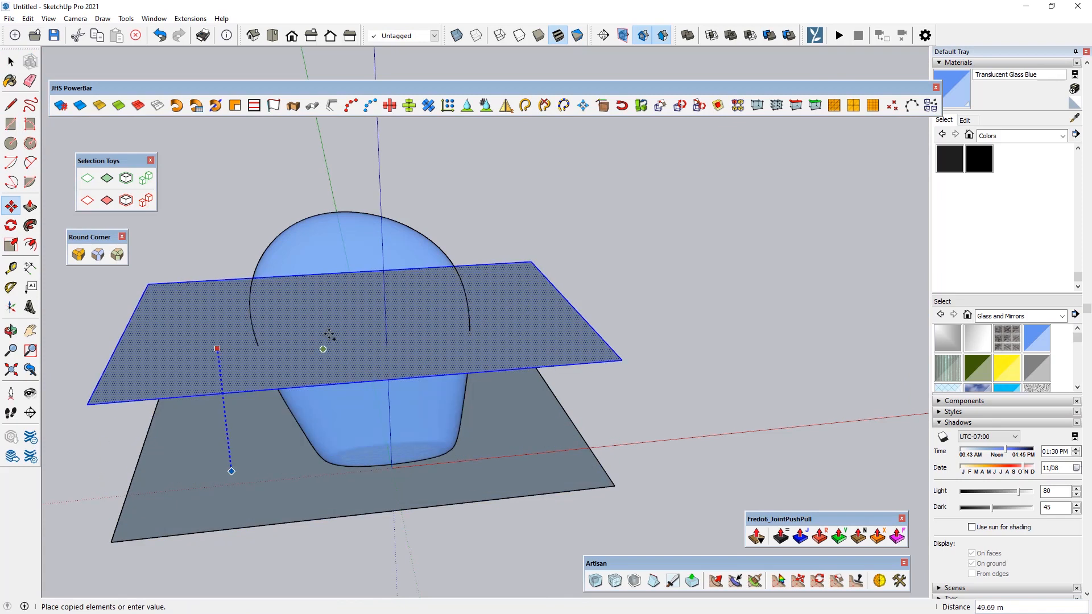
middle_click_drag(345, 263, 322, 199)
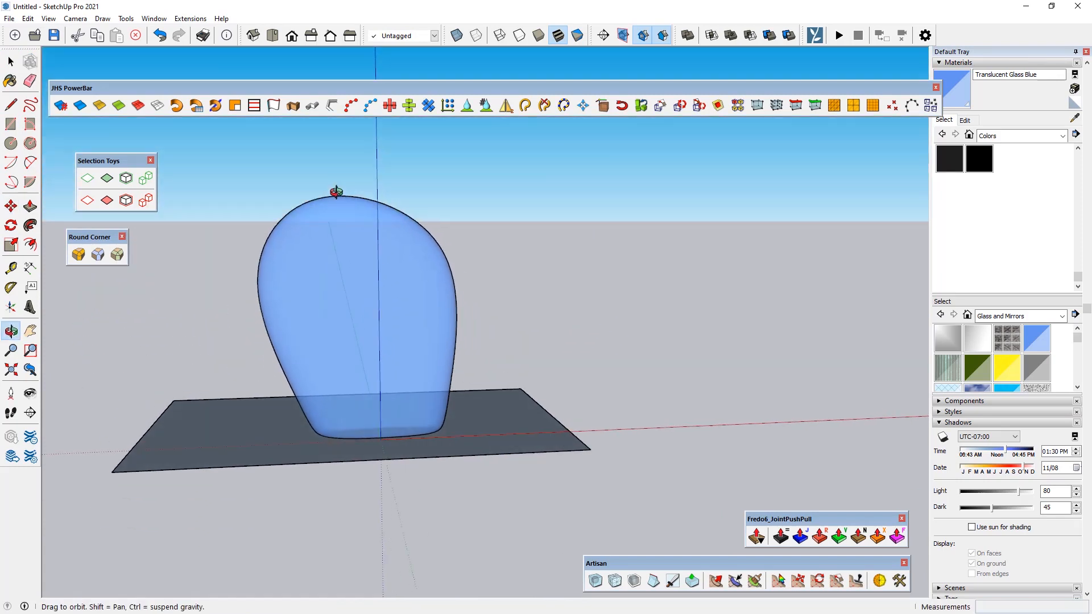
type("/20")
key("Return")
middle_click_drag(286, 408, 296, 428)
key("ctrl+t")
- Unlock the tower body, select it with all floor planes, intersect faces with the selection, and deselect everything
middle_click_drag(341, 500, 257, 366)
left_click_drag(260, 357, 339, 439)
middle_click_drag(339, 438, 336, 443)
middle_click_drag(246, 412, 452, 507)
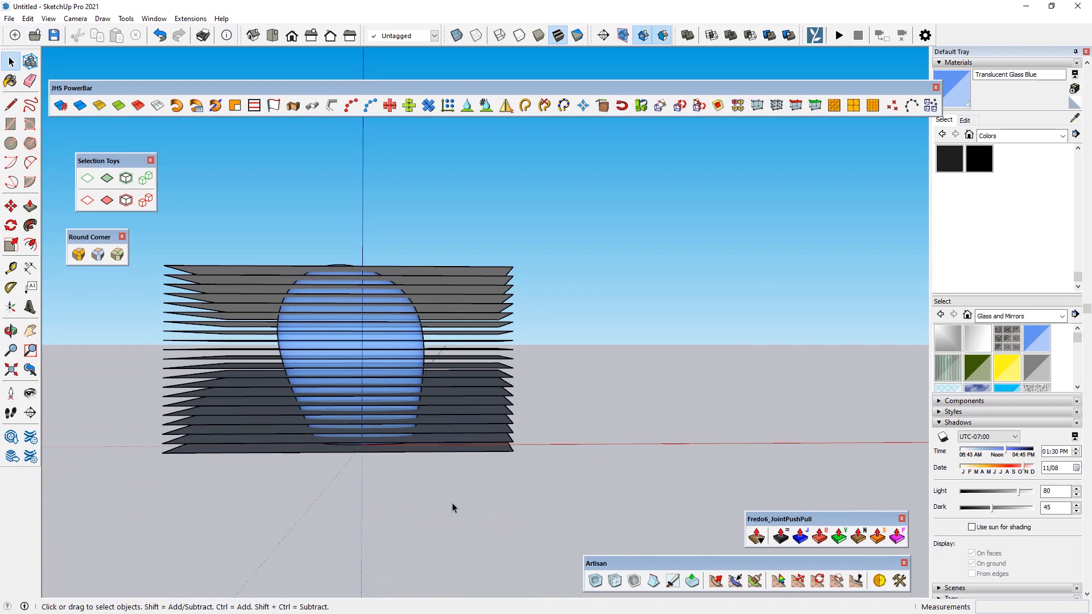
right_click(409, 343)
left_click(449, 190)
left_click_drag(204, 266, 145, 226)
right_click(340, 315)
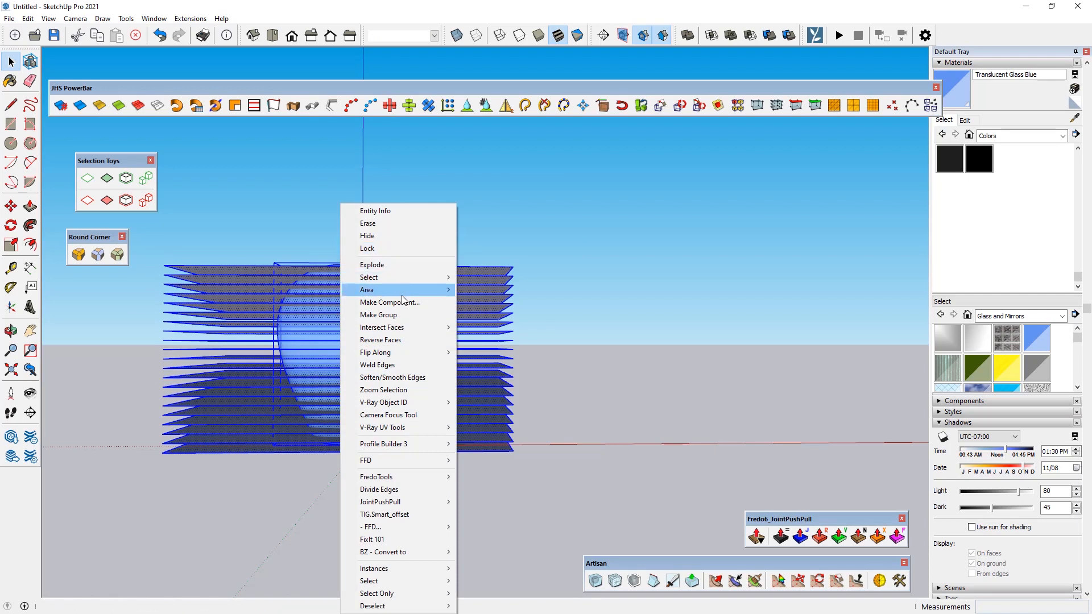
mouse_move(409, 328)
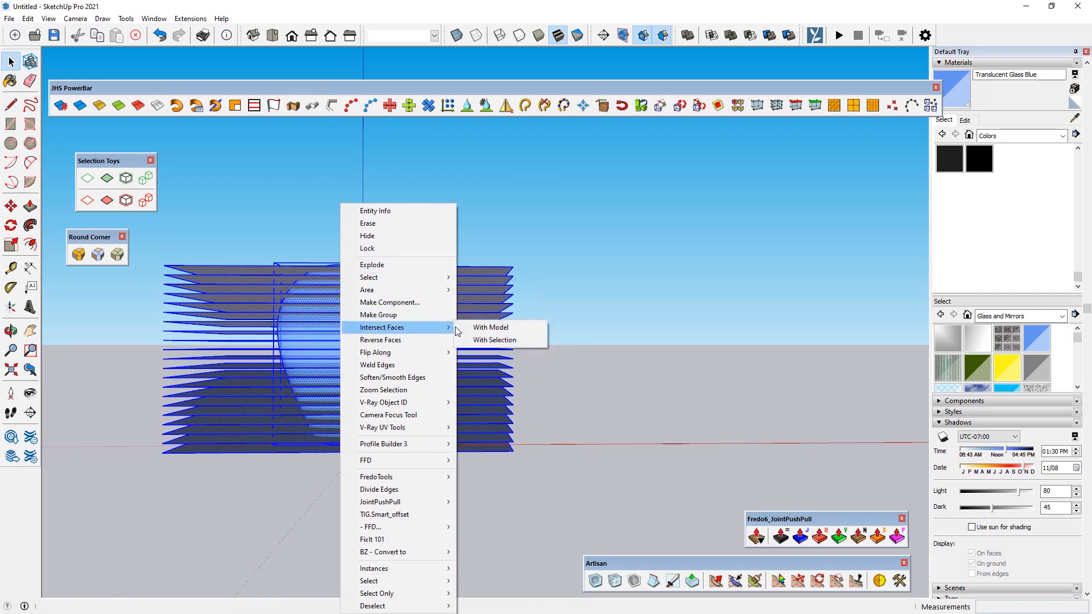
left_click(495, 340)
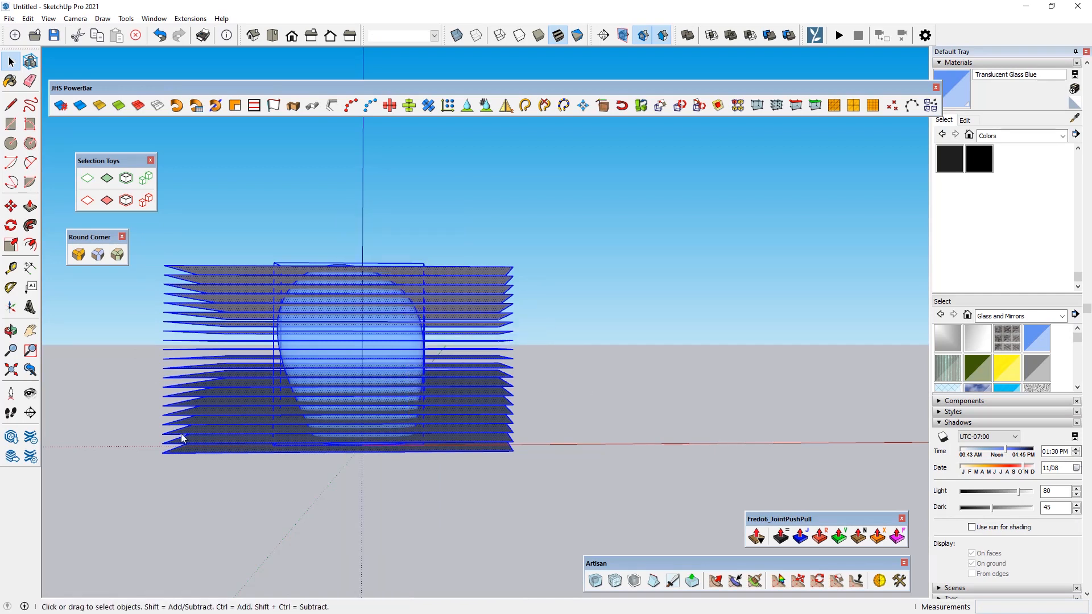
left_click(224, 533)
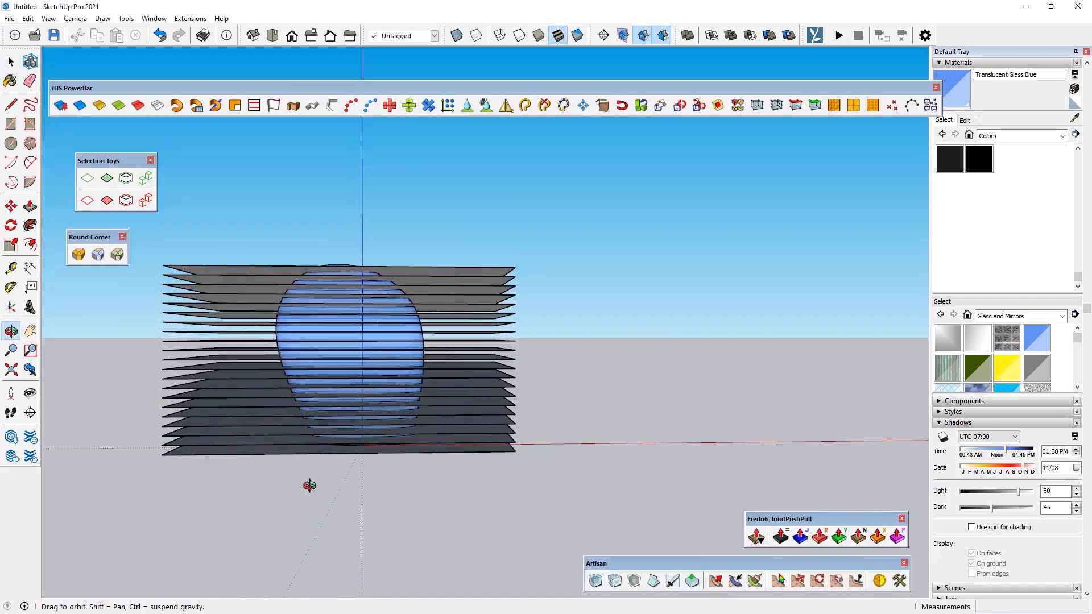
- Delete the parts of the floor planes that lie outside the tower body, including the leftover edges beside it
middle_click_drag(307, 485, 261, 514)
left_click_drag(159, 247, 160, 247)
key("Delete")
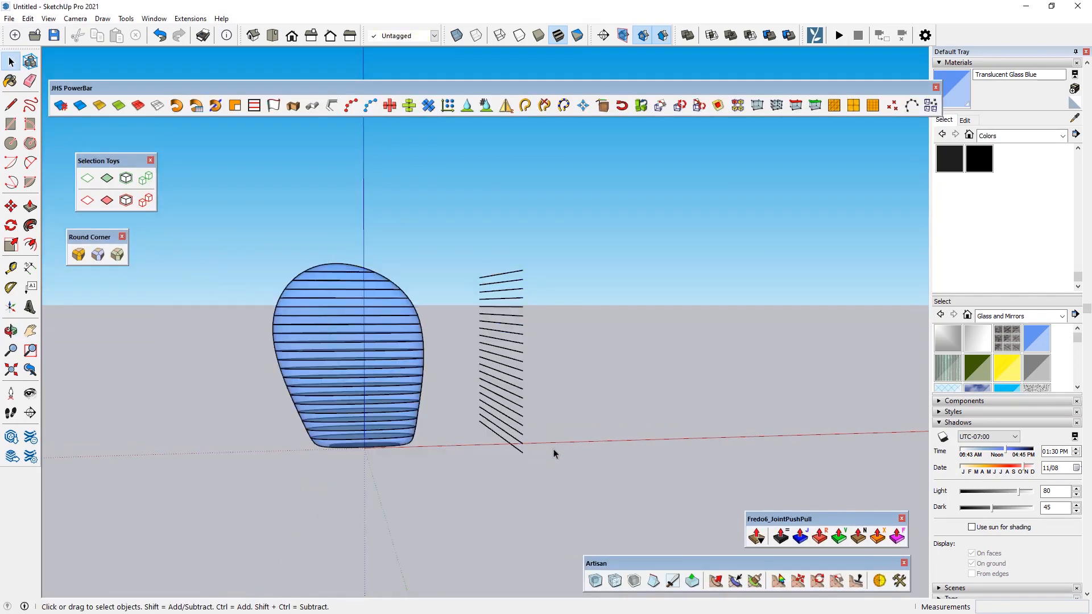
left_click_drag(461, 239, 461, 239)
key("Delete")
middle_click_drag(461, 240, 449, 291)
scroll(322, 288, "up", 3)
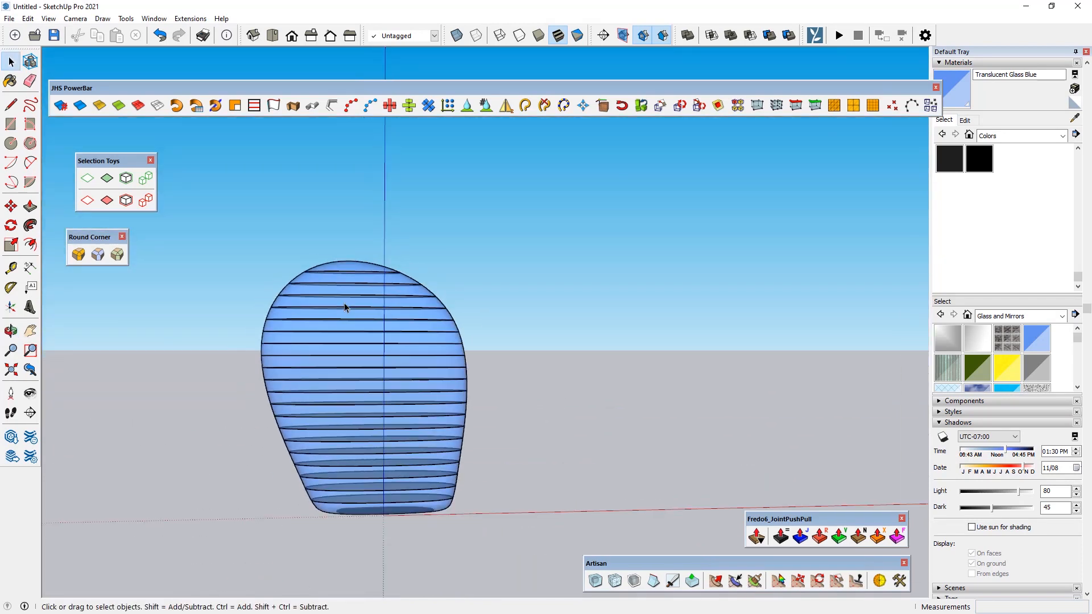
- Select the whole tower and reduce the selection to only the floor slice faces
left_click_drag(242, 200, 242, 200)
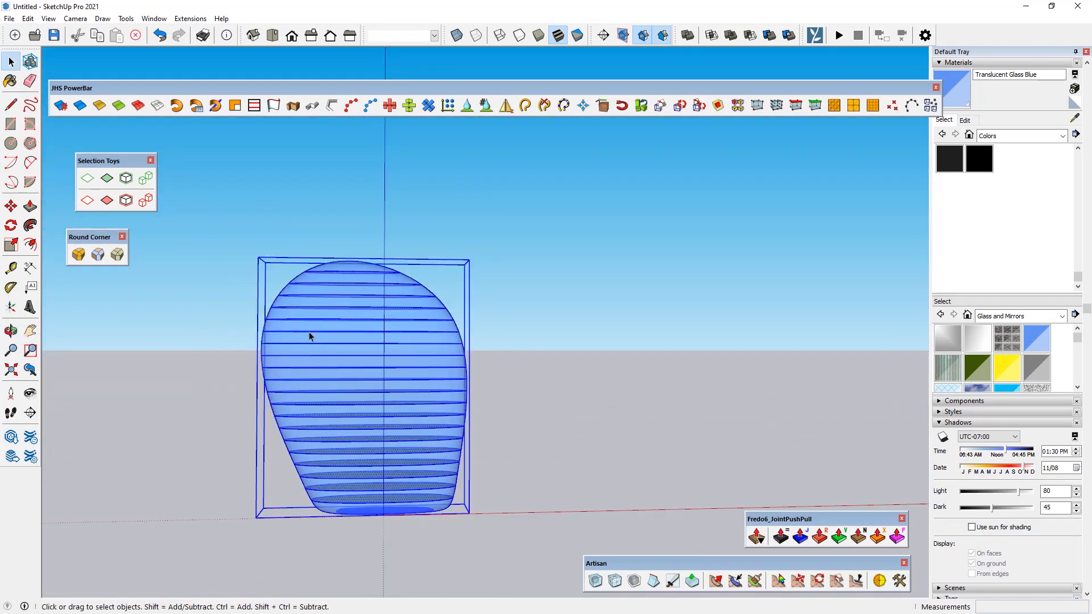
left_click(107, 179)
middle_click_drag(198, 256, 319, 368)
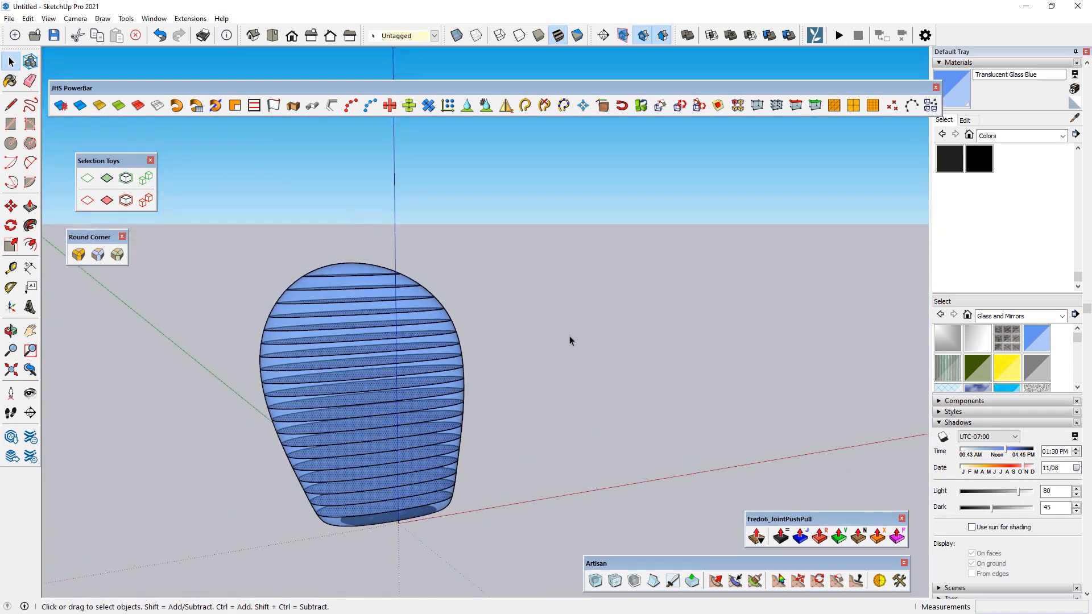
left_click(819, 537)
scroll(316, 330, "up", 10)
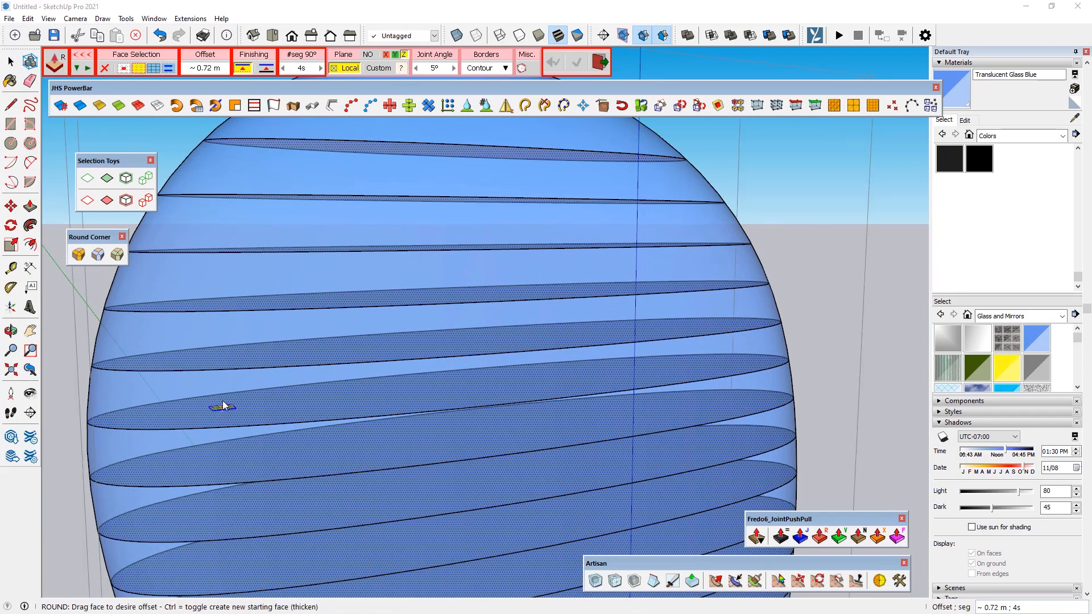
key("space")
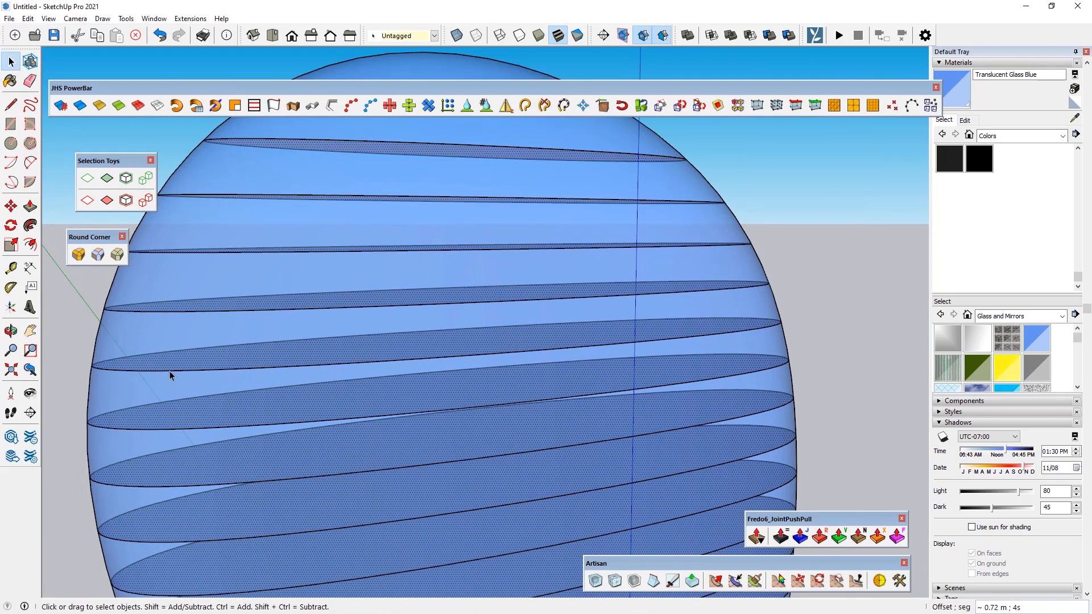
- Thicken all selected floor slices downward by about 0.73 m with Round Push Pull and accept the geometry merge warnings
scroll(107, 352, "down", 3)
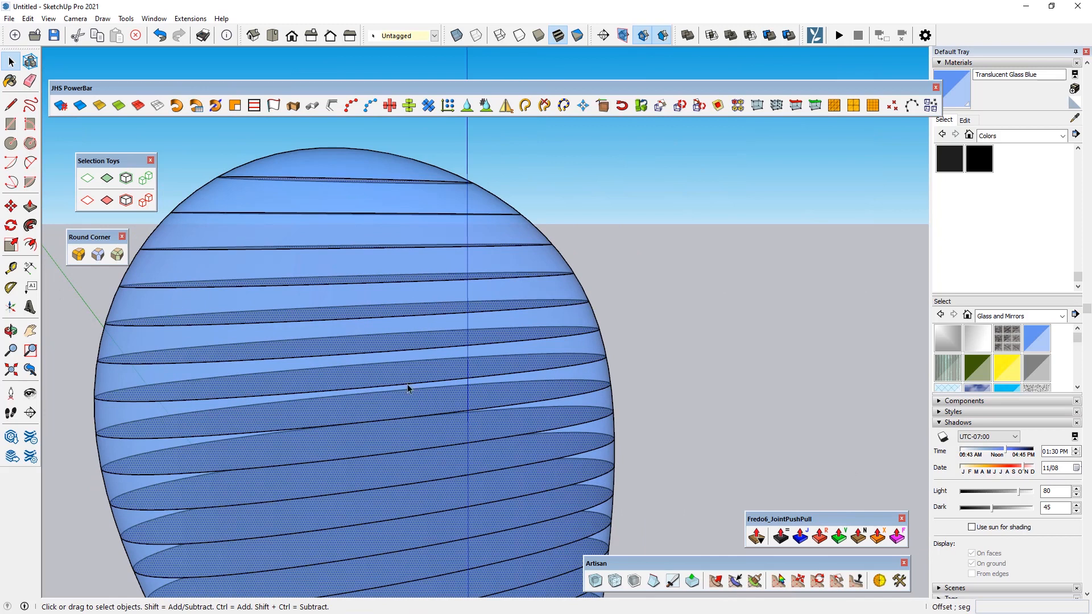
left_click(820, 537)
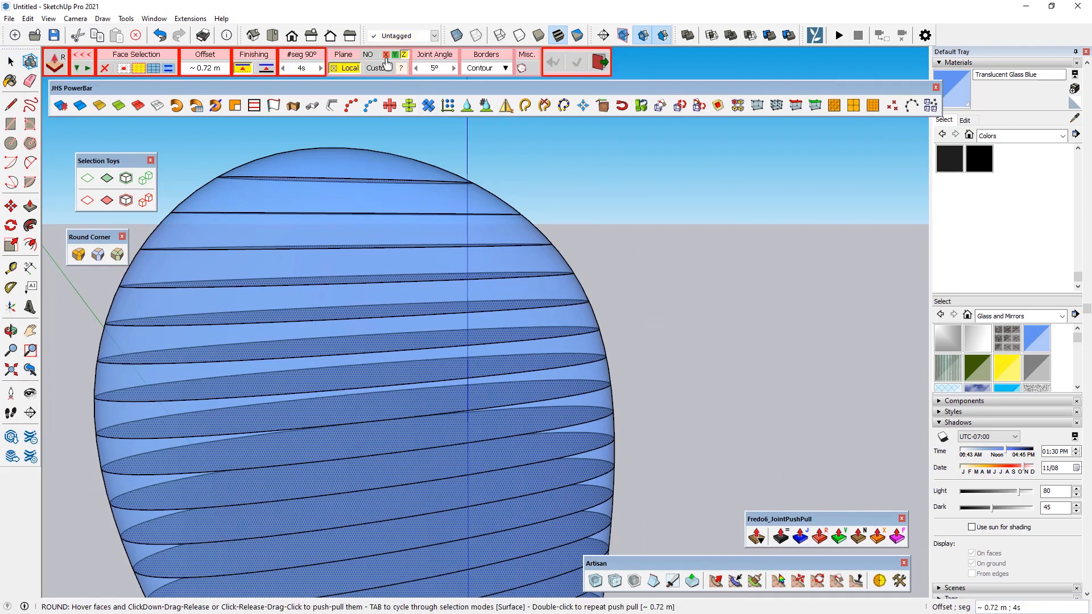
left_click(233, 353)
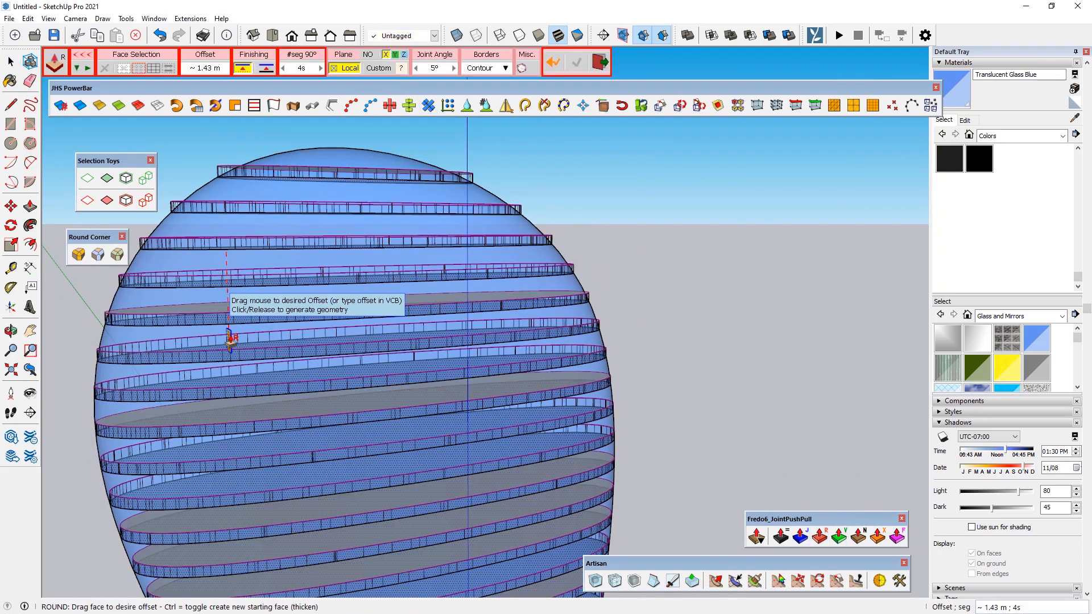
scroll(229, 346, "up", 2)
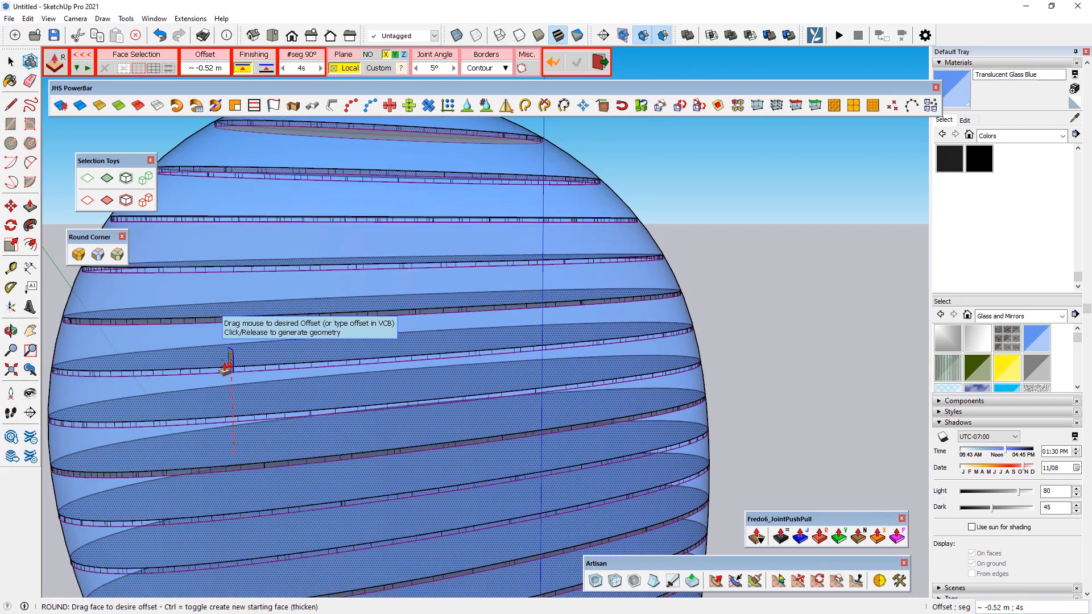
left_click(227, 363)
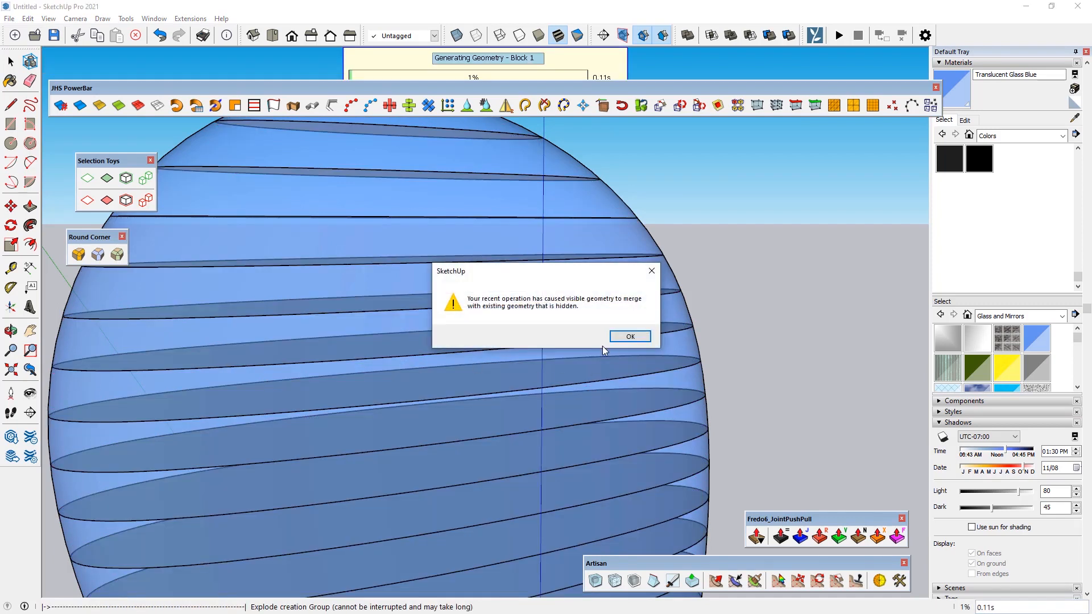
left_click(631, 338)
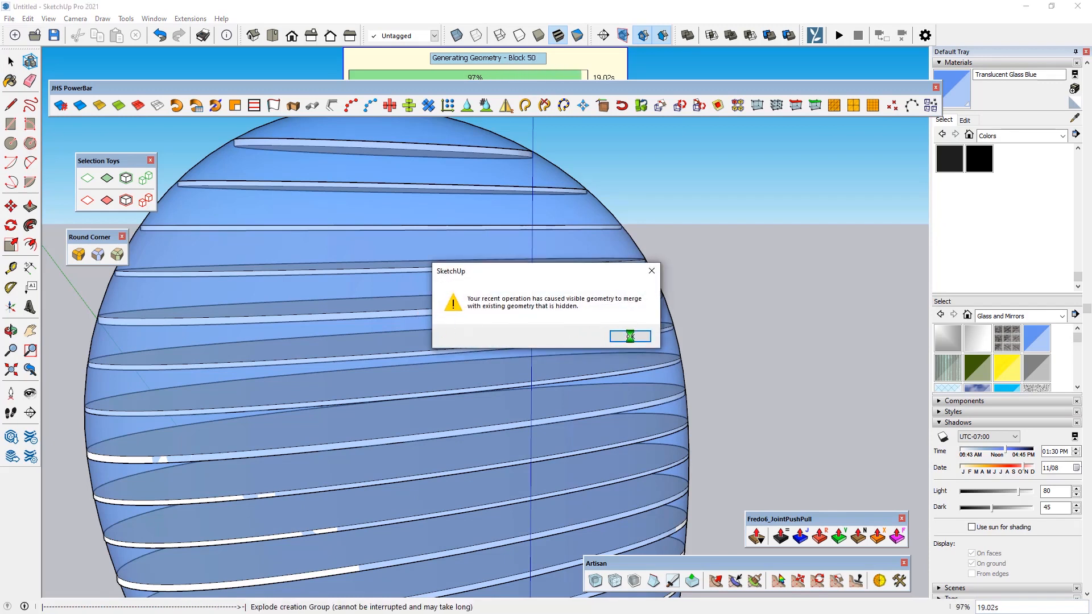
left_click(629, 337)
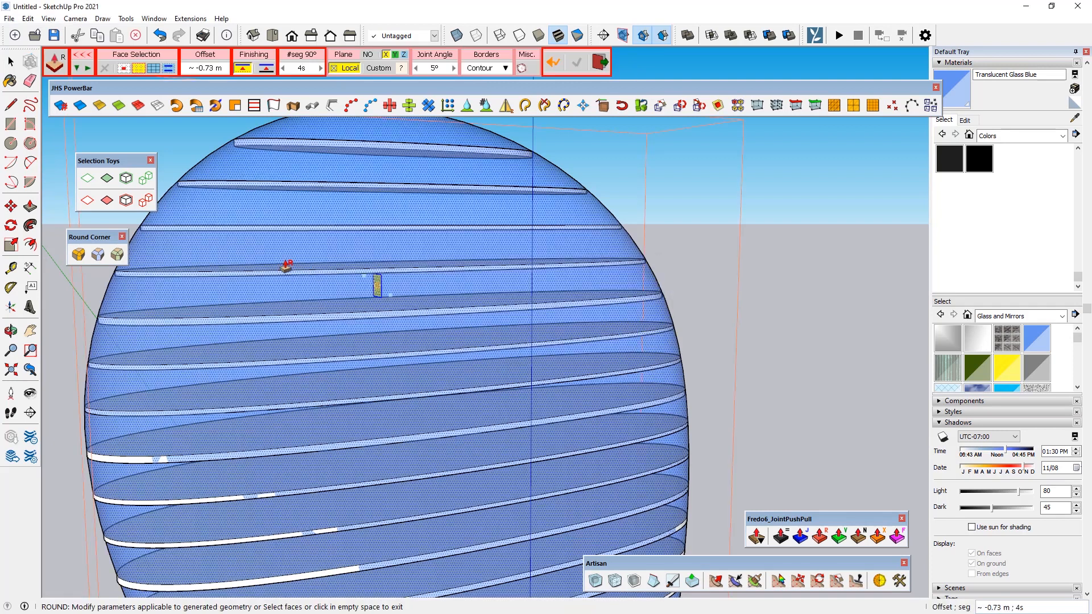
- Exit the push-pull tool and delete the stray geometry generated at the tower's base
scroll(285, 229, "down", 3)
middle_click_drag(349, 348, 255, 296)
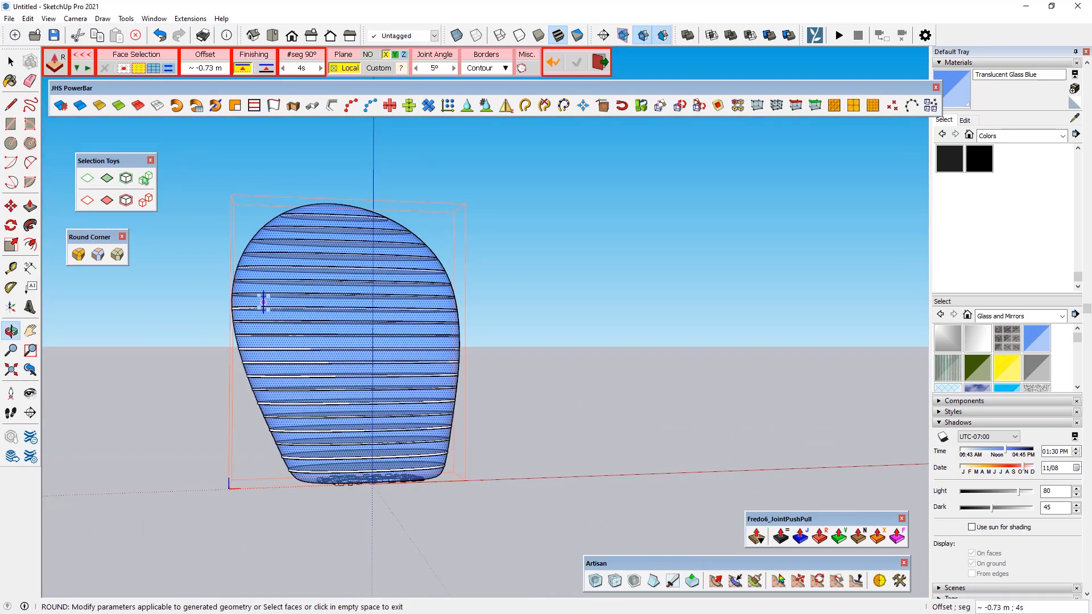
left_click(10, 62)
scroll(359, 505, "up", 6)
middle_click_drag(413, 462, 334, 463)
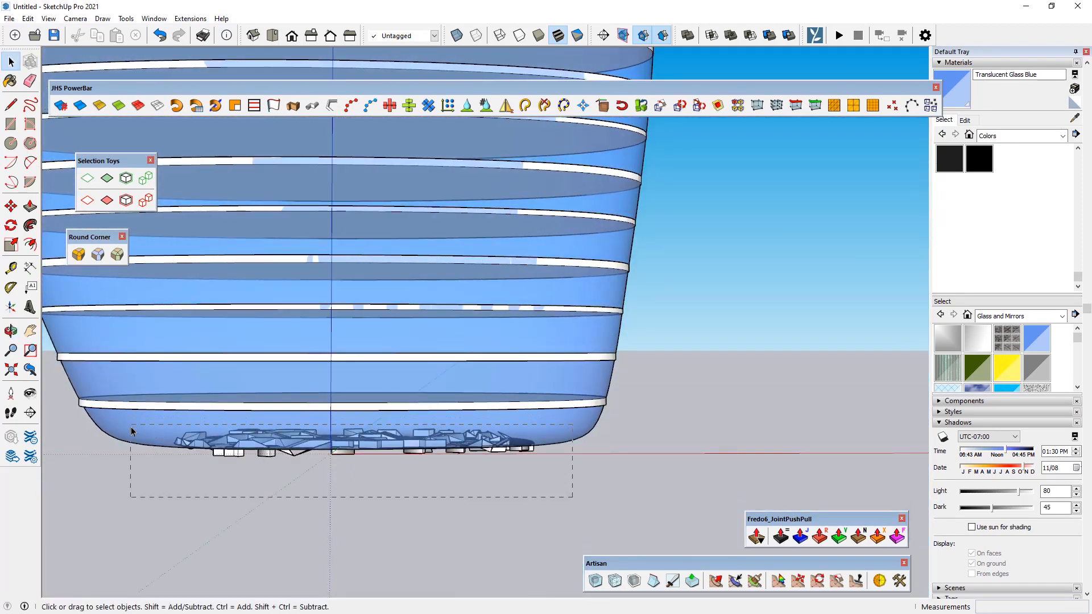
left_click_drag(132, 430, 131, 428)
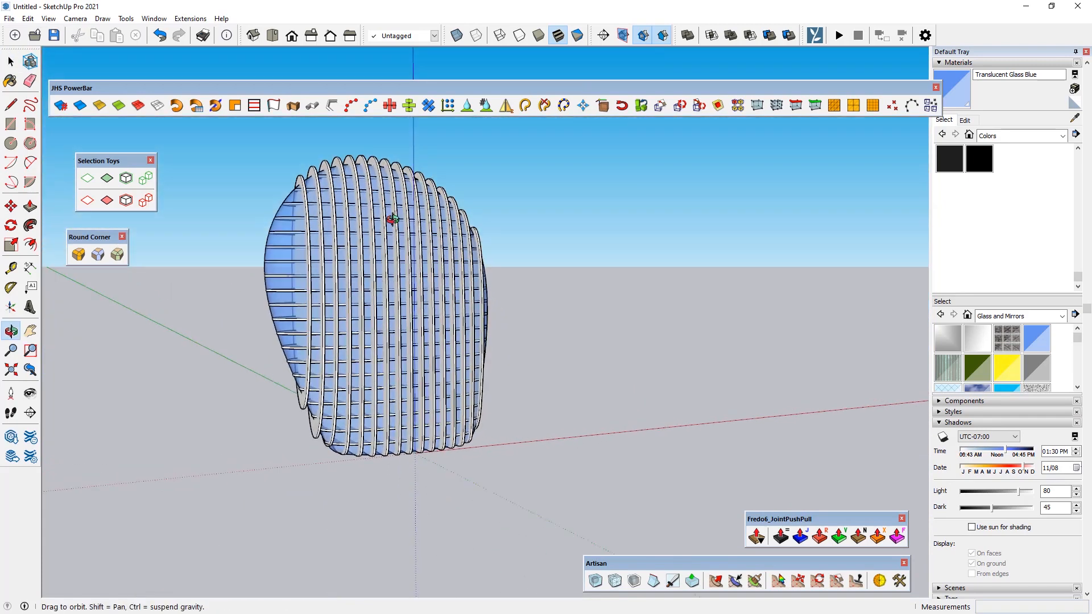
- Examine how the floor slices sit against the vertical ribs and the glass body around the tower
middle_click_drag(390, 220, 266, 261)
scroll(266, 261, "up", 4)
middle_click_drag(291, 301, 286, 328)
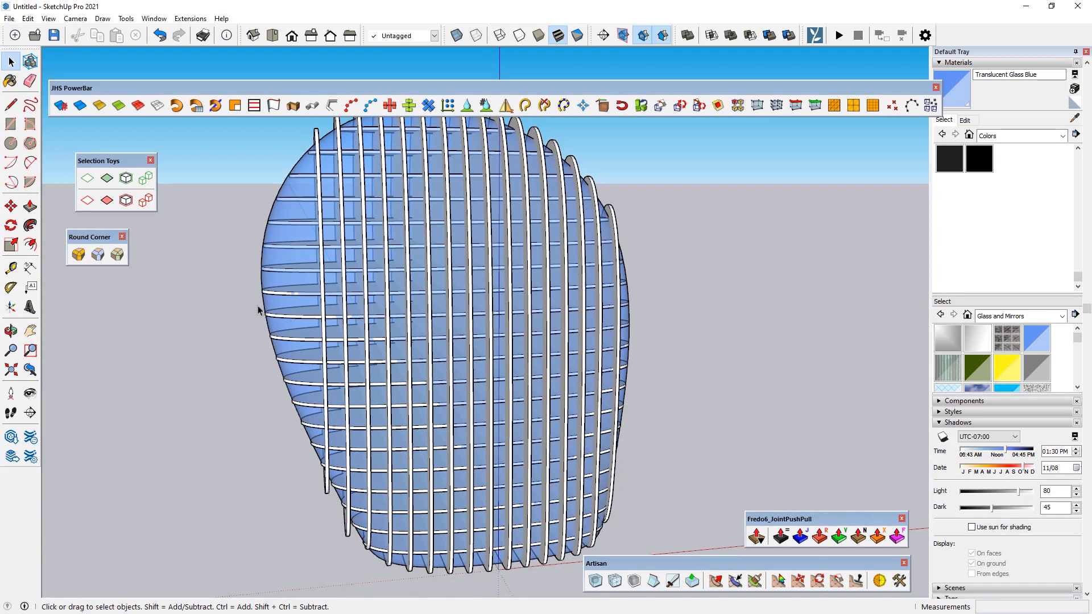
middle_click_drag(258, 310, 320, 333)
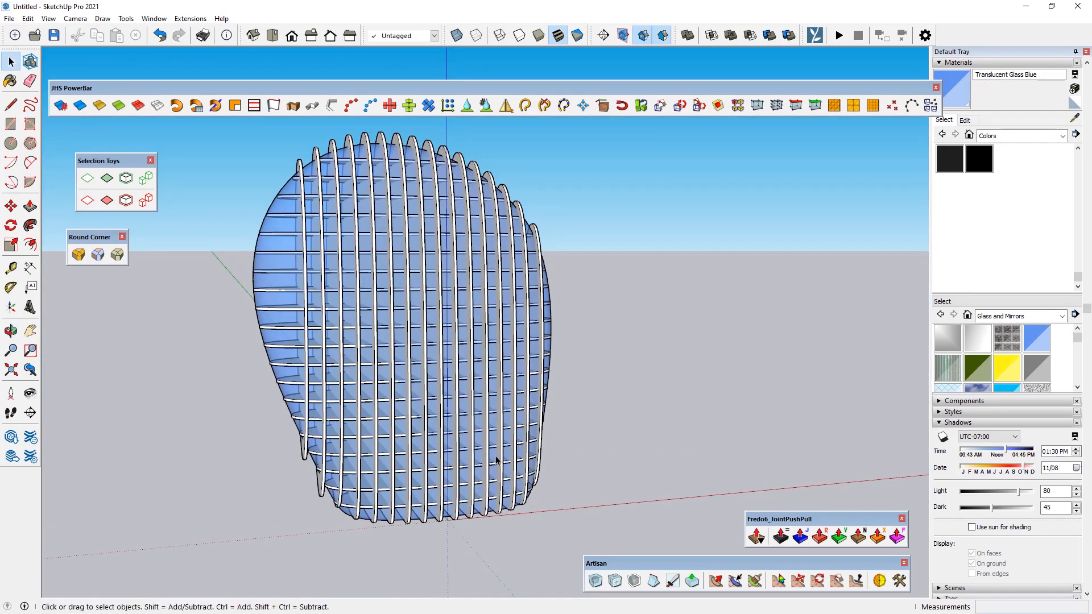
left_click_drag(211, 132, 212, 132)
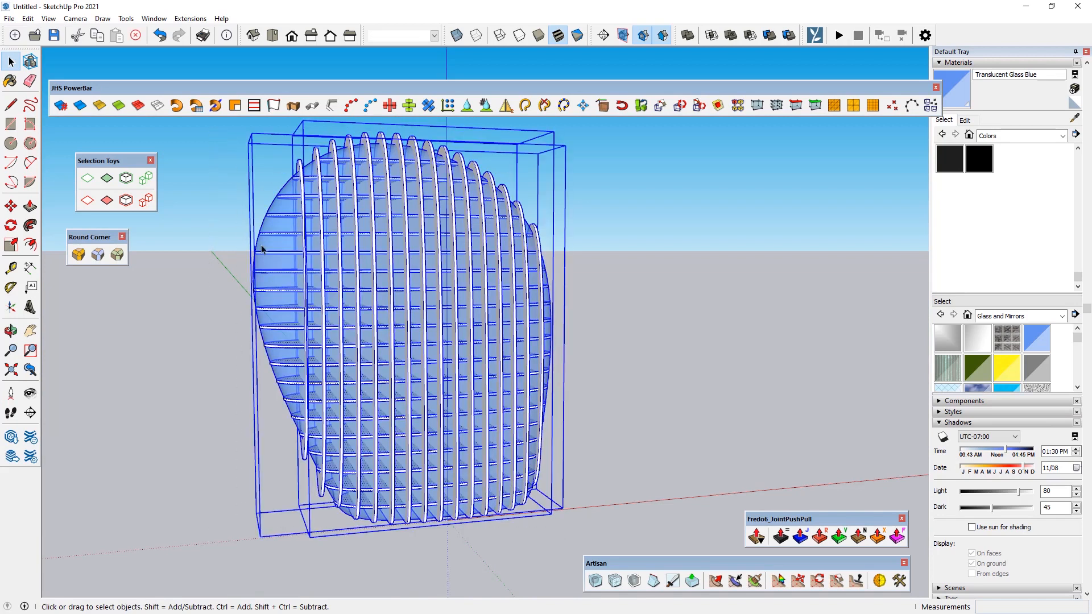
middle_click_drag(261, 244, 190, 348)
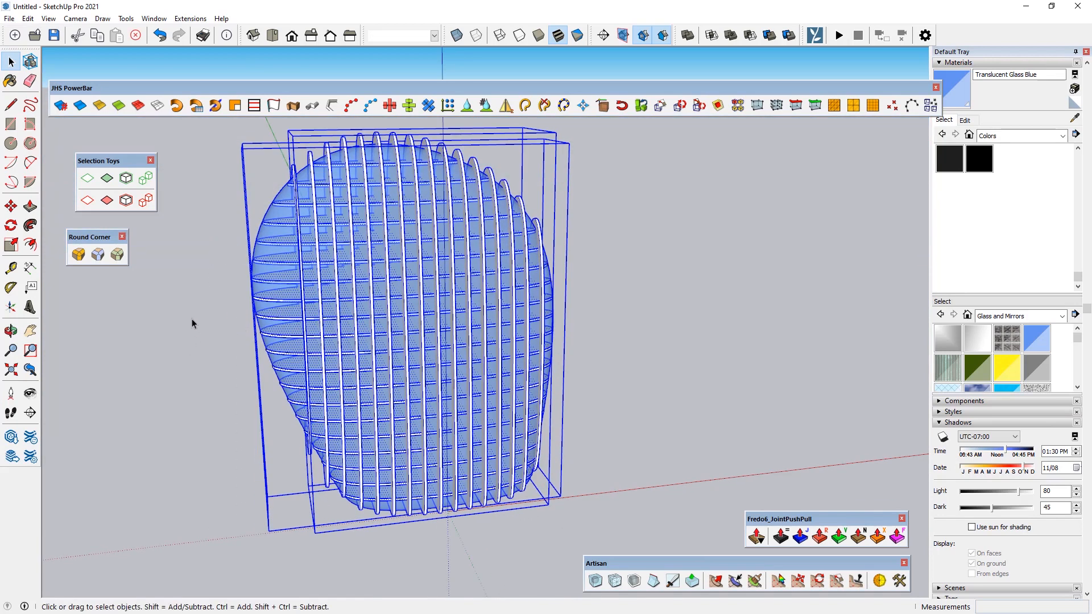
left_click(192, 333)
- Scale the floor slices uniformly about their centre to 0.98 so they fit inside the glass body
middle_click_drag(193, 332, 455, 425)
left_click_drag(518, 494, 311, 210)
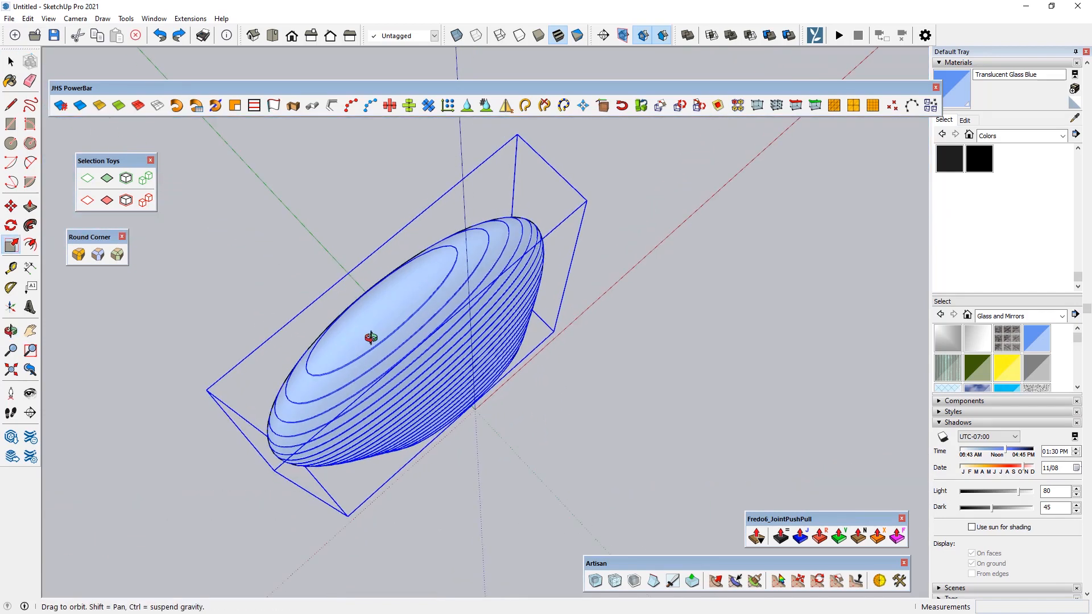
middle_click_drag(370, 339, 288, 353)
middle_click_drag(436, 410, 347, 341)
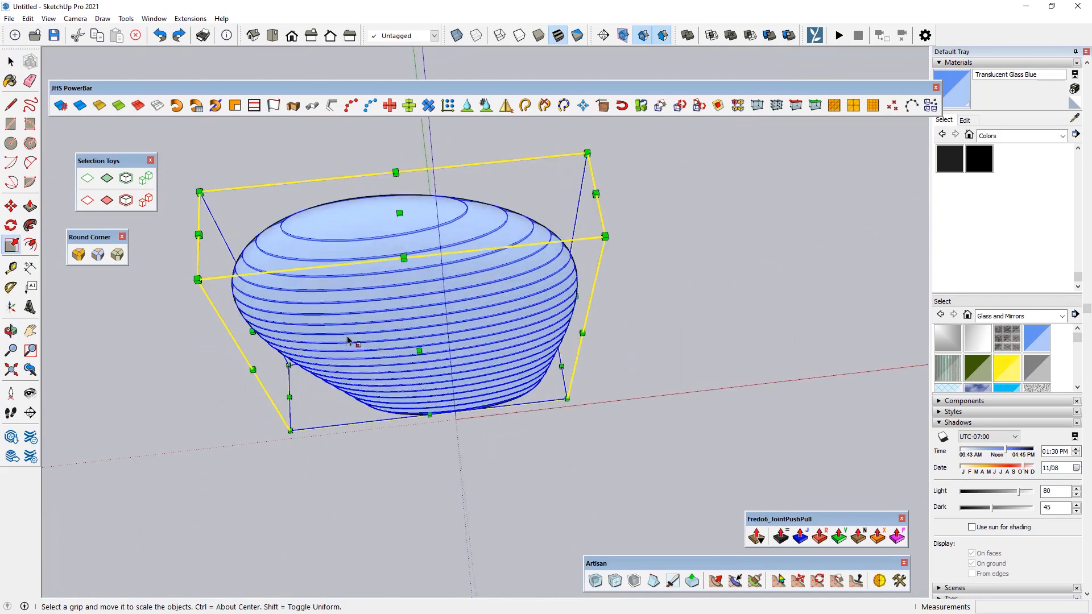
left_click(588, 154)
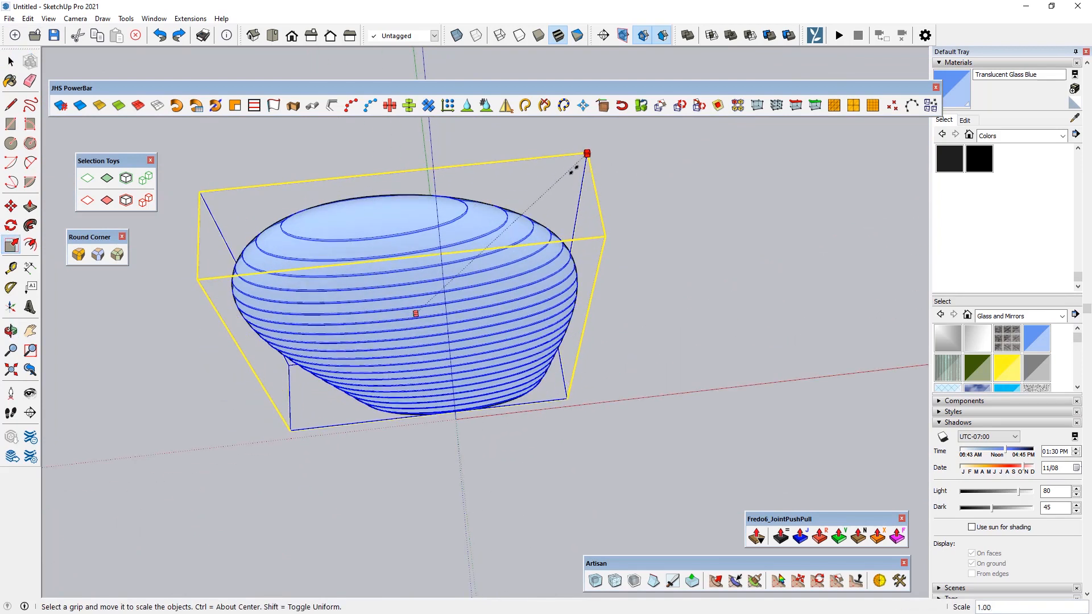
left_click(584, 158)
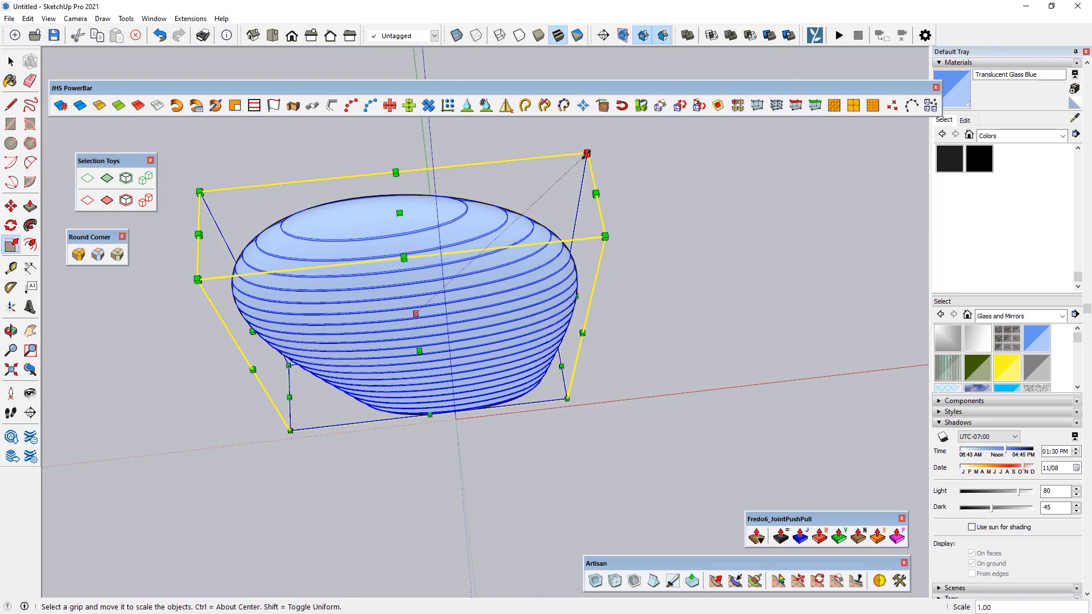
left_click(588, 154)
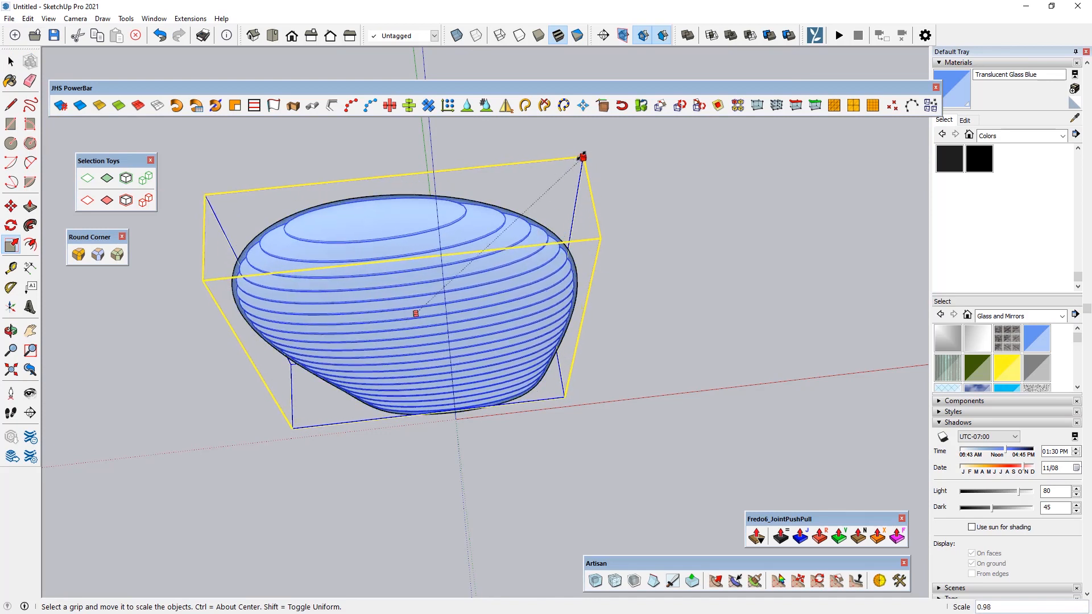
middle_click_drag(583, 157, 421, 213)
mouse_move(421, 437)
middle_mouse_down()
mouse_move(360, 305)
mouse_move(380, 261)
mouse_move(475, 373)
mouse_move(431, 435)
middle_mouse_up()
scroll(399, 348, "down", 2)
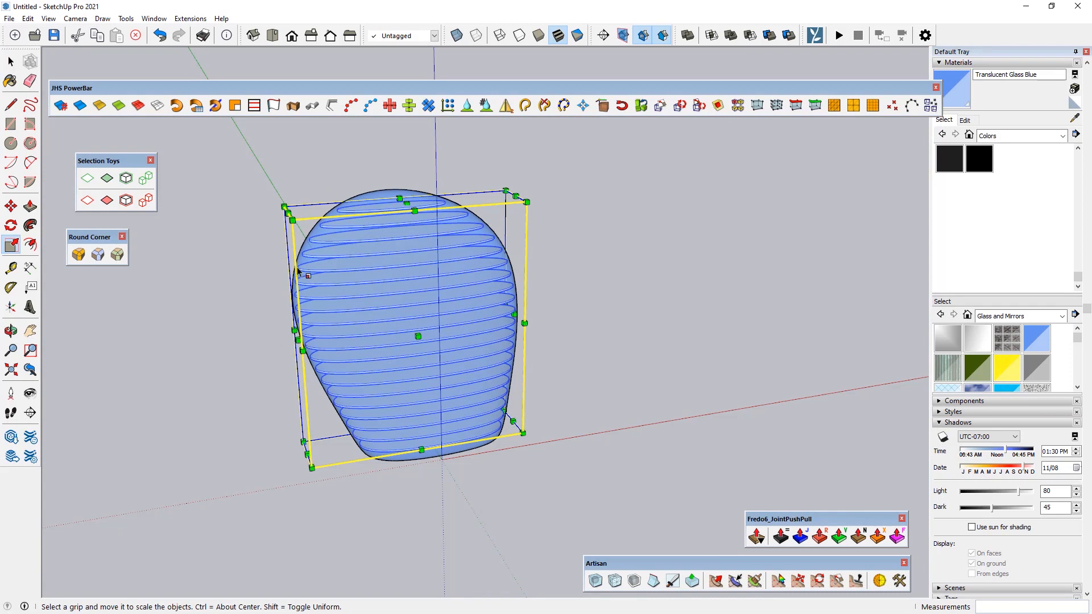
- Unhide all hidden objects to bring back the vertical ribs around the tower
left_click(10, 61)
left_click(42, 21)
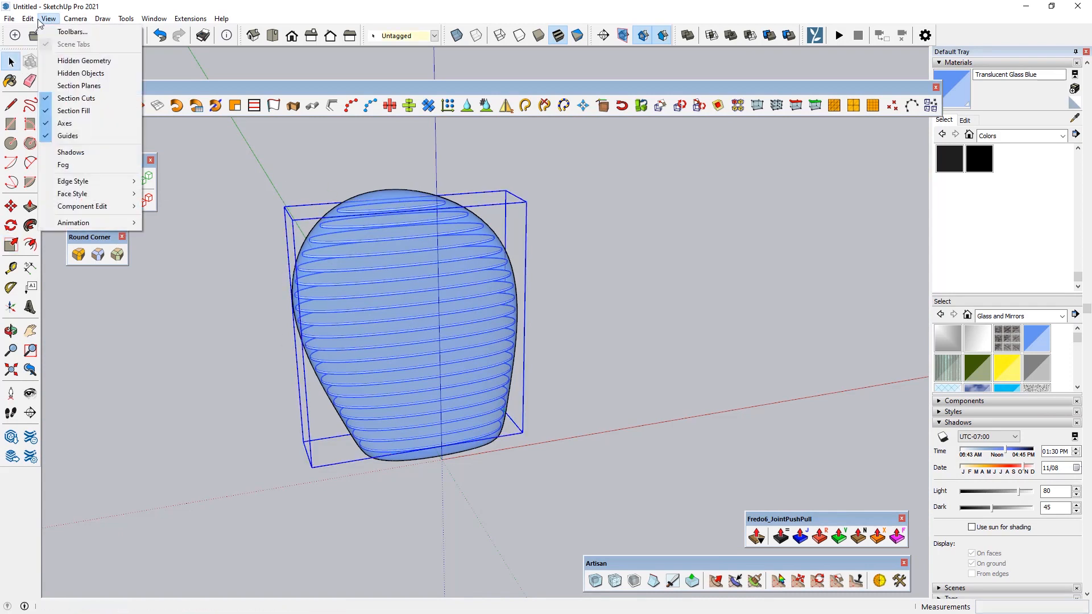
mouse_move(30, 21)
mouse_move(64, 193)
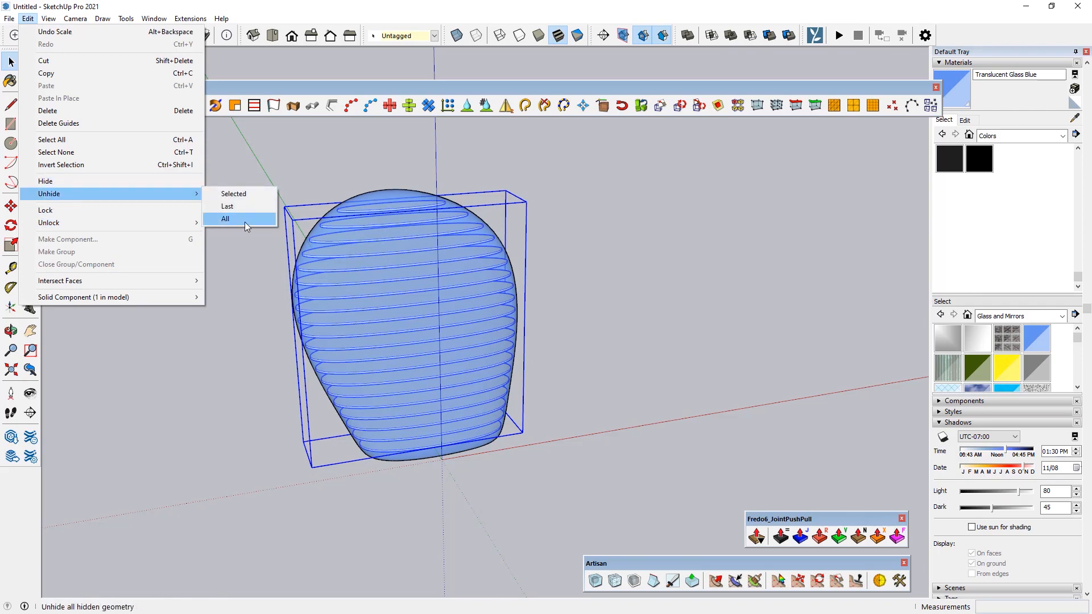
left_click(243, 219)
middle_click_drag(211, 367, 478, 373)
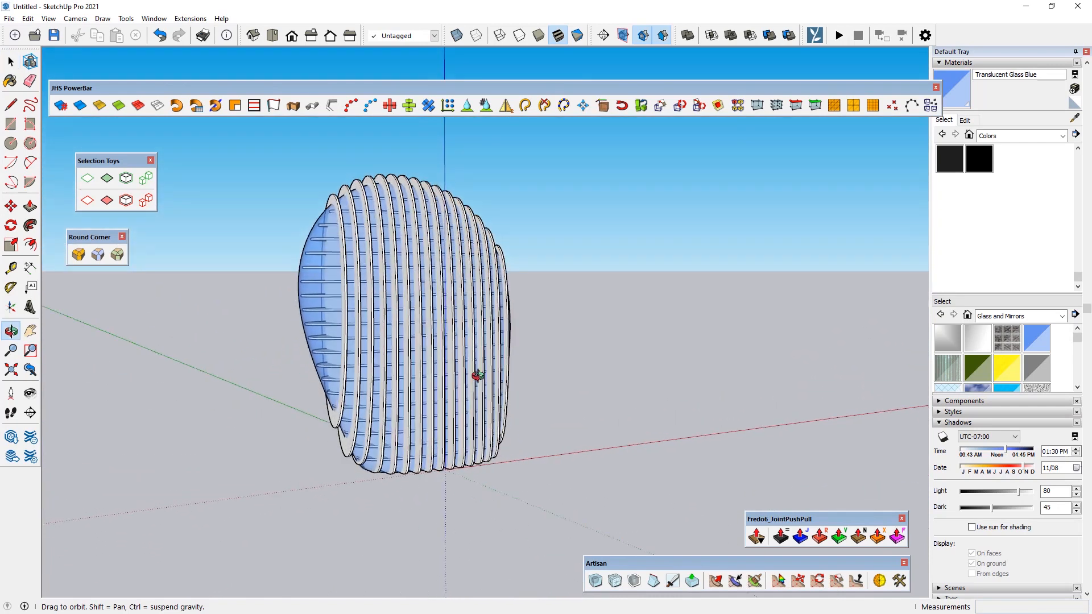
middle_click_drag(298, 311, 371, 349)
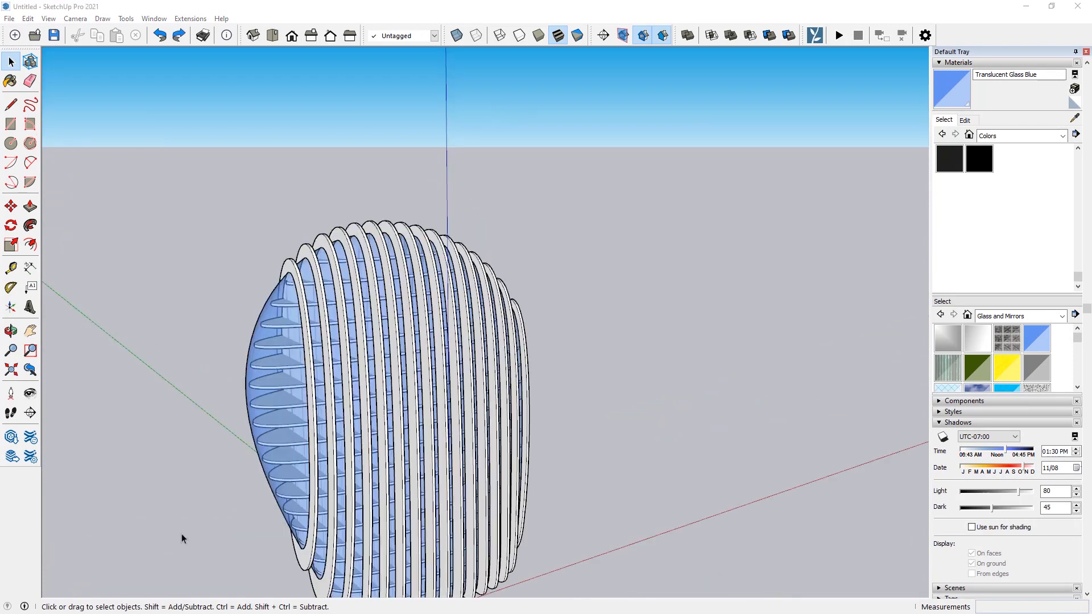
left_click(210, 477)
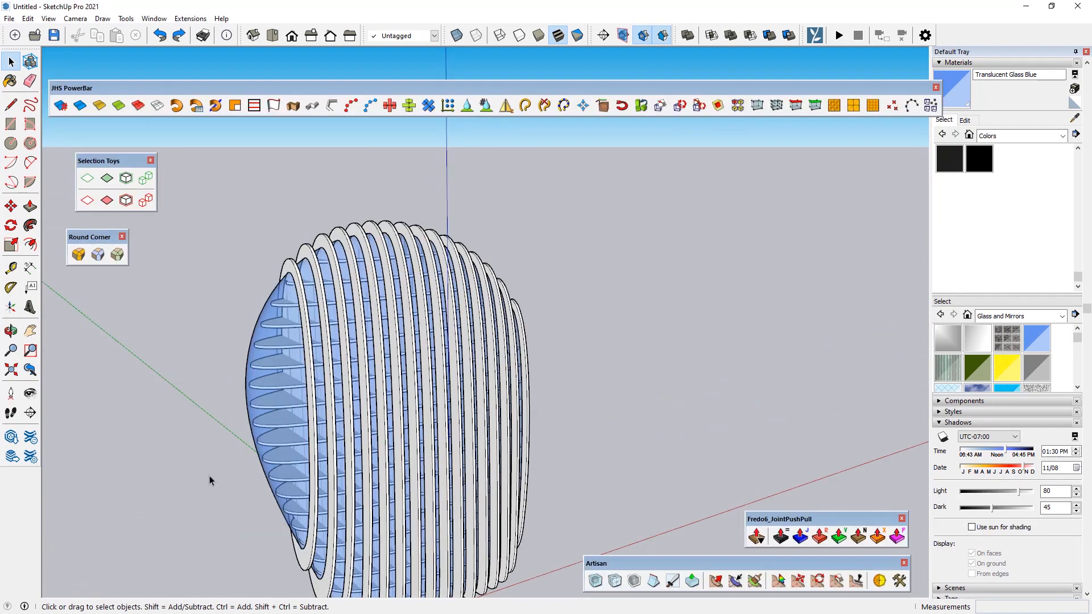
left_click(306, 253)
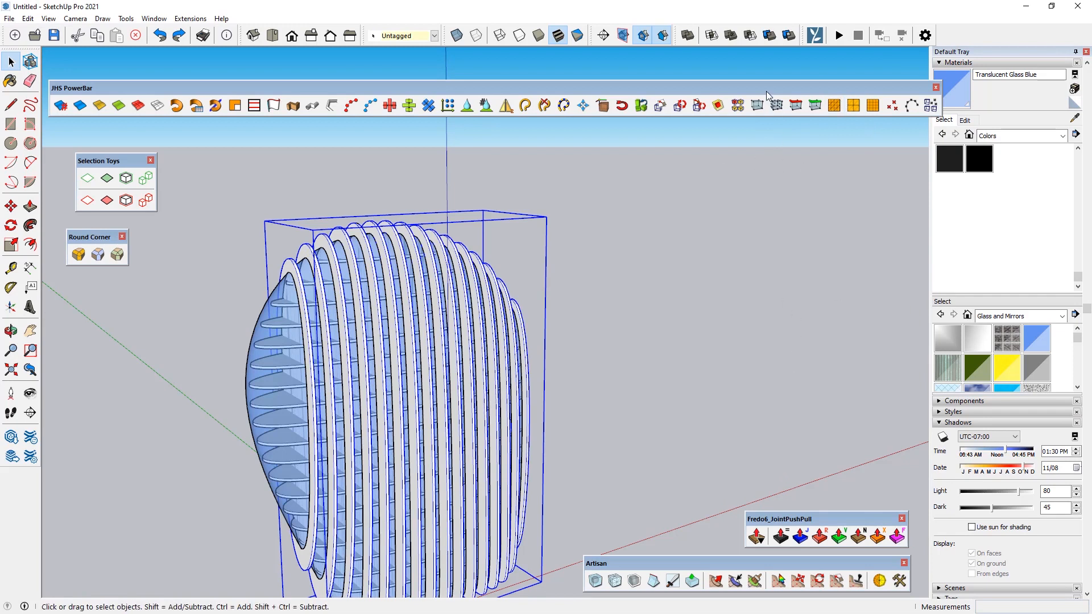
left_click(788, 36)
left_click(585, 338)
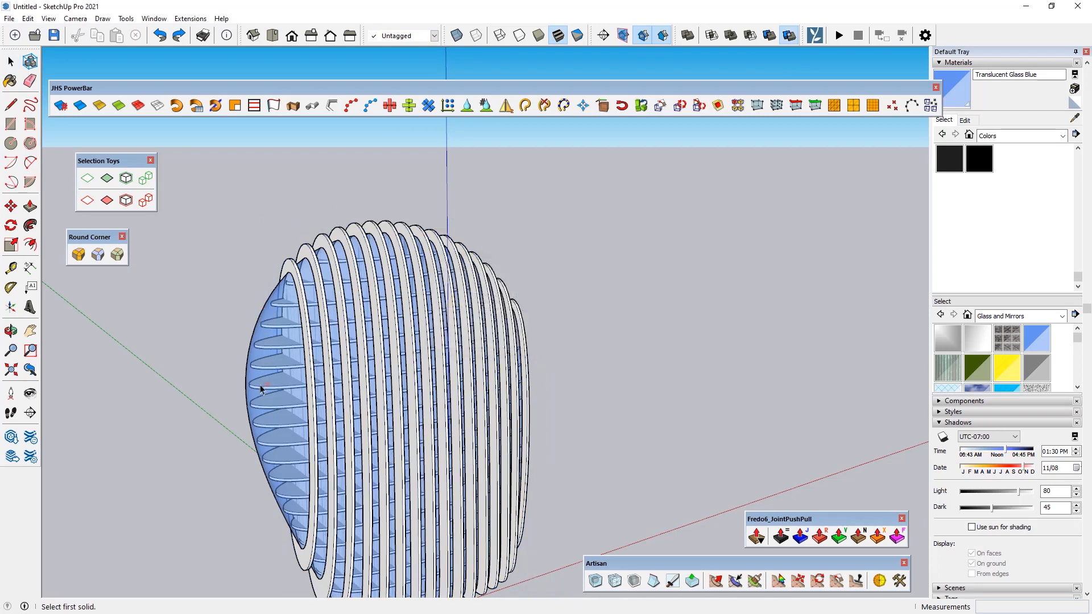
left_click(11, 61)
- Hide the glass tower body and select the vertical rib structure
middle_click_drag(267, 417, 246, 387)
left_click(278, 354)
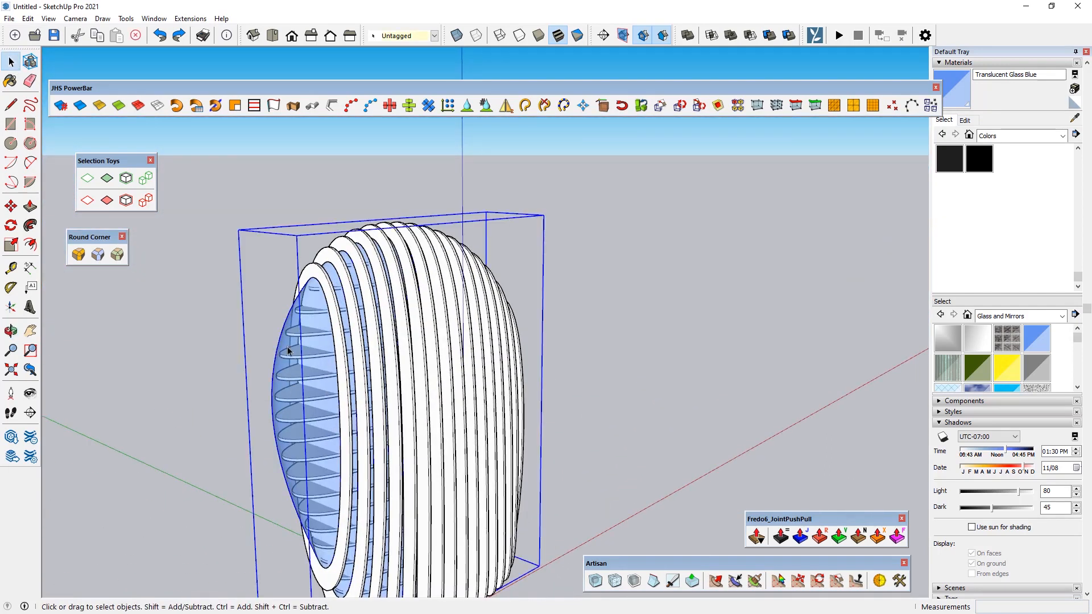
right_click(288, 346)
left_click(340, 251)
middle_click_drag(291, 310, 434, 281)
left_click(418, 288)
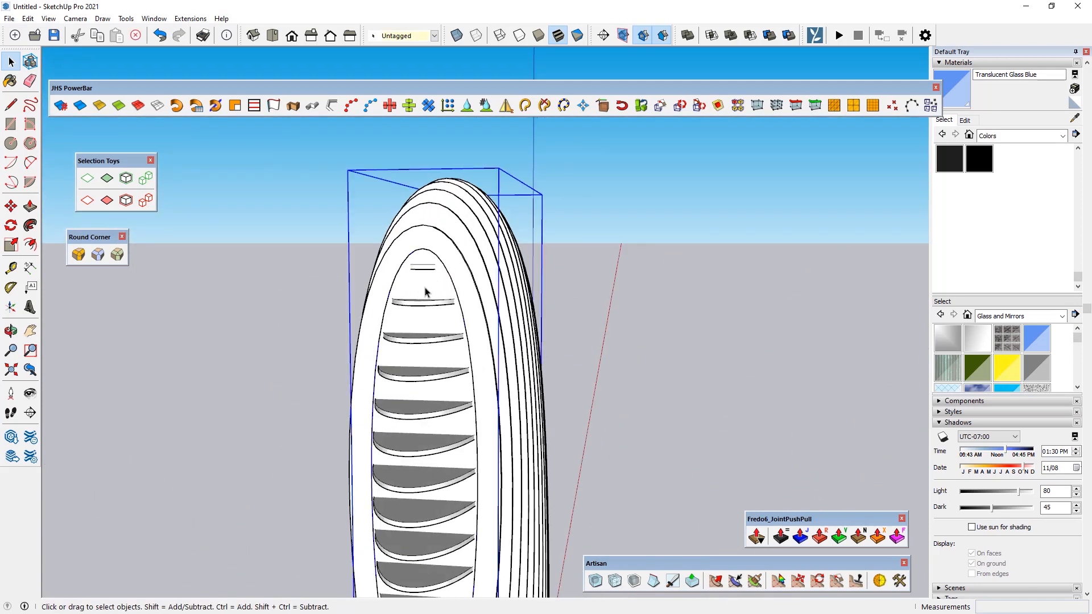
- Unhide all hidden objects to bring the glass body back around the floor slices and vertical ribs
key("o")
left_click_drag(439, 307, 295, 290)
key("space")
middle_click_drag(488, 314, 173, 359)
right_click(196, 305)
key("Escape")
left_click(28, 19)
mouse_move(174, 196)
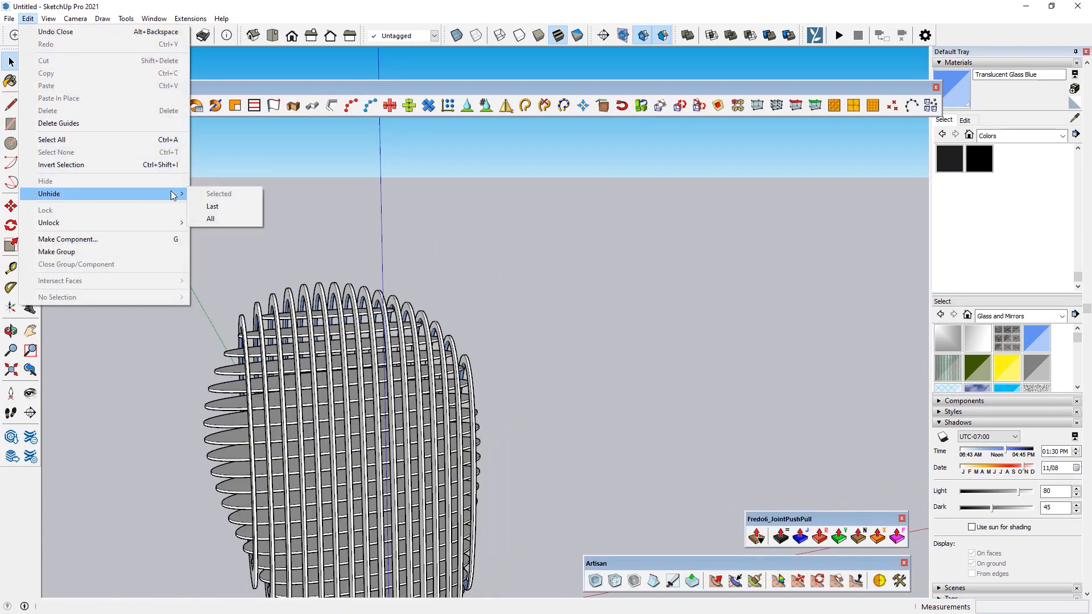
left_click(225, 220)
middle_click_drag(183, 305, 757, 349)
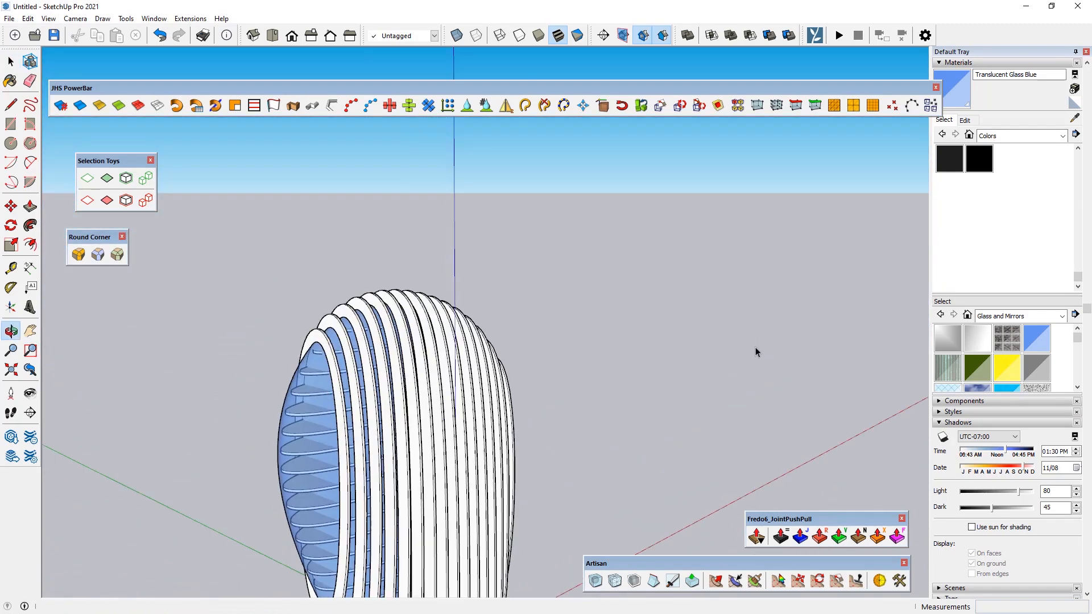
- Open the glass body for editing and delete the untextured face strip behind the outermost rib
scroll(265, 400, "up", 2)
double_click(346, 378)
scroll(397, 343, "up", 5)
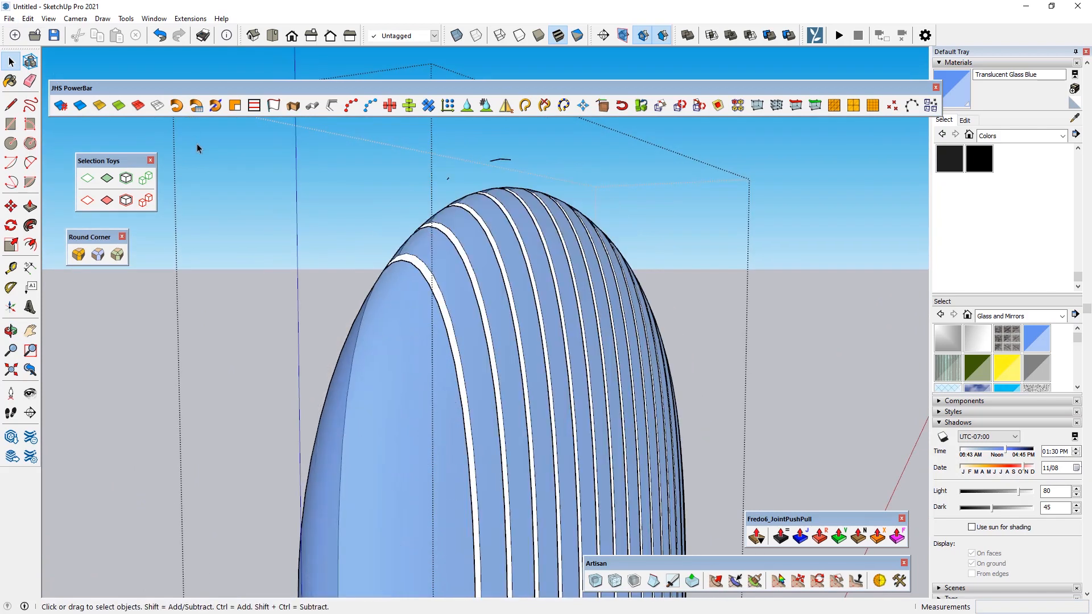
middle_click_drag(513, 228, 453, 285)
scroll(370, 275, "up", 1)
scroll(378, 275, "up", 2)
left_click(380, 287)
key("Delete")
mouse_move(379, 287)
middle_mouse_down()
mouse_move(383, 276)
mouse_move(444, 278)
mouse_move(333, 199)
middle_mouse_up()
scroll(358, 233, "down", 6)
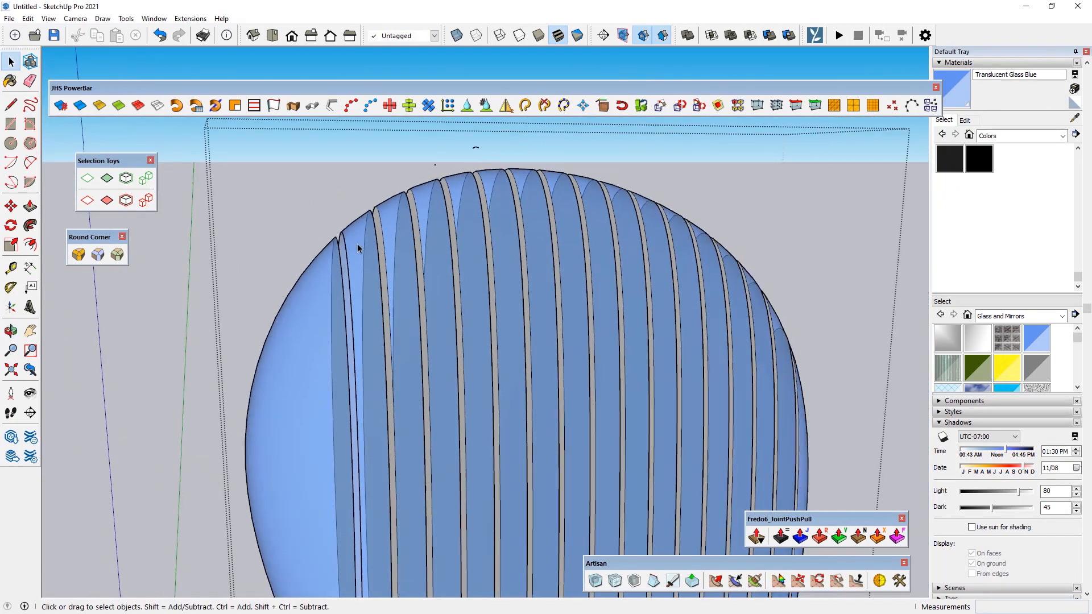
scroll(352, 200, "down", 2)
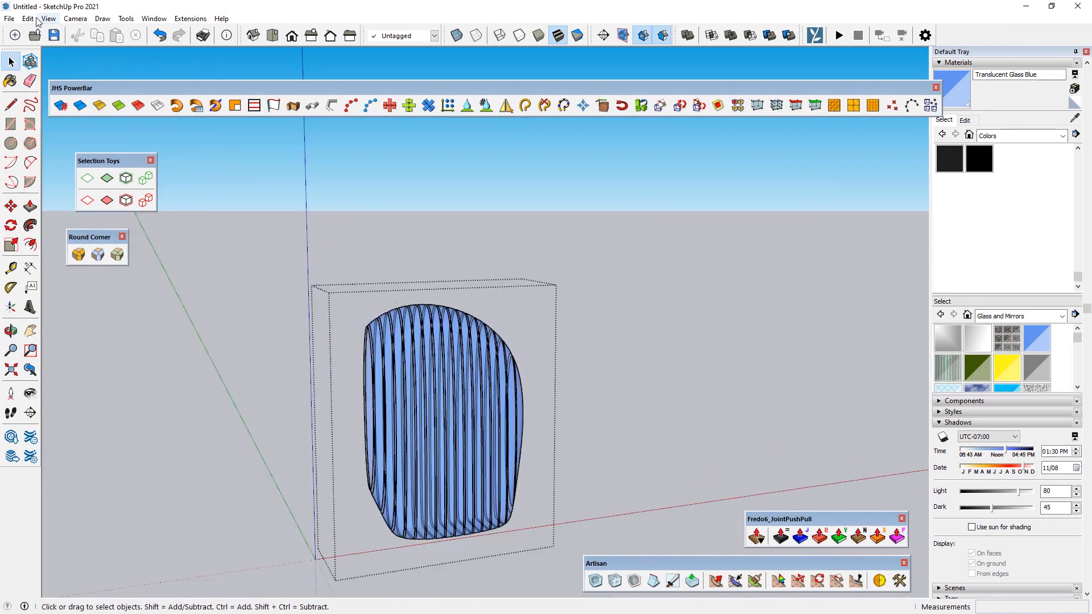
- Unhide all hidden geometry to restore the glass body's end section, and finish editing the glass body
left_click(28, 18)
mouse_move(90, 194)
left_click(211, 207)
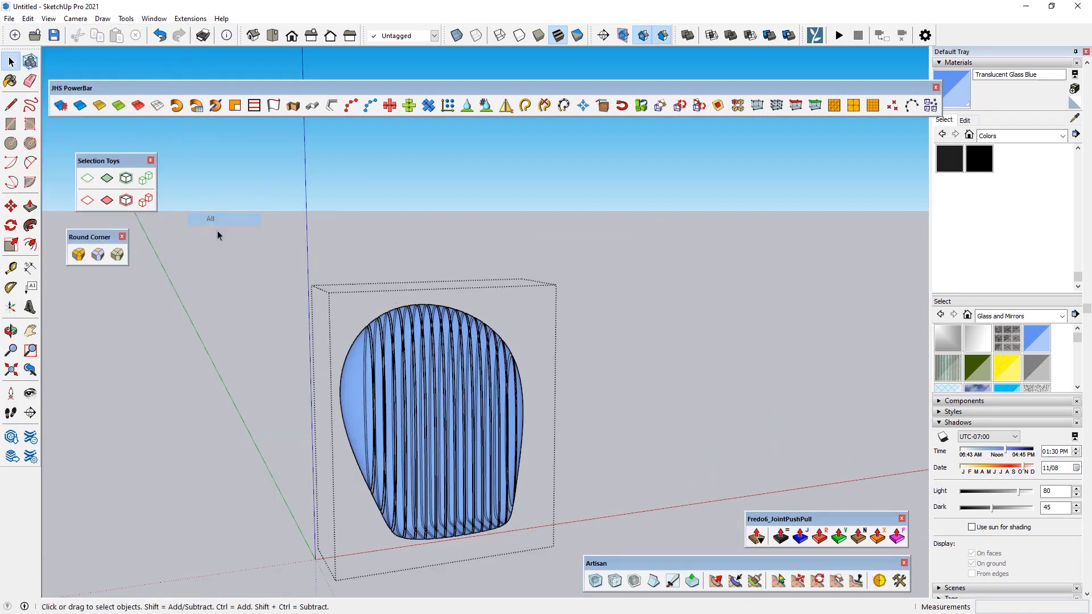
middle_click_drag(229, 402, 634, 383)
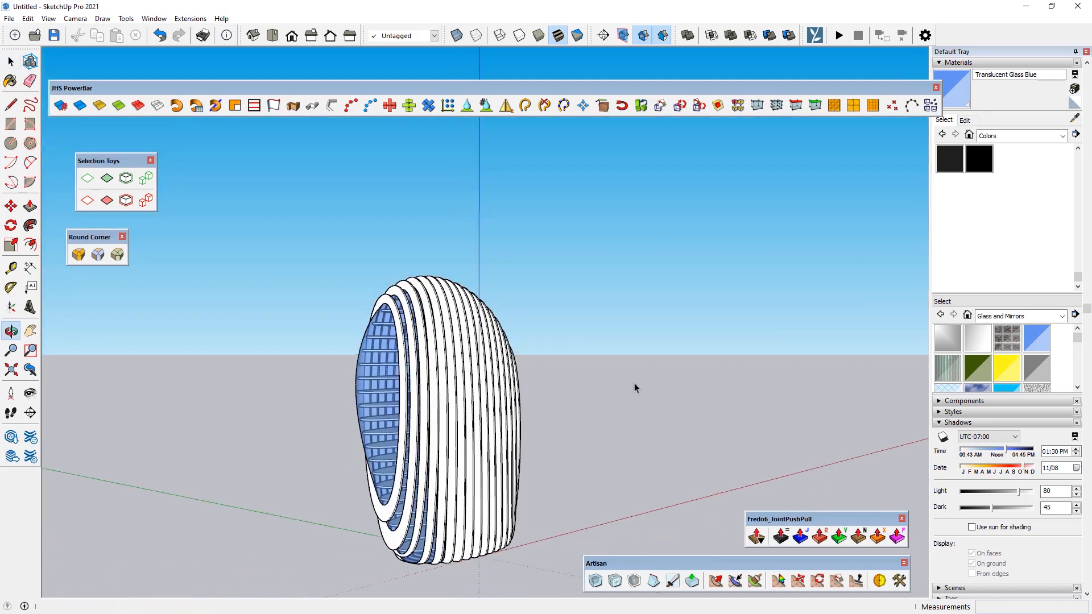
scroll(371, 386, "up", 3)
middle_click_drag(371, 387, 334, 424)
scroll(348, 424, "down", 3)
middle_click_drag(37, 354, 354, 484)
scroll(357, 373, "up", 3)
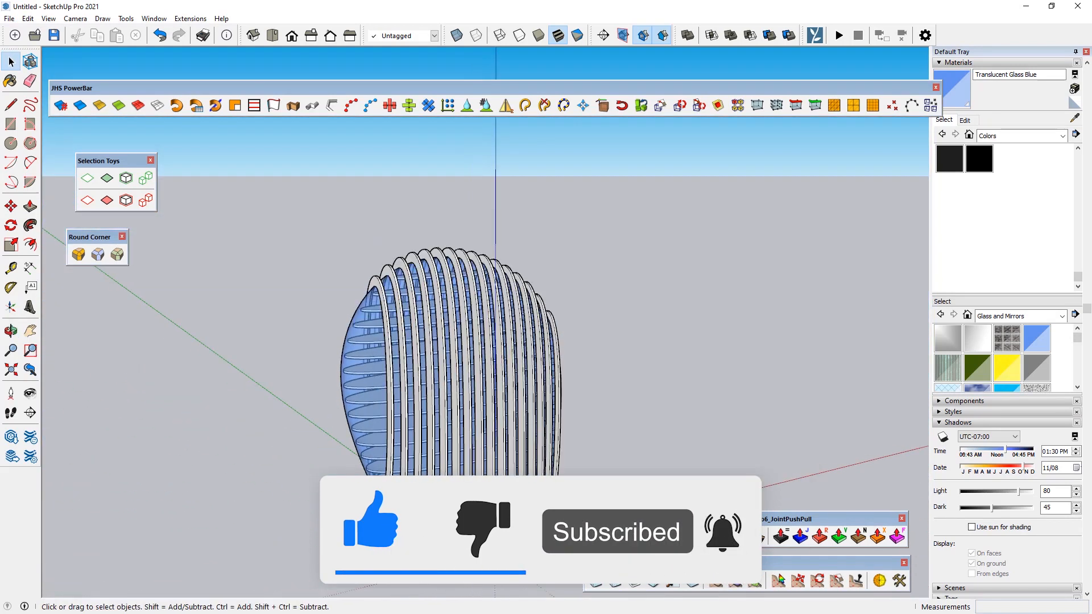